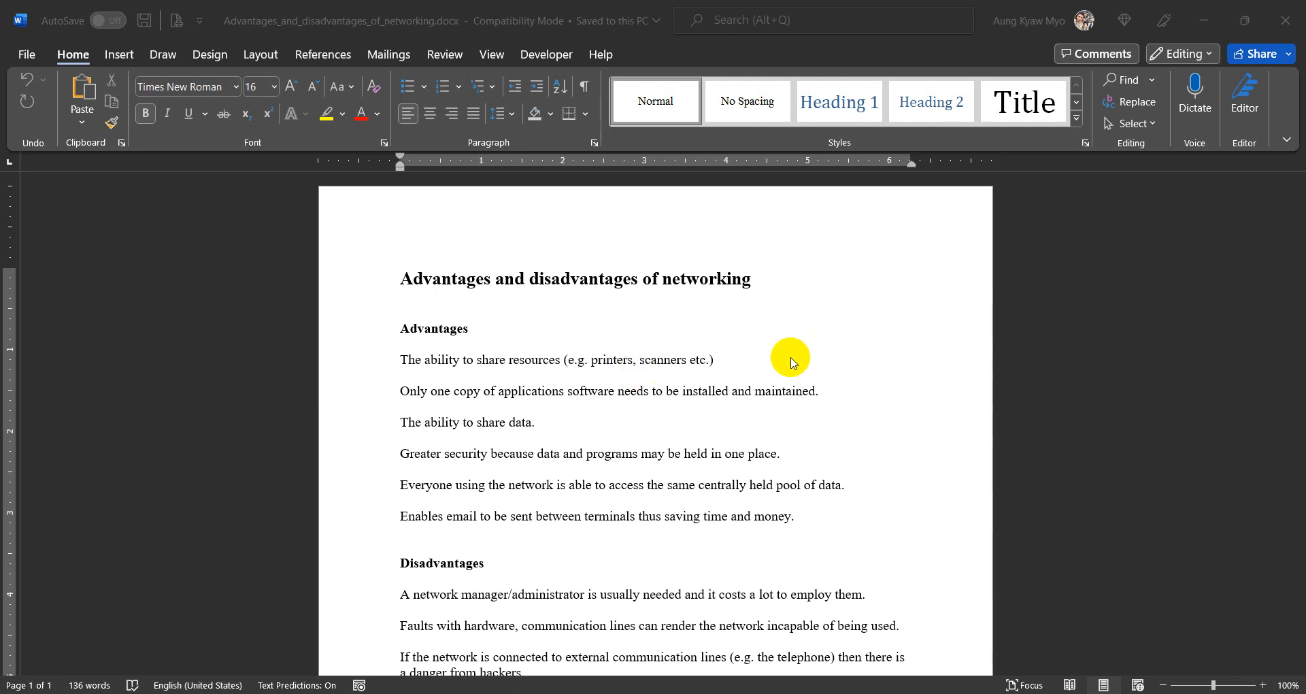
- Apply the Narrow margin preset, 0.5" on all sides, to the document
scroll(653, 474, "down", 7)
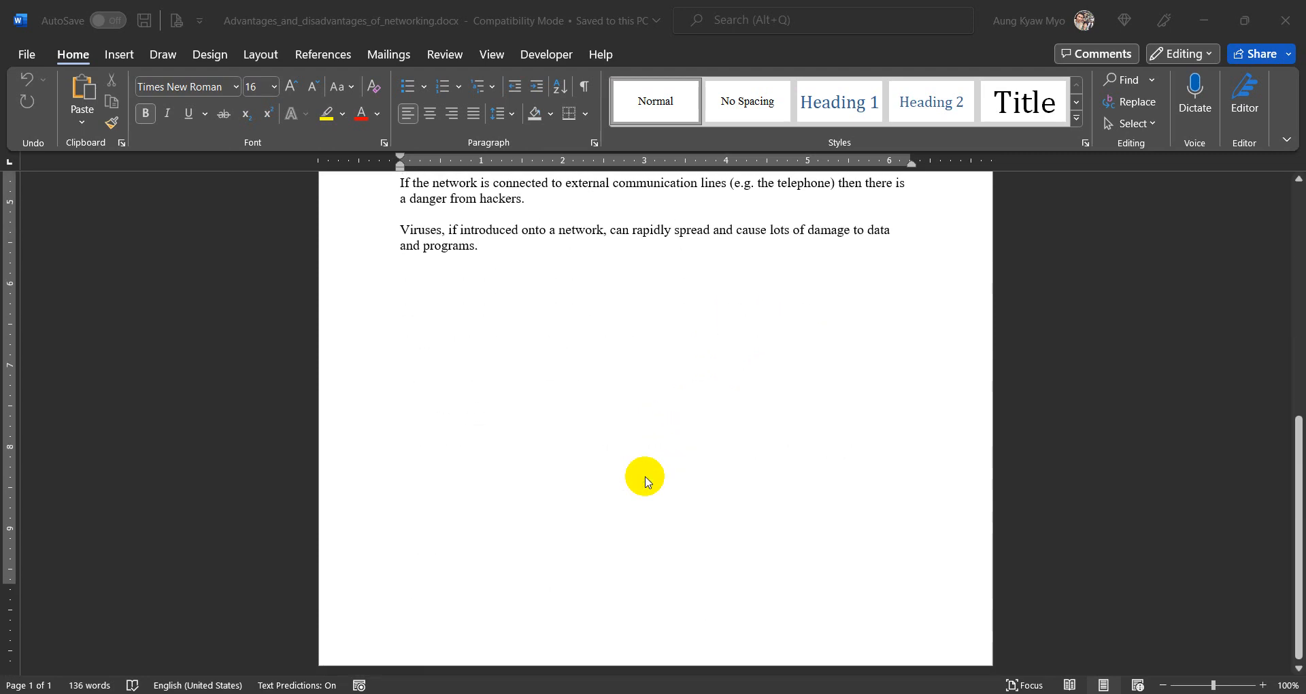
scroll(643, 476, "up", 7)
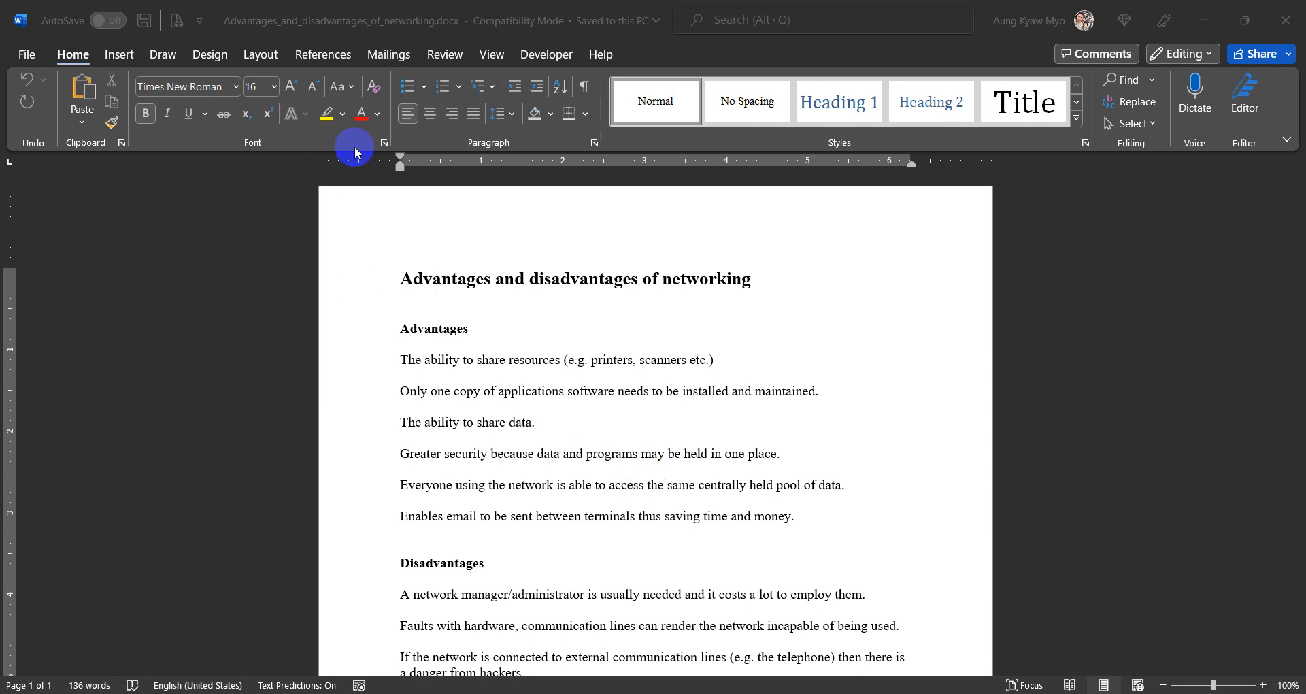
left_click(269, 60)
left_click(270, 60)
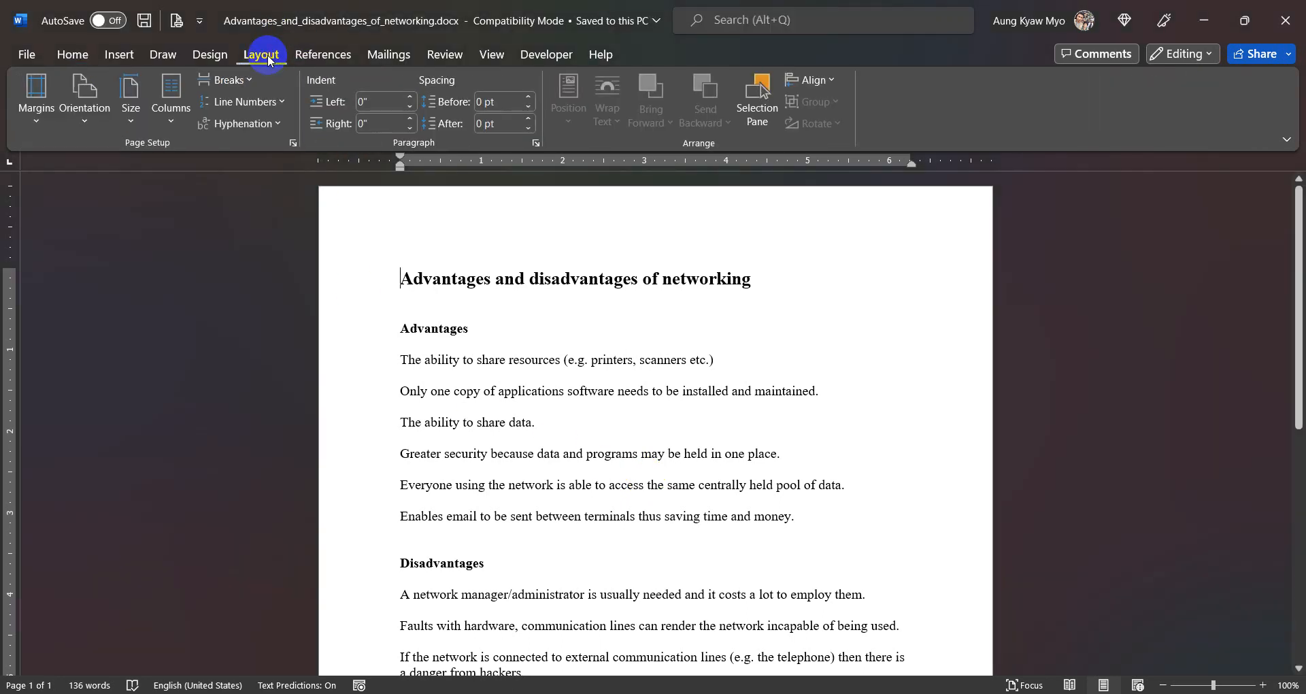
left_click(34, 116)
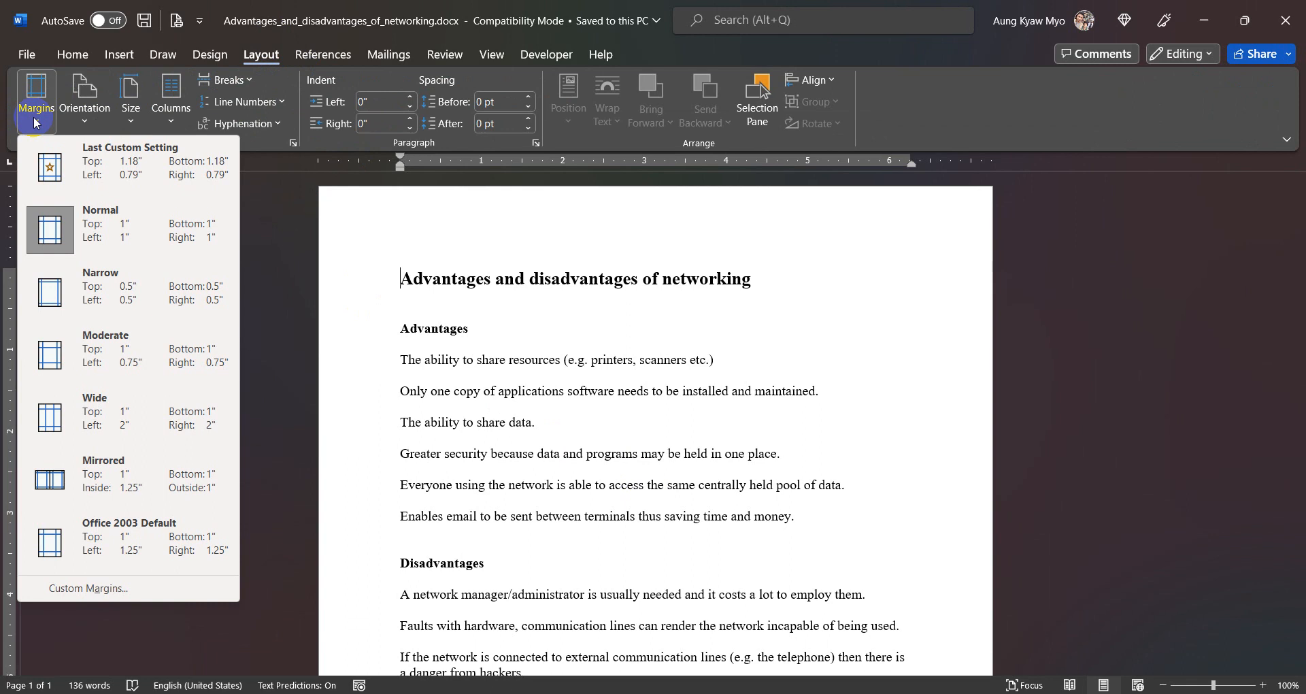
left_click(117, 287)
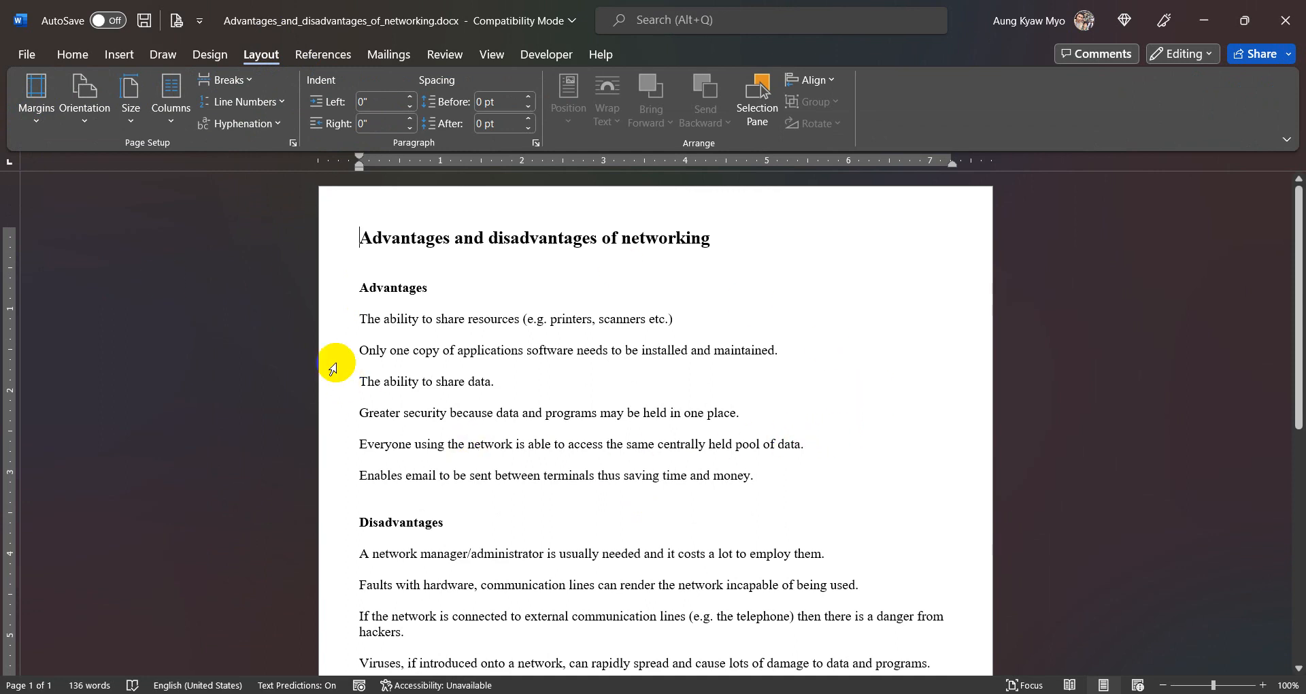
- Set custom page margins of 3 cm at the top and bottom and 2 cm at the left and right
left_click(35, 116)
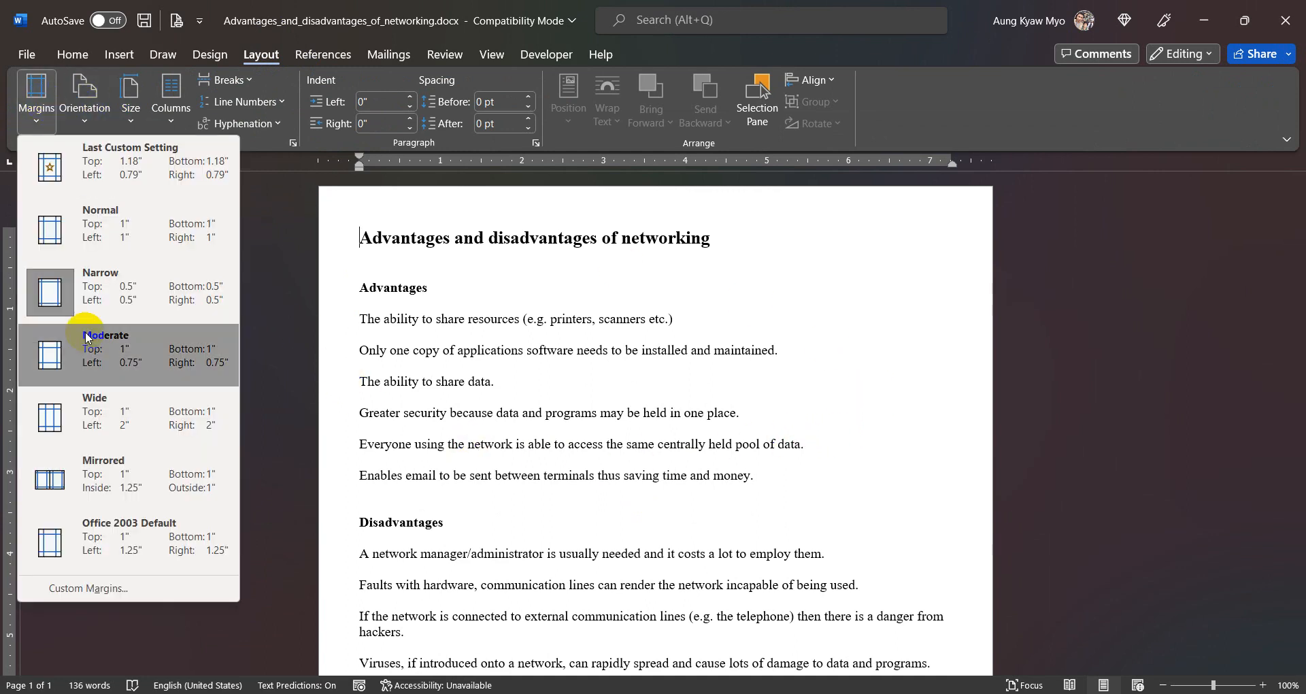
left_click(104, 589)
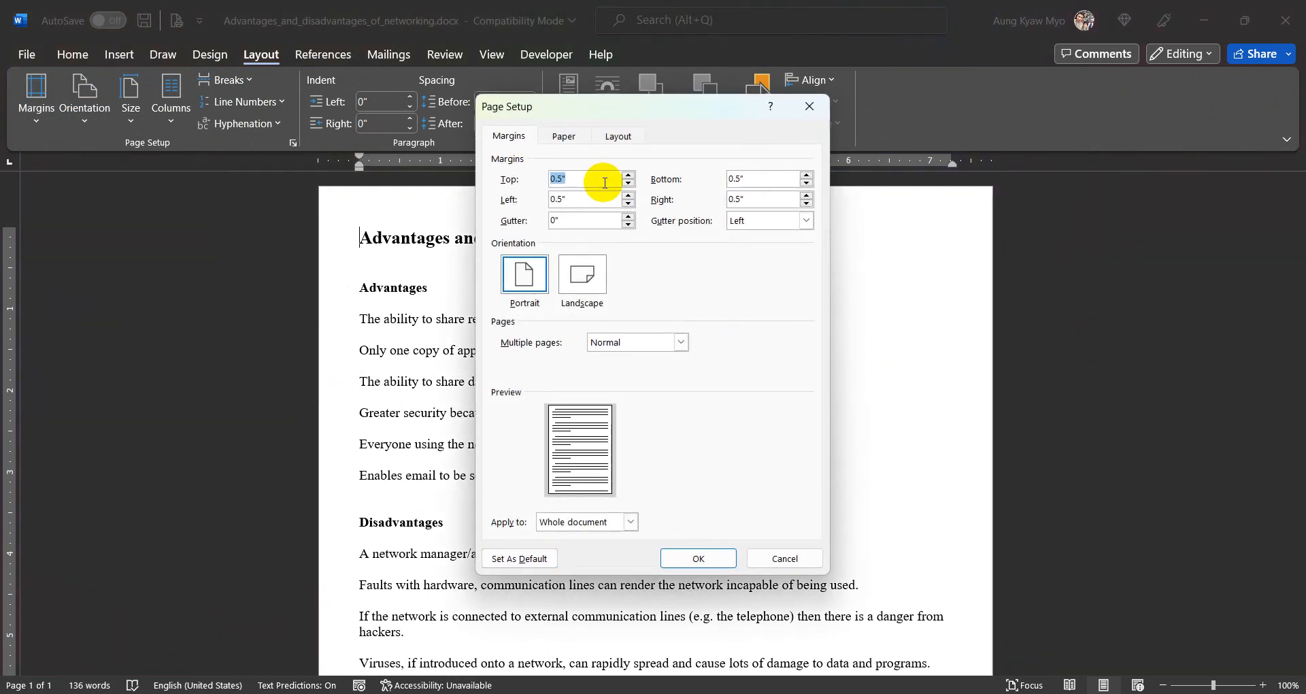
type("3cm")
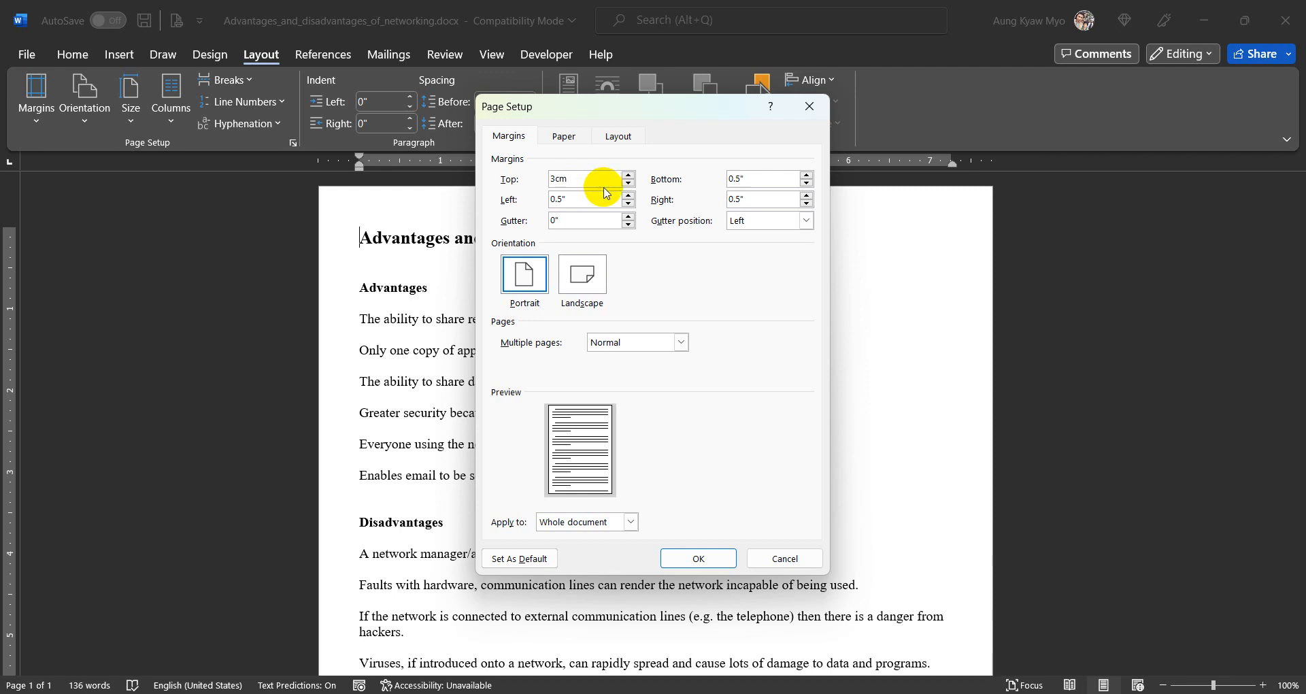
key("Tab")
type("3cm")
key("Tab")
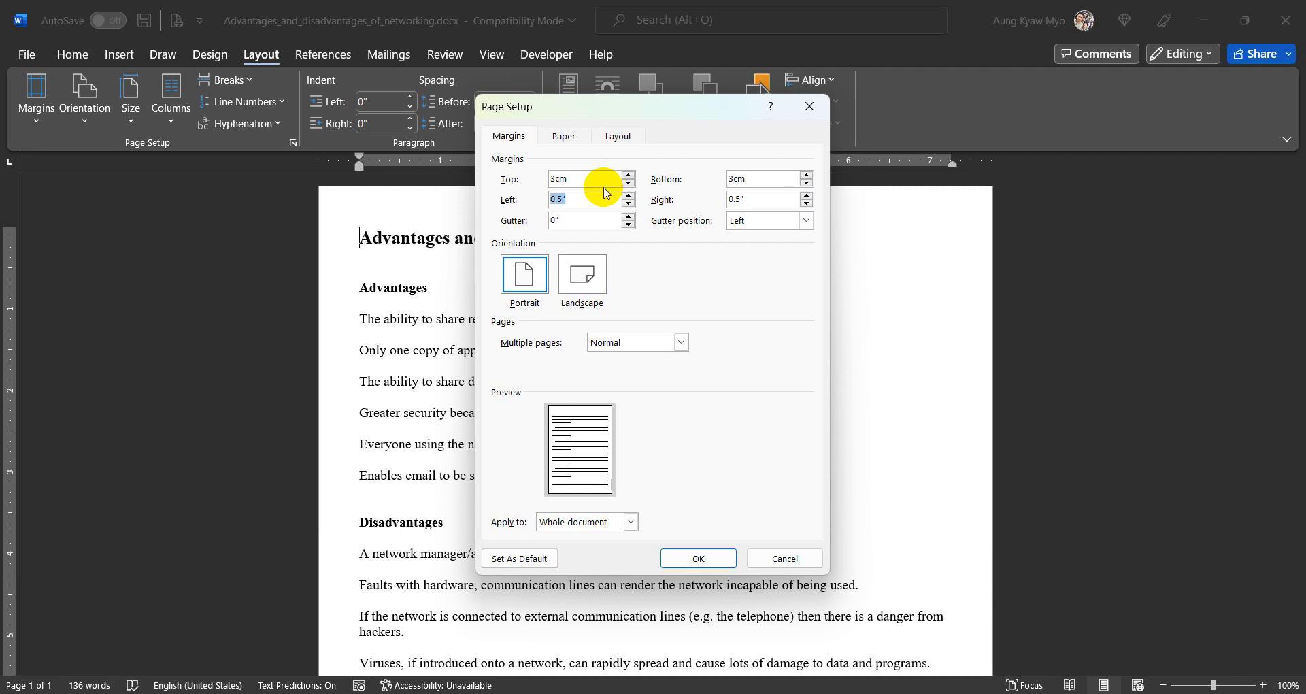
type("2cm")
key("Tab")
type("2cm")
- Check the paper size options and the section, header and footer settings in the page setup
left_click(562, 142)
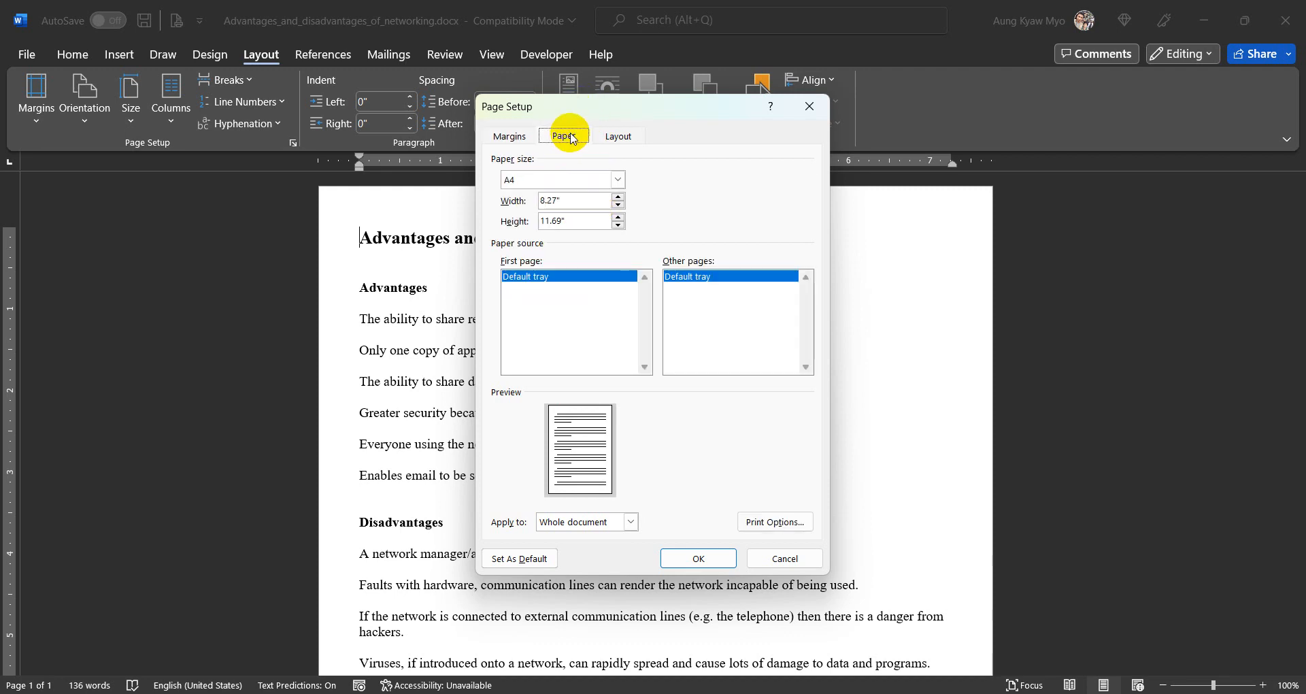
left_click(554, 180)
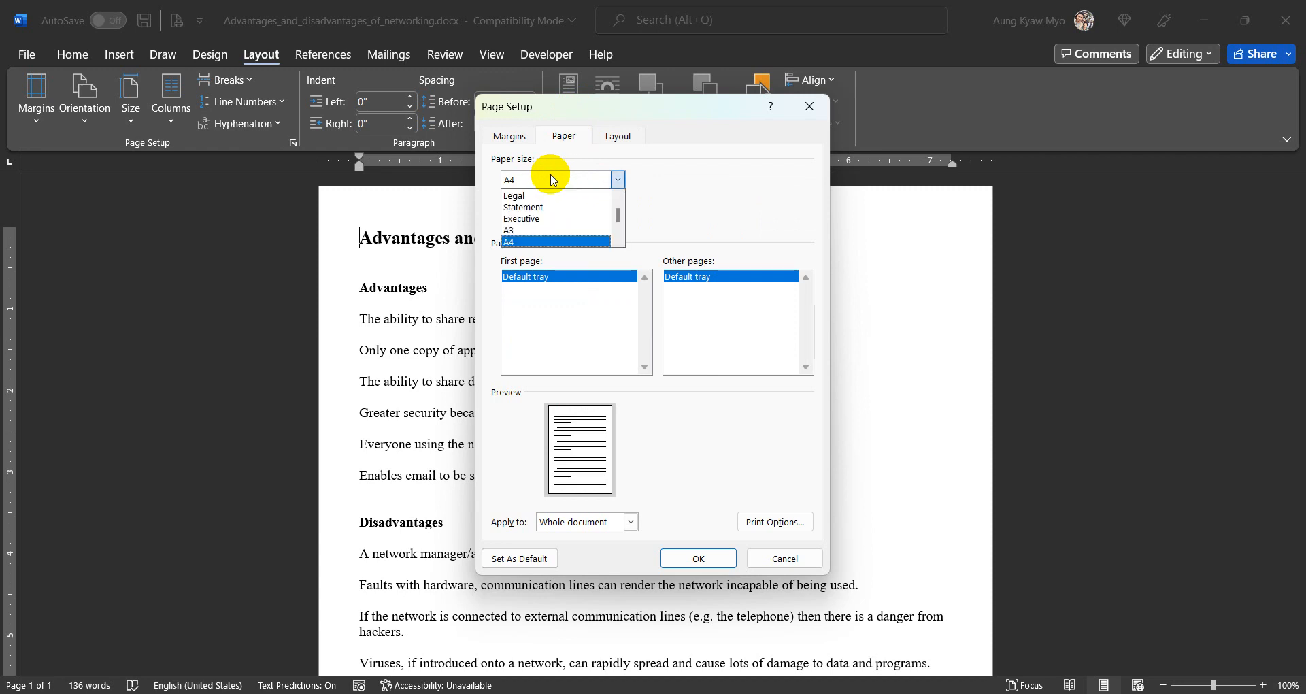
left_click(554, 180)
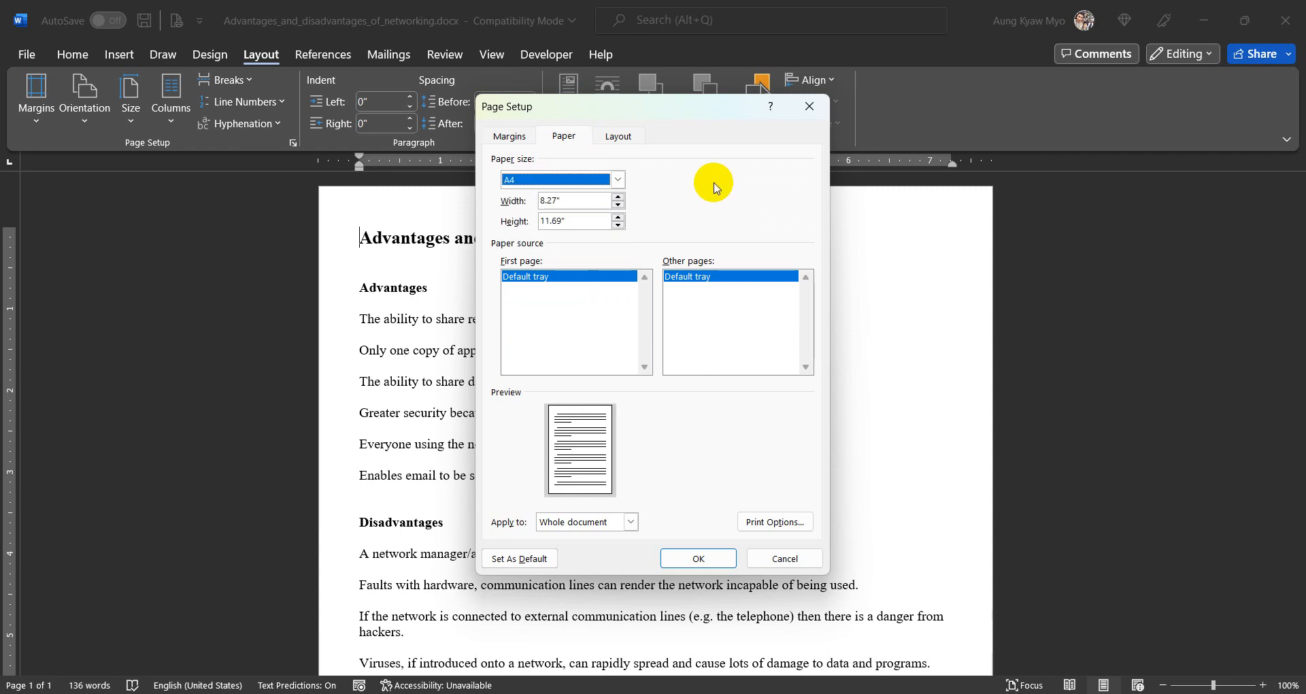
left_click(631, 136)
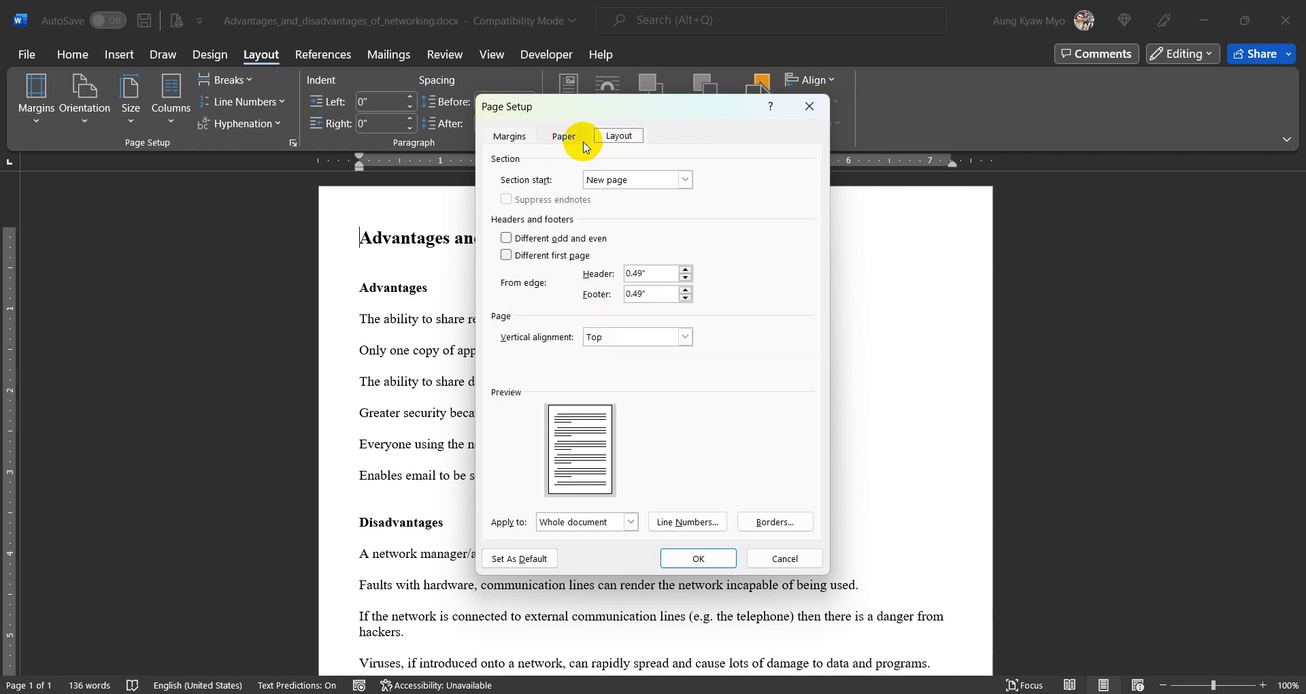
left_click(510, 137)
left_click(570, 138)
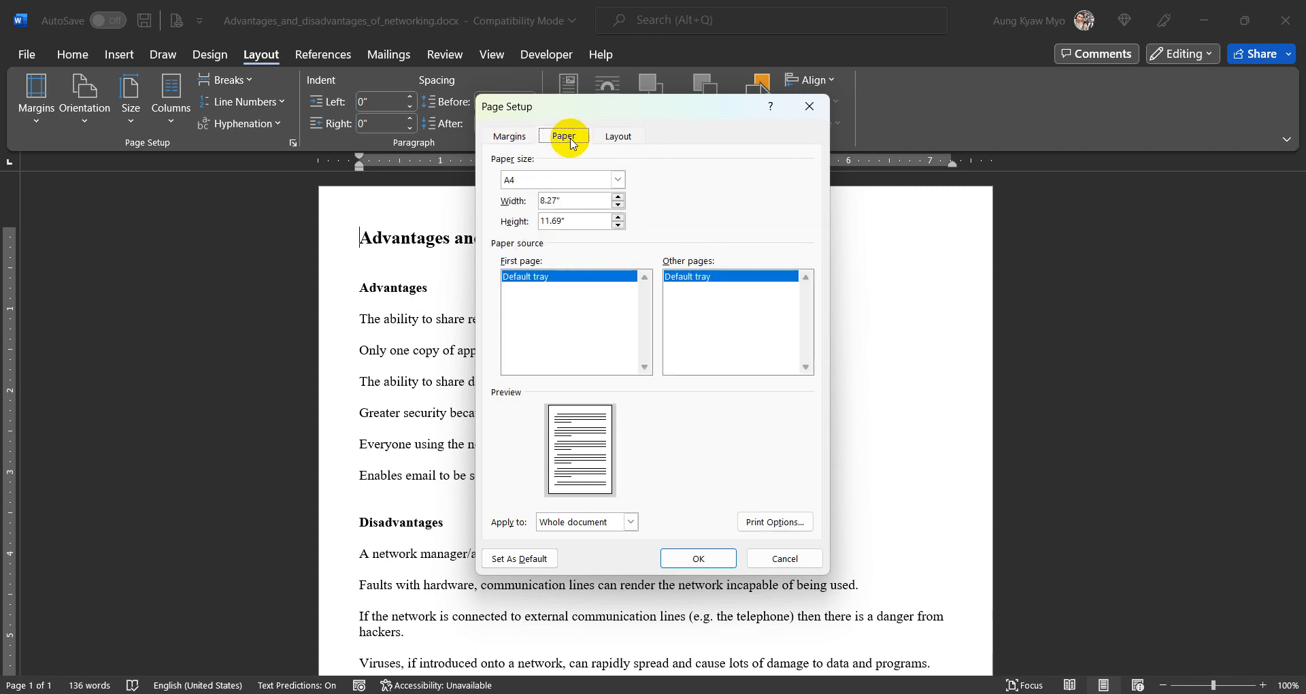
- Set the whole document to Landscape orientation and apply the page setup
left_click(510, 136)
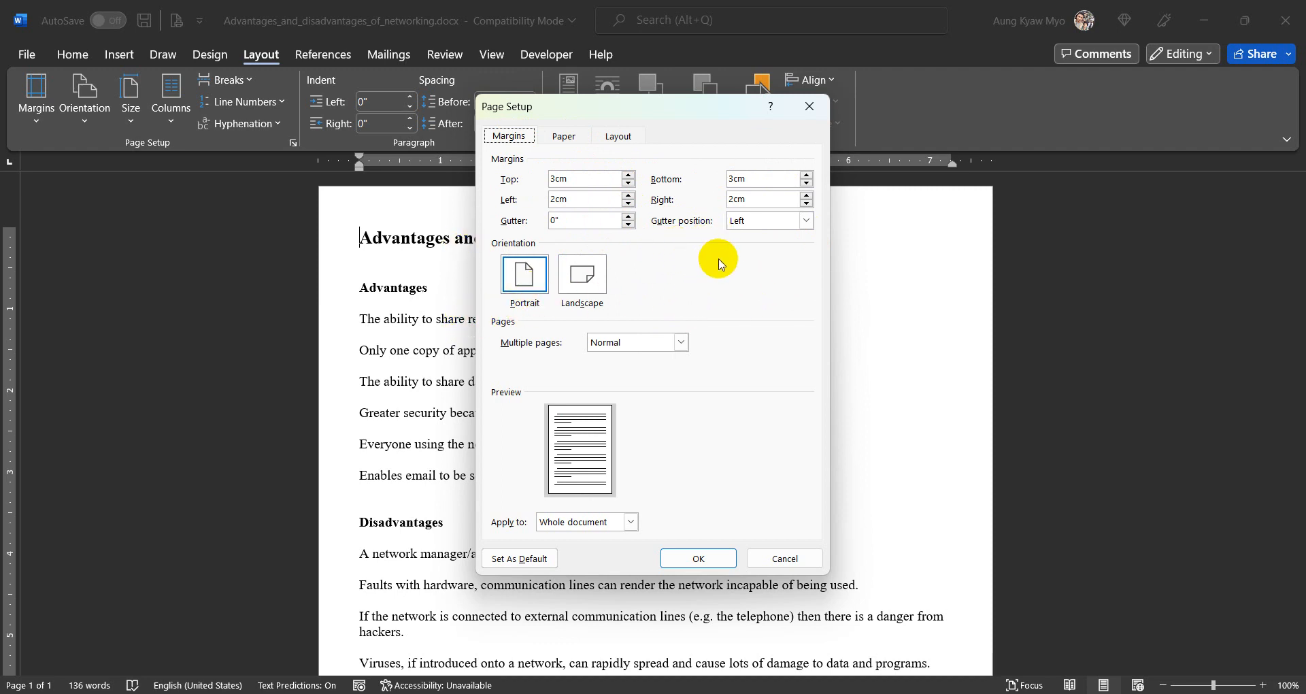
left_click(597, 284)
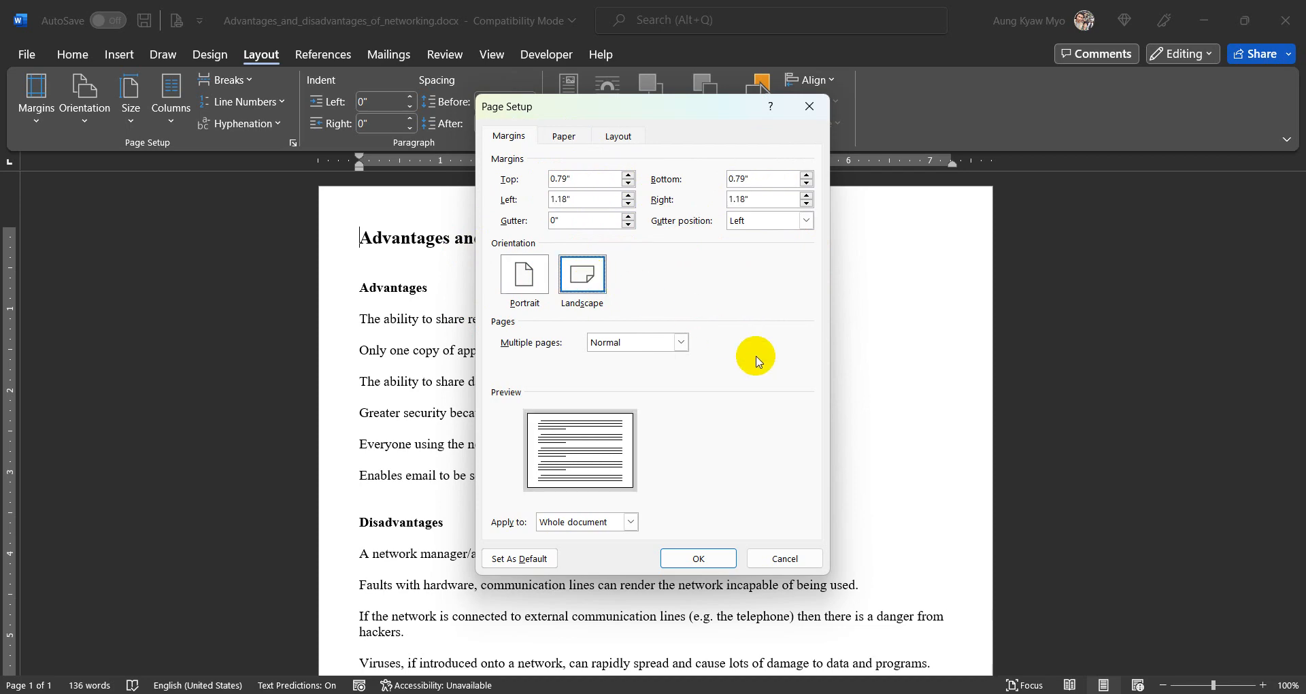
left_click(719, 561)
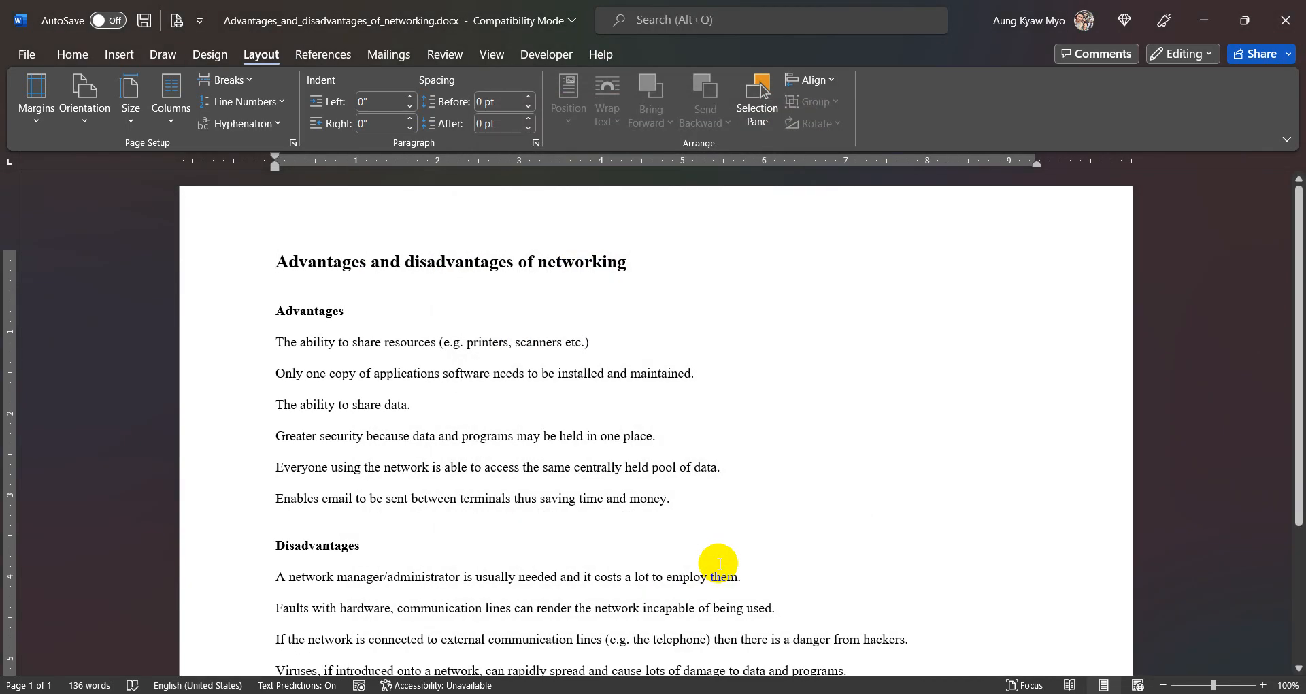
scroll(720, 563, "down", 3)
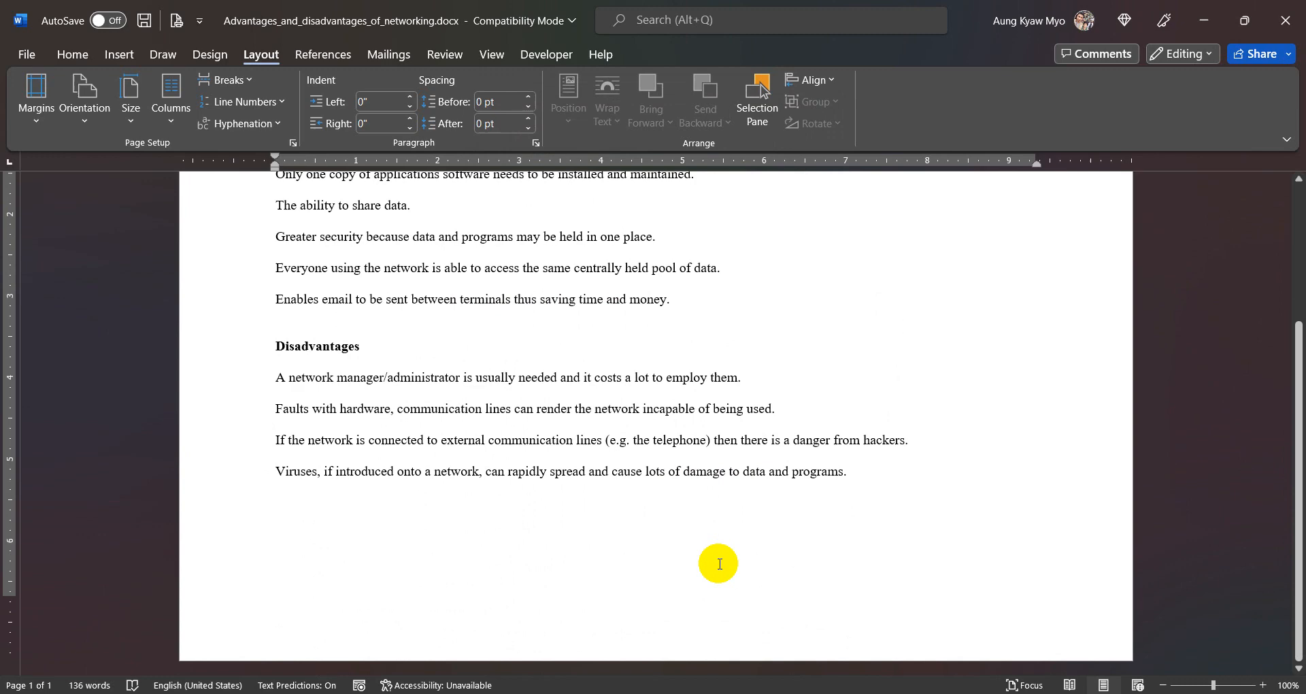
scroll(720, 564, "up", 3)
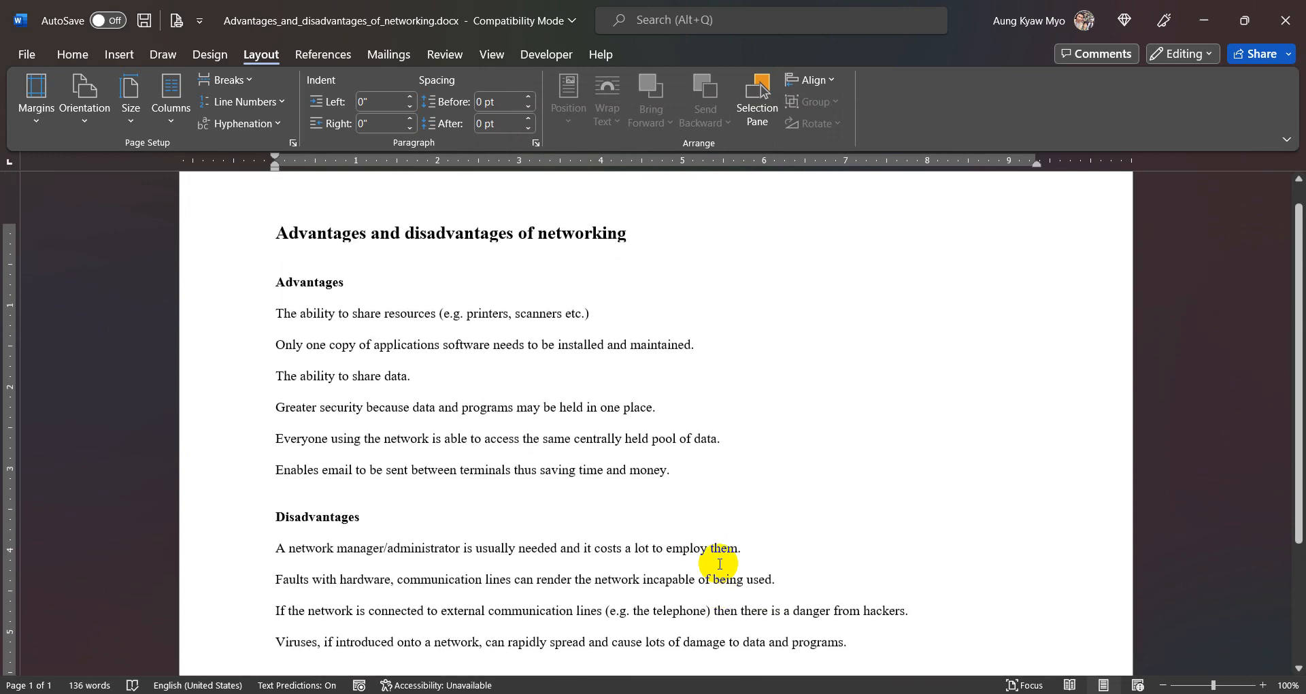
- Zoom the document so that one entire page fits in the window
left_click(502, 53)
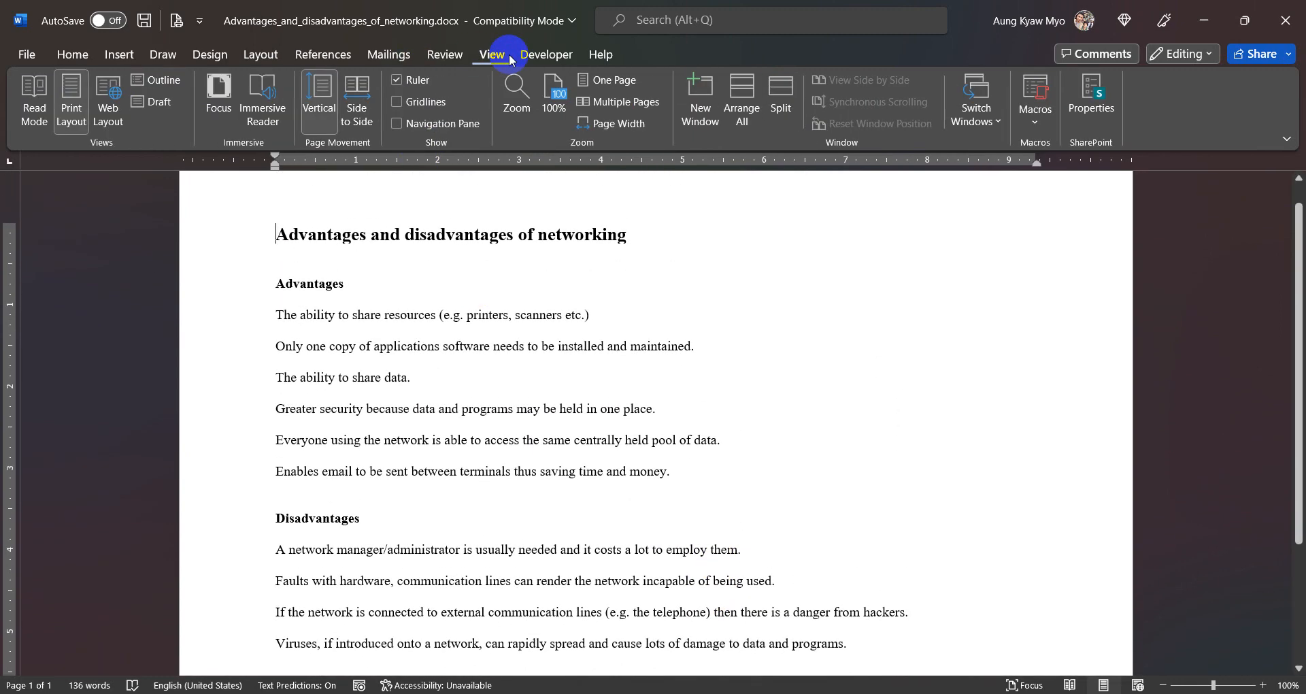
left_click(609, 80)
left_click(563, 94)
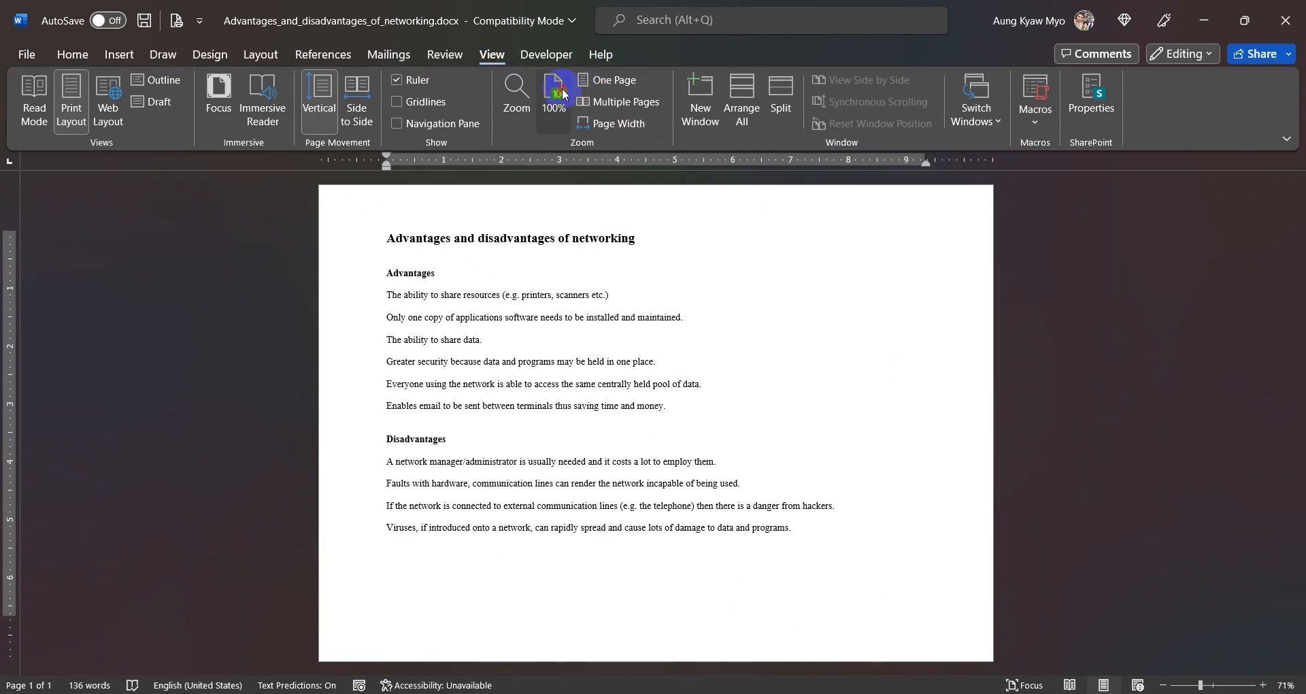
left_click(611, 82)
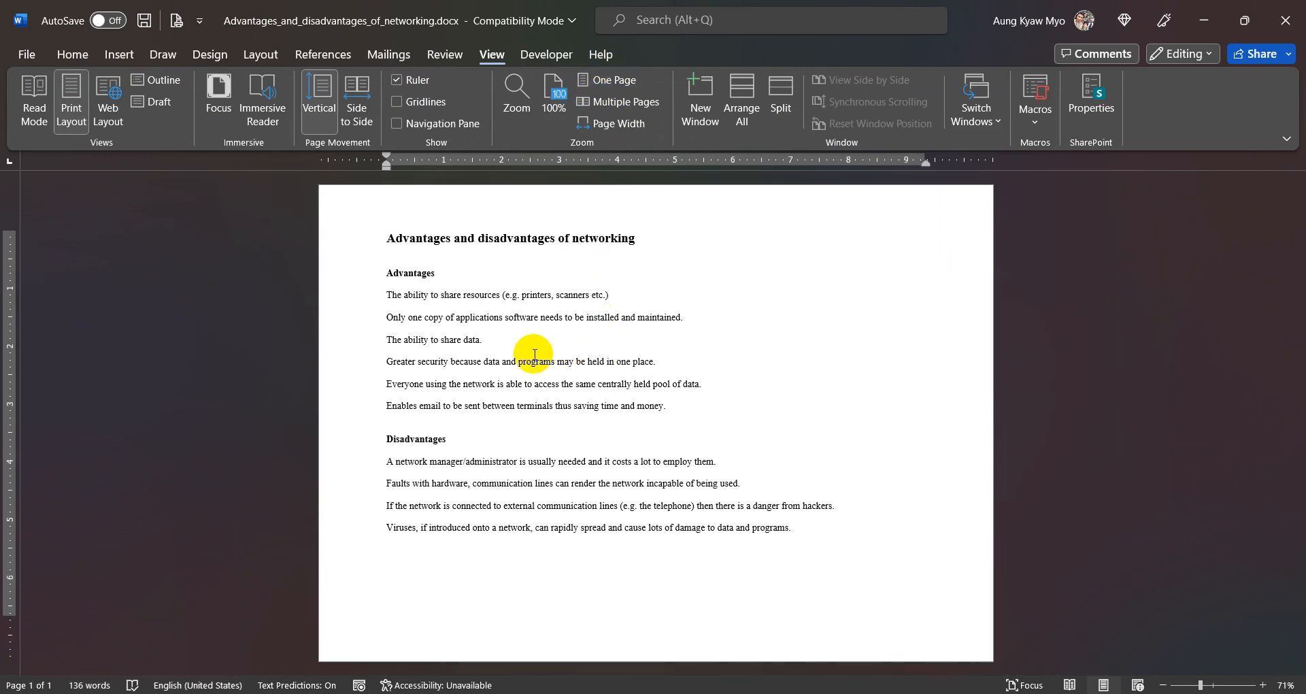
- Examine the available page orientations, paper sizes and column layouts
left_click(73, 58)
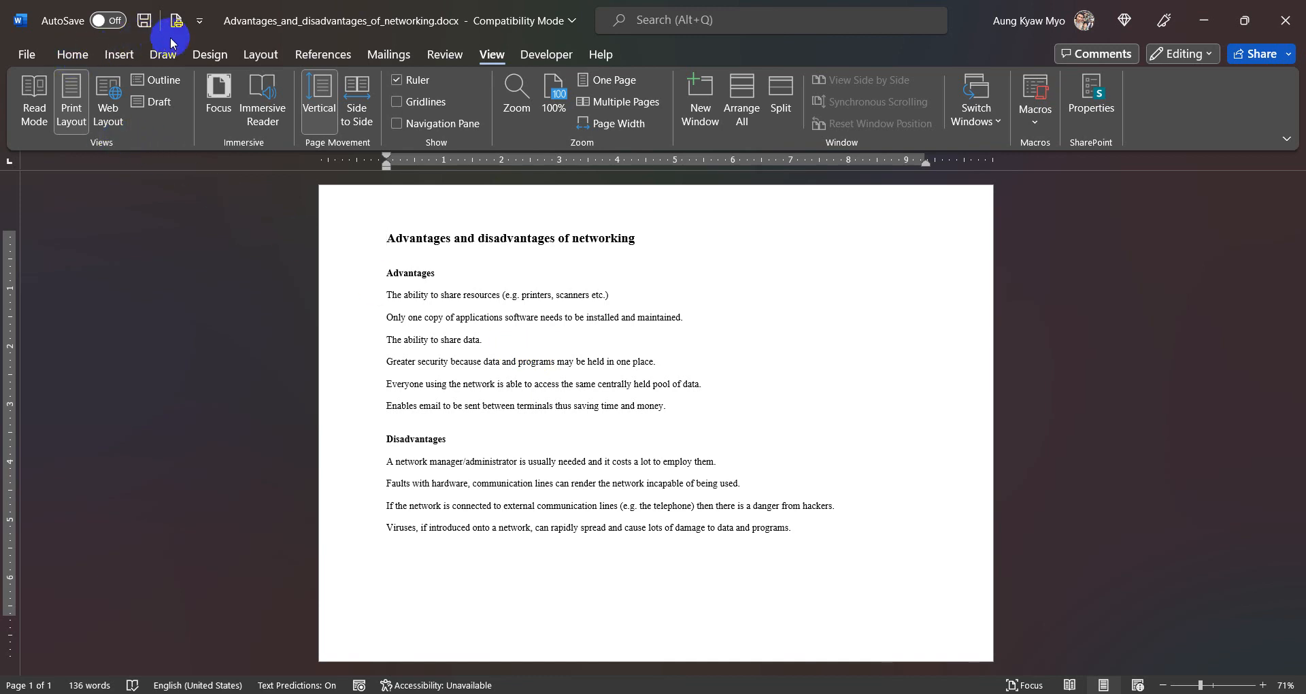
left_click(268, 63)
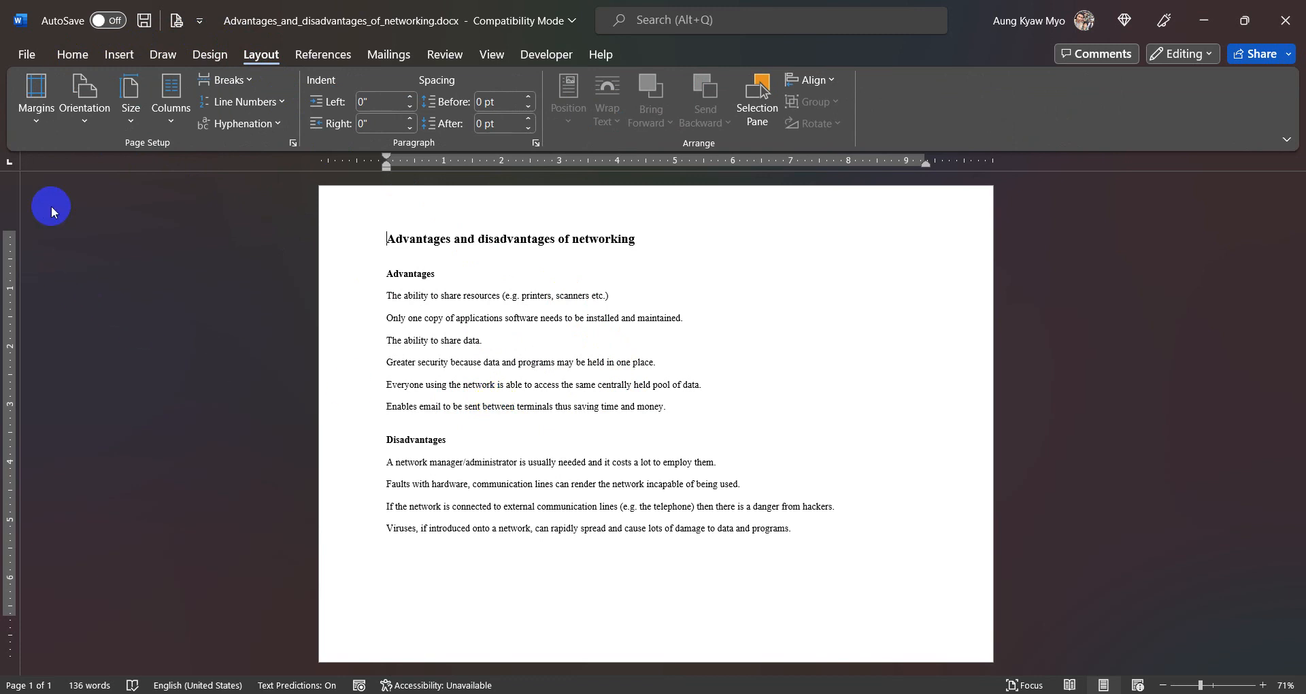
left_click(84, 112)
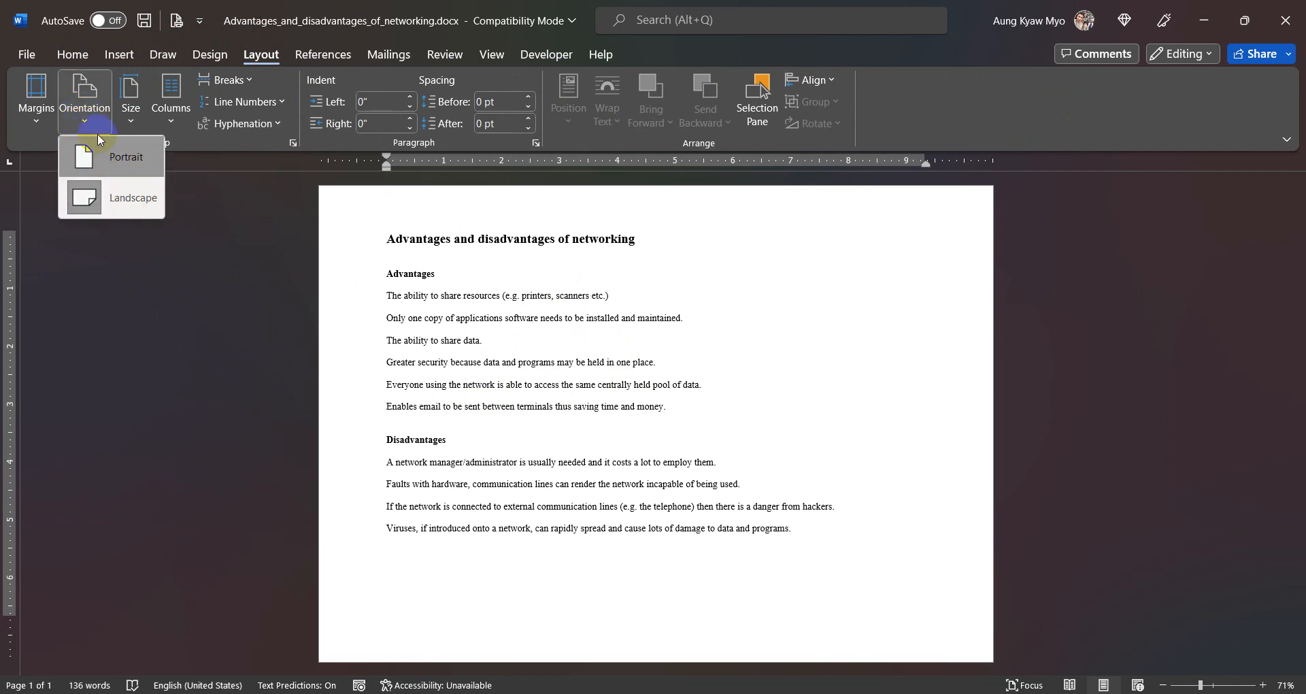
left_click(116, 325)
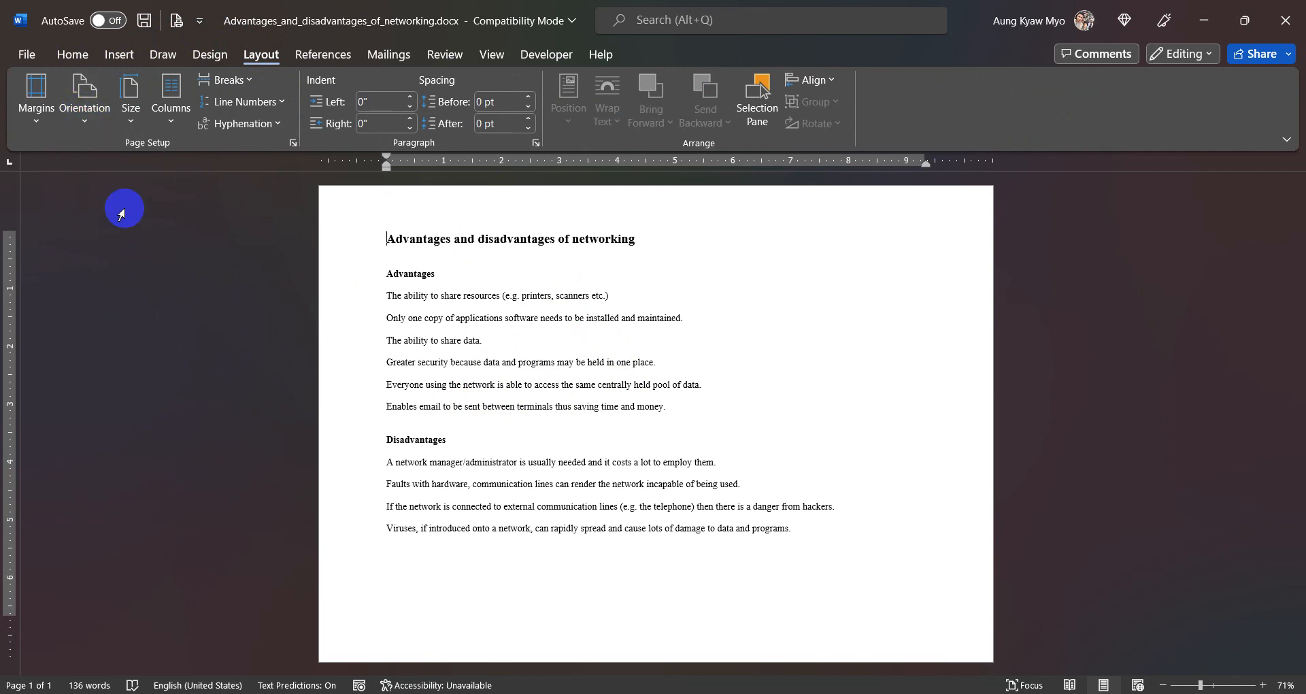
left_click(136, 113)
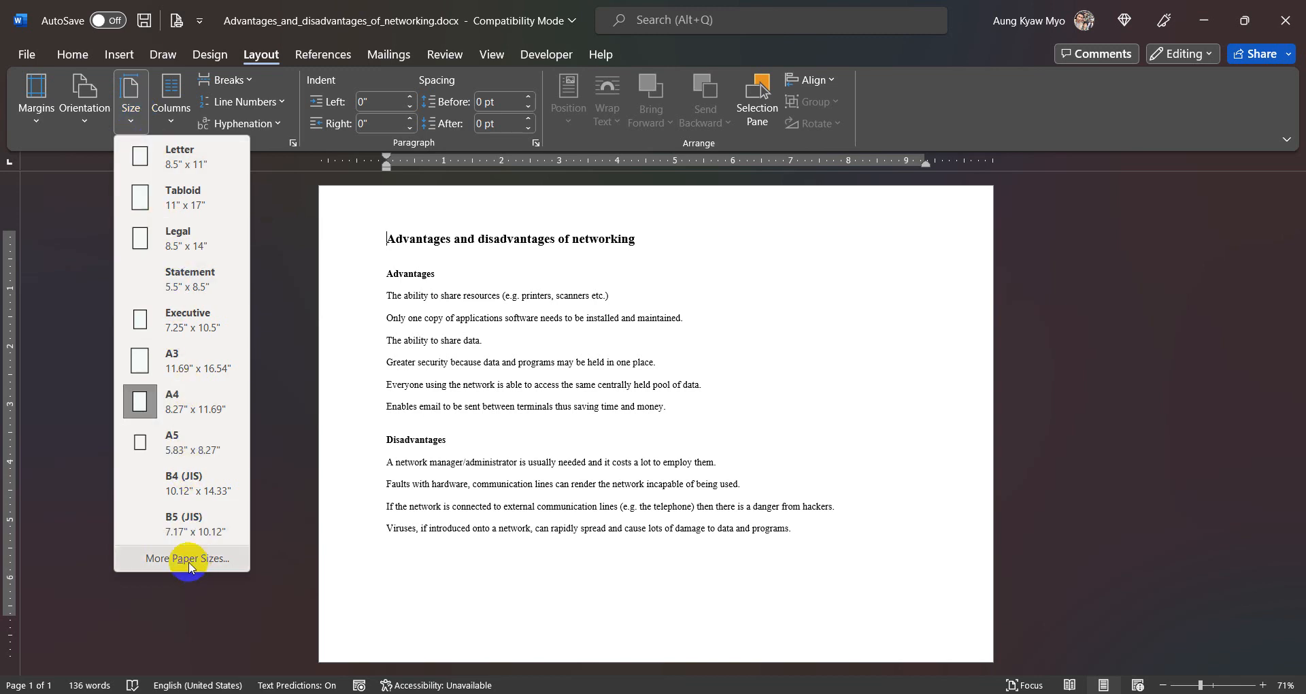
left_click(84, 311)
left_click(171, 110)
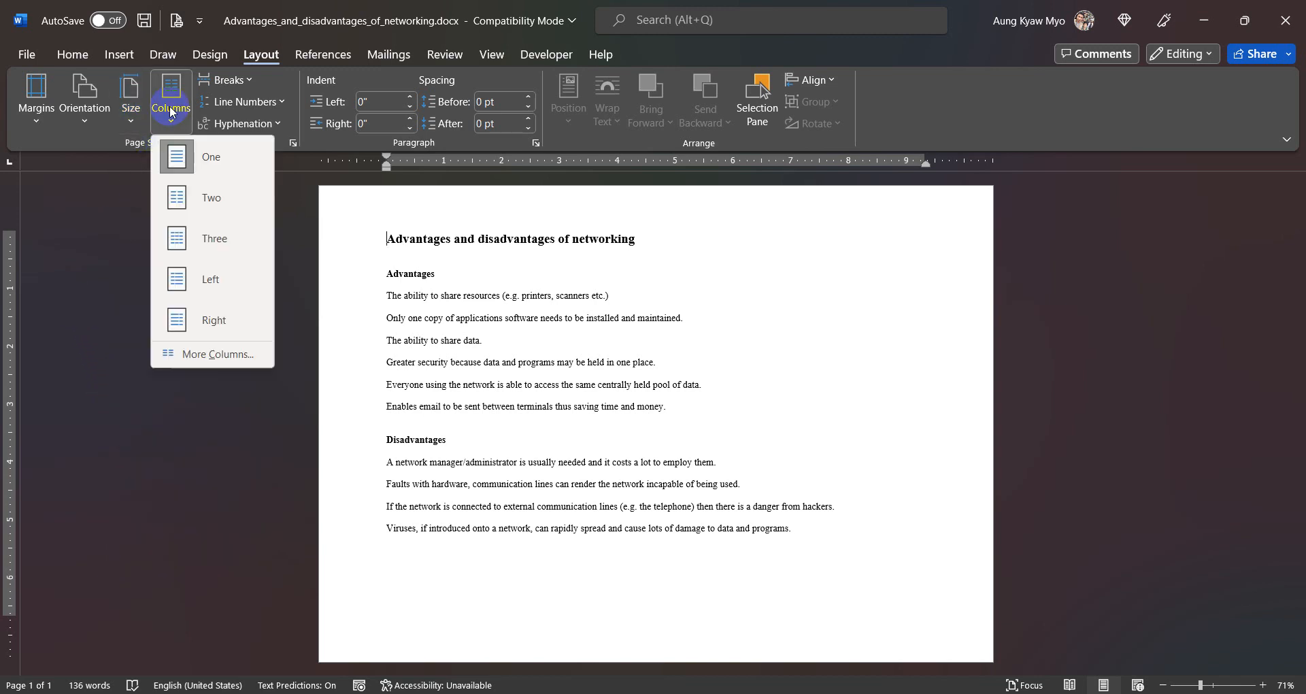
left_click(616, 274)
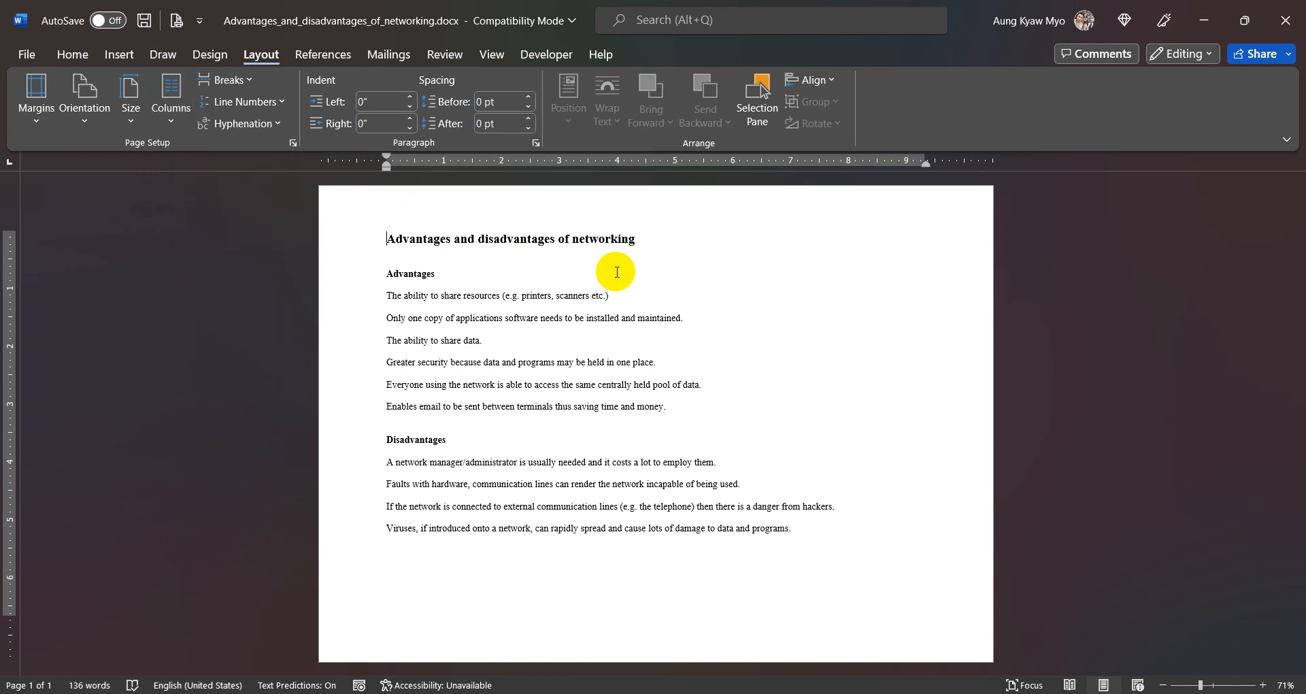
- Select all the text from the title to the last paragraph and clear all its formatting
left_click(417, 429)
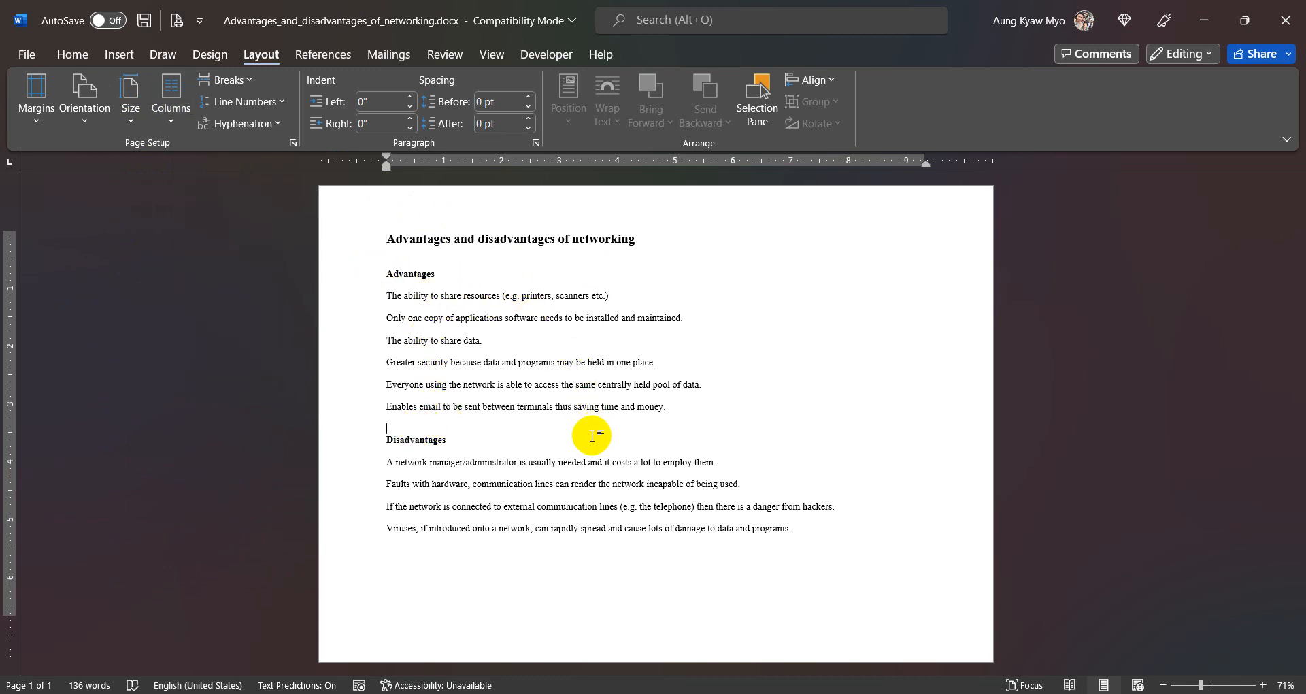
left_click_drag(357, 250, 461, 574)
left_click_drag(356, 231, 653, 551)
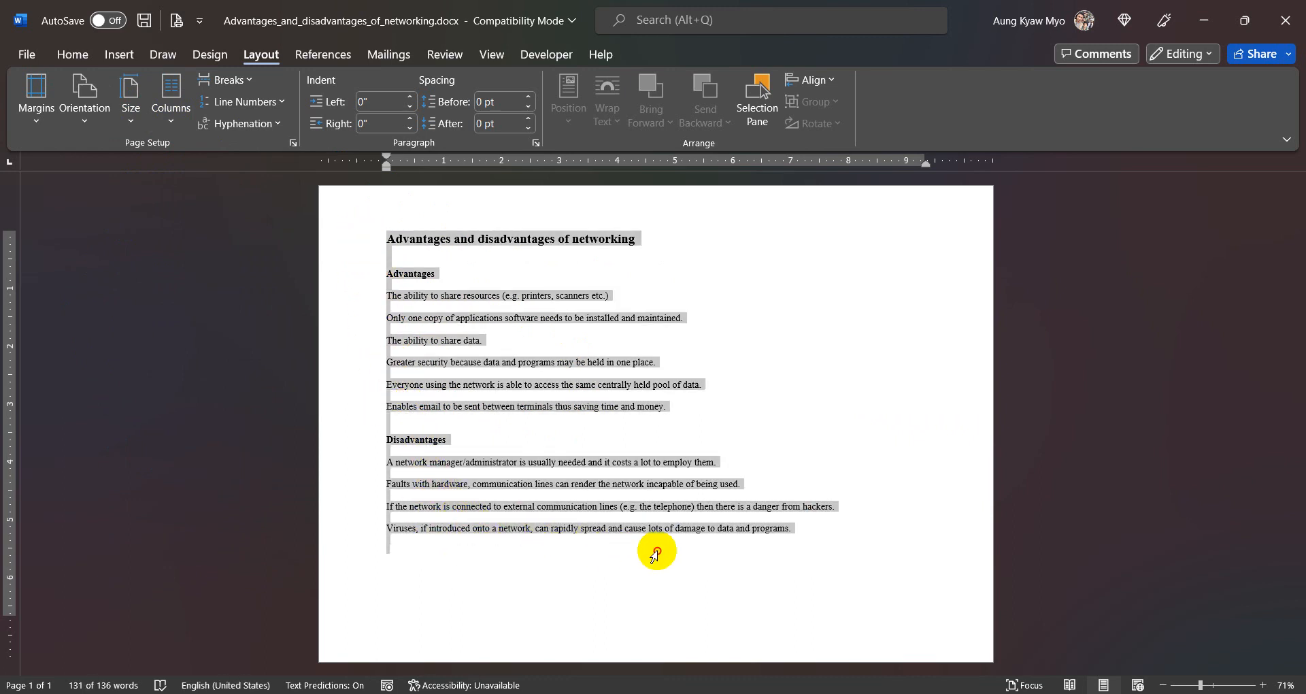
left_click(79, 60)
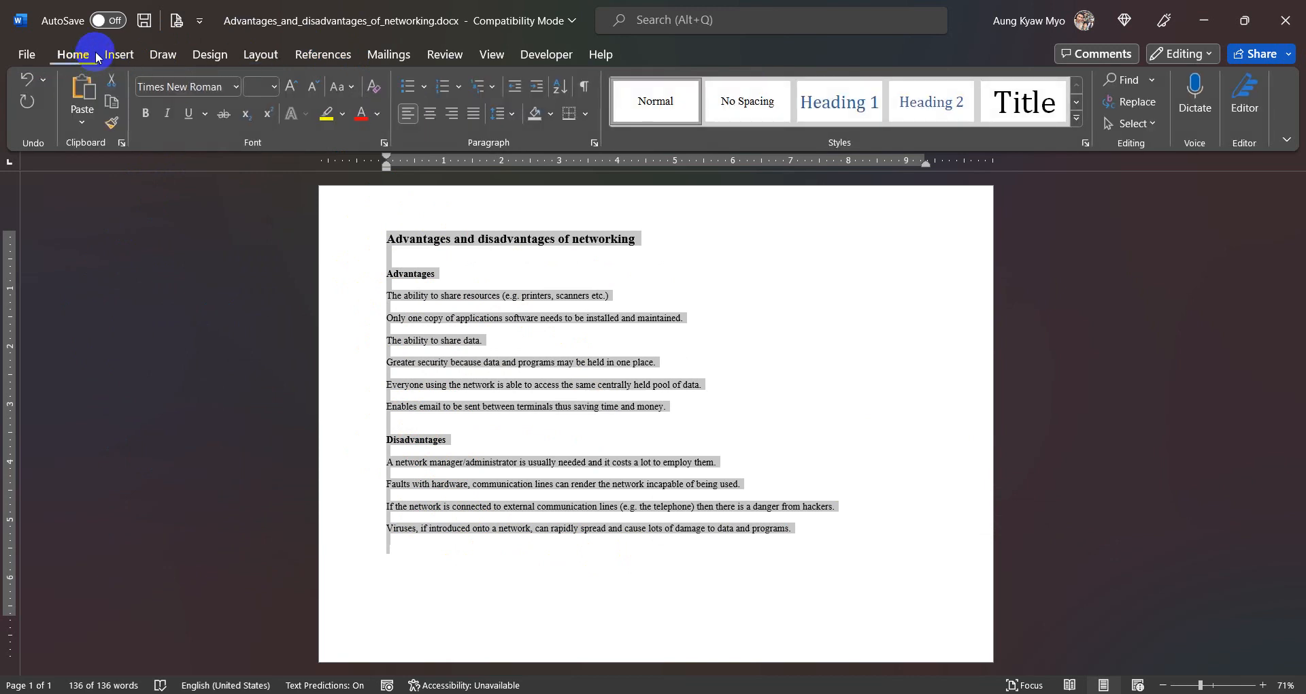
left_click(378, 85)
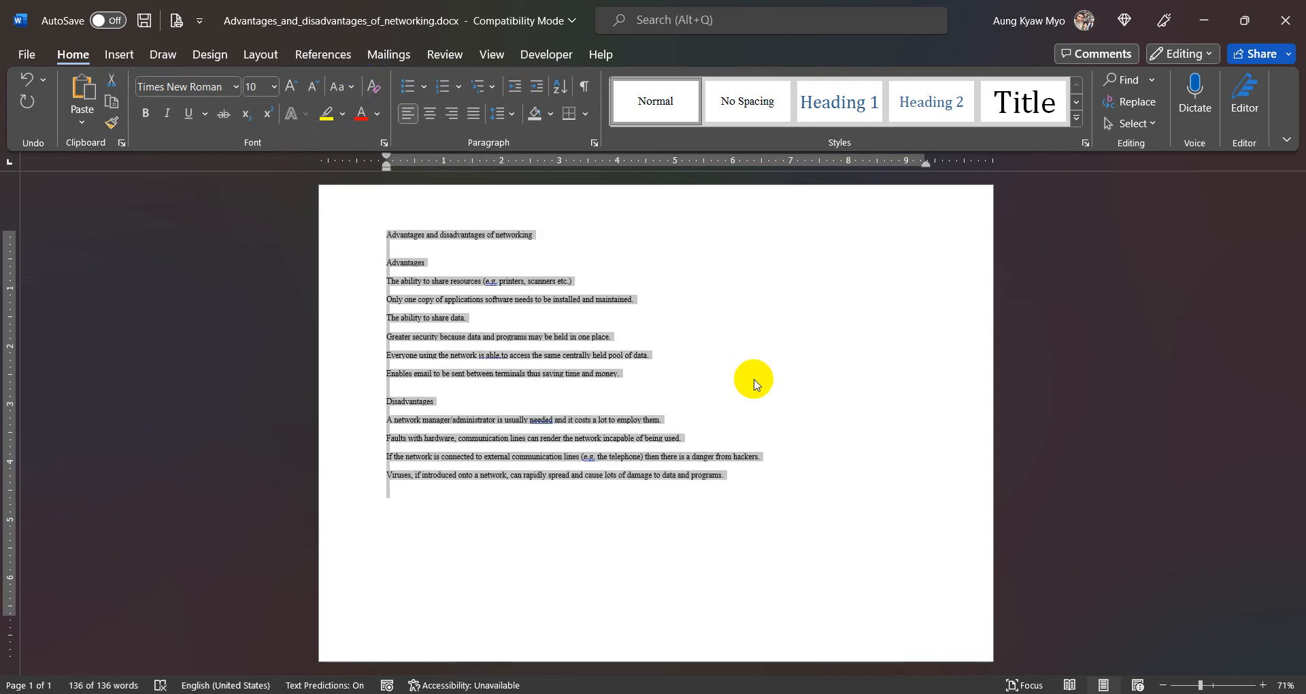
left_click(754, 381)
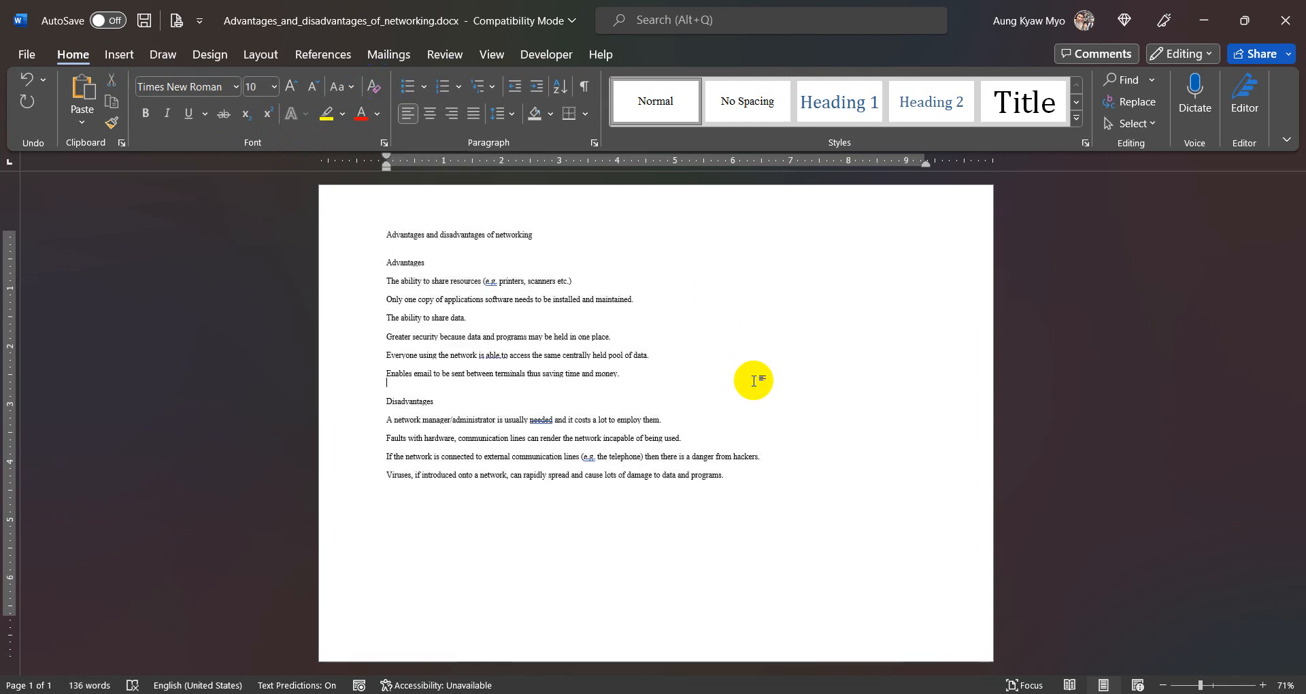
left_click(487, 387)
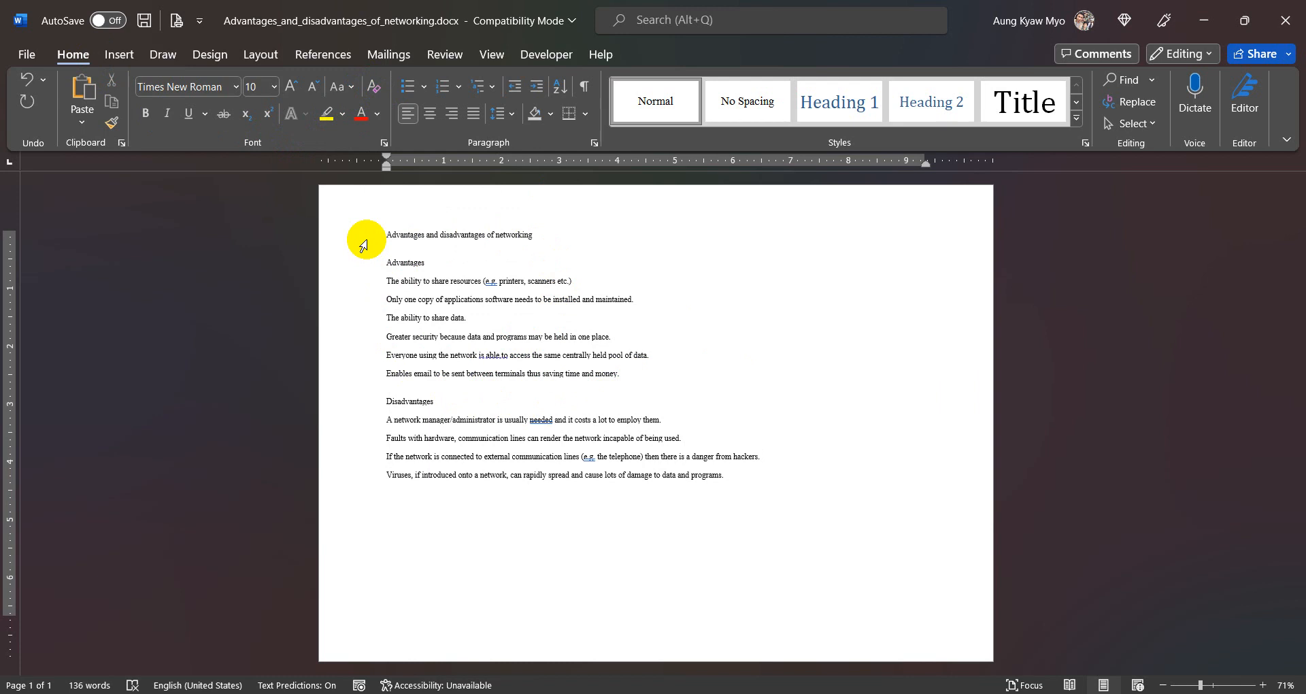
left_click_drag(364, 242, 459, 486)
left_click(740, 338)
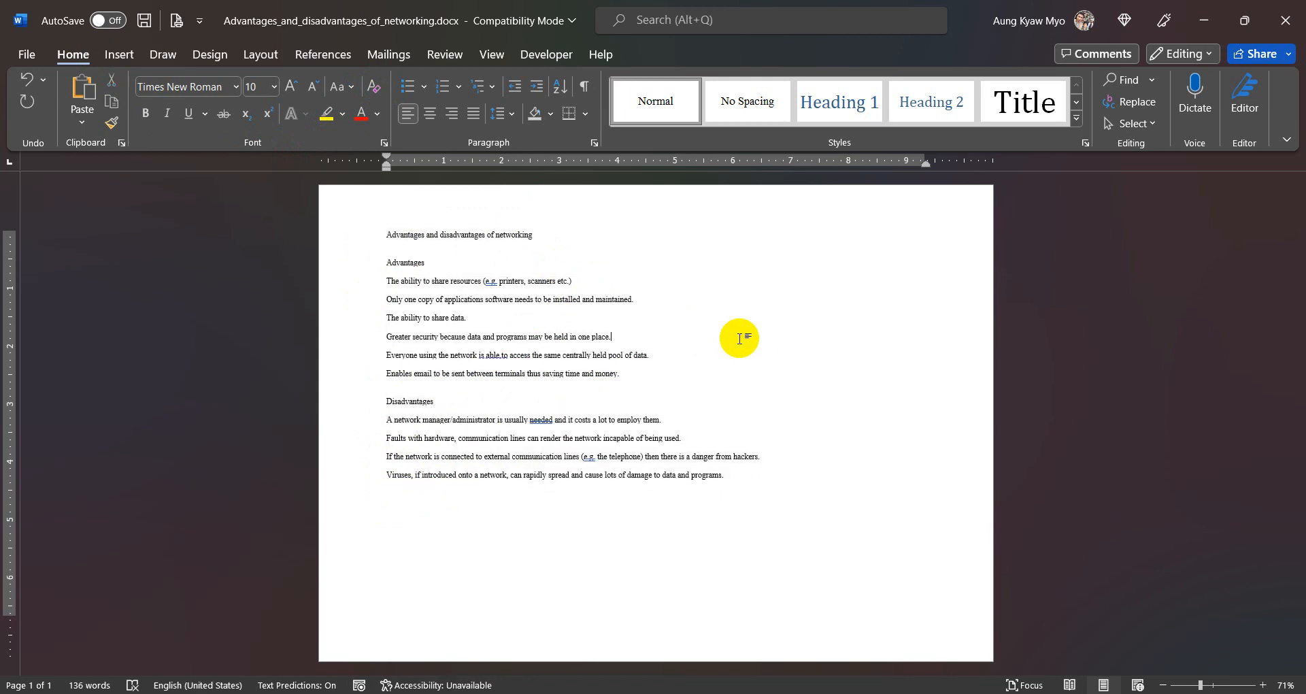
key("ctrl+a")
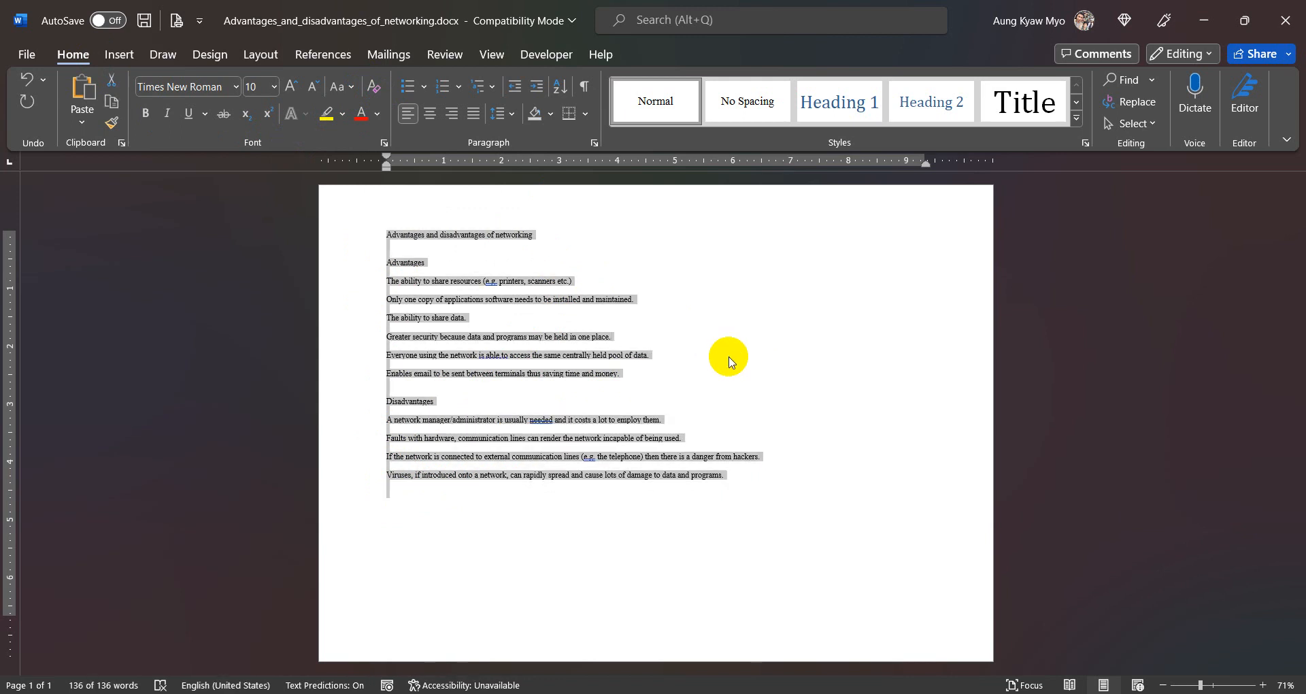
left_click(729, 357)
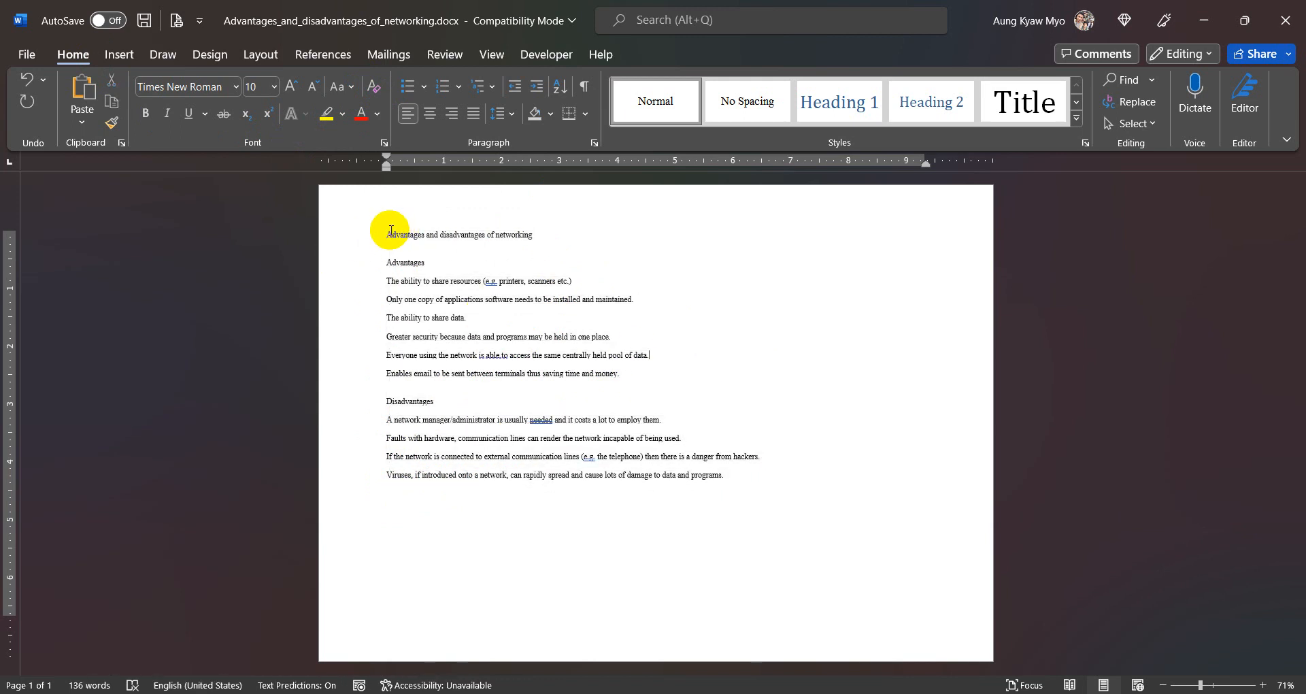
- Set the font size of all the text from the title to the last paragraph to 14
left_click_drag(389, 234, 723, 479)
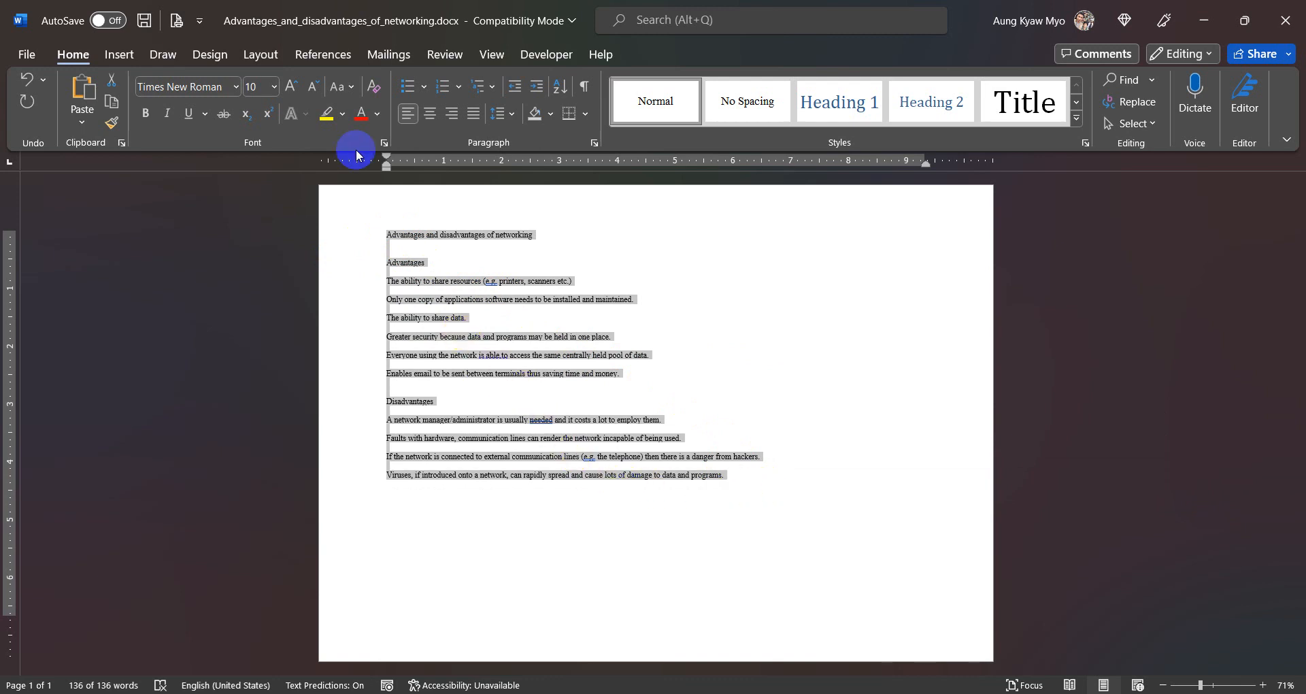
left_click(267, 83)
type("1")
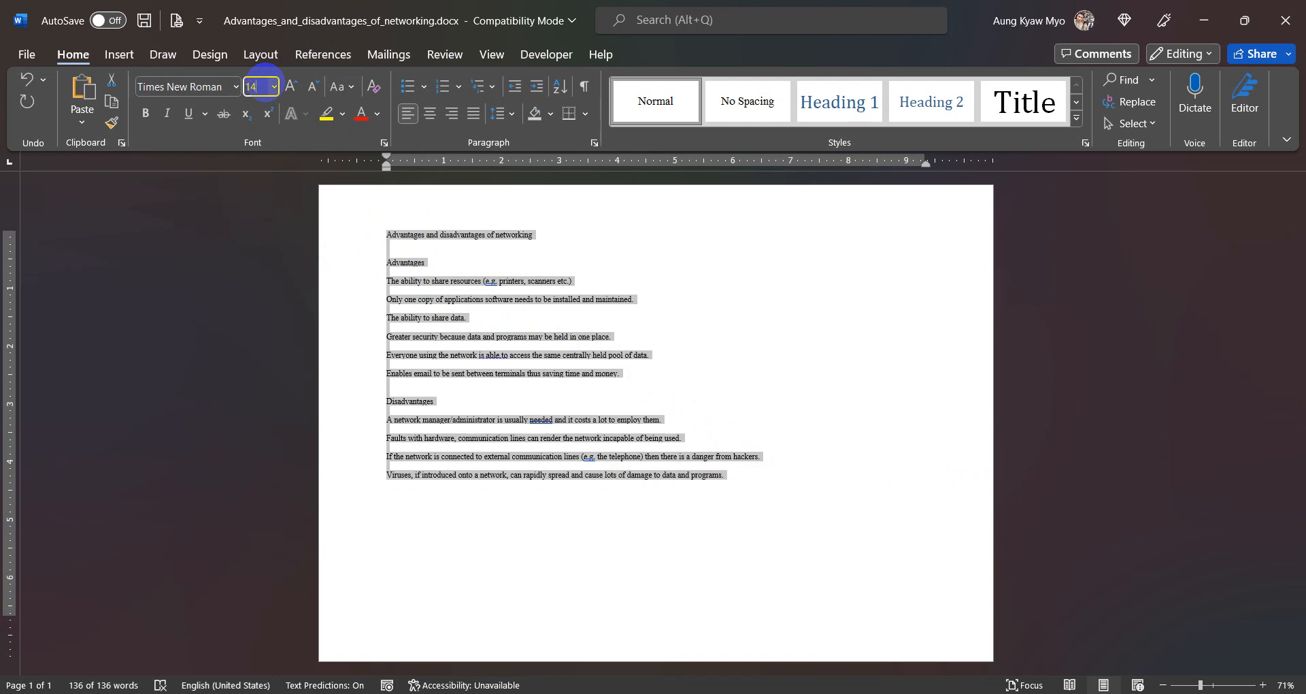
type("4")
key("Return")
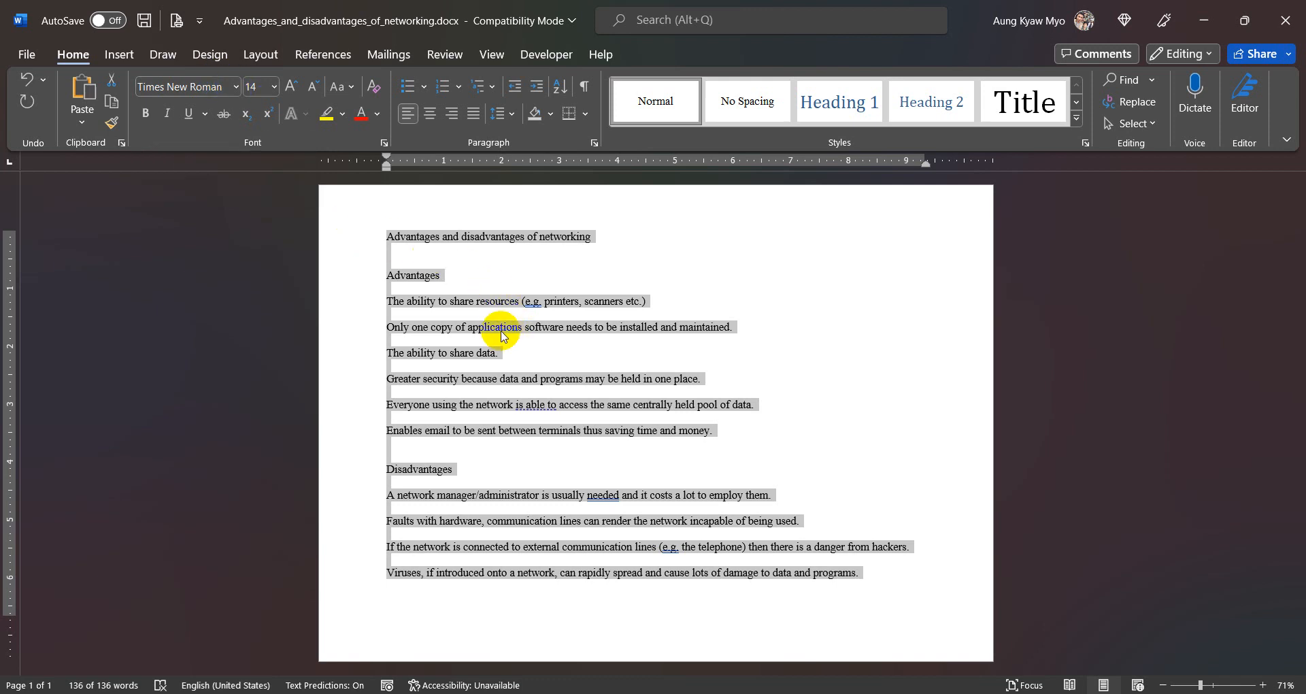
- Change the font of the whole selected text to Arial and clear the selection
left_click(225, 86)
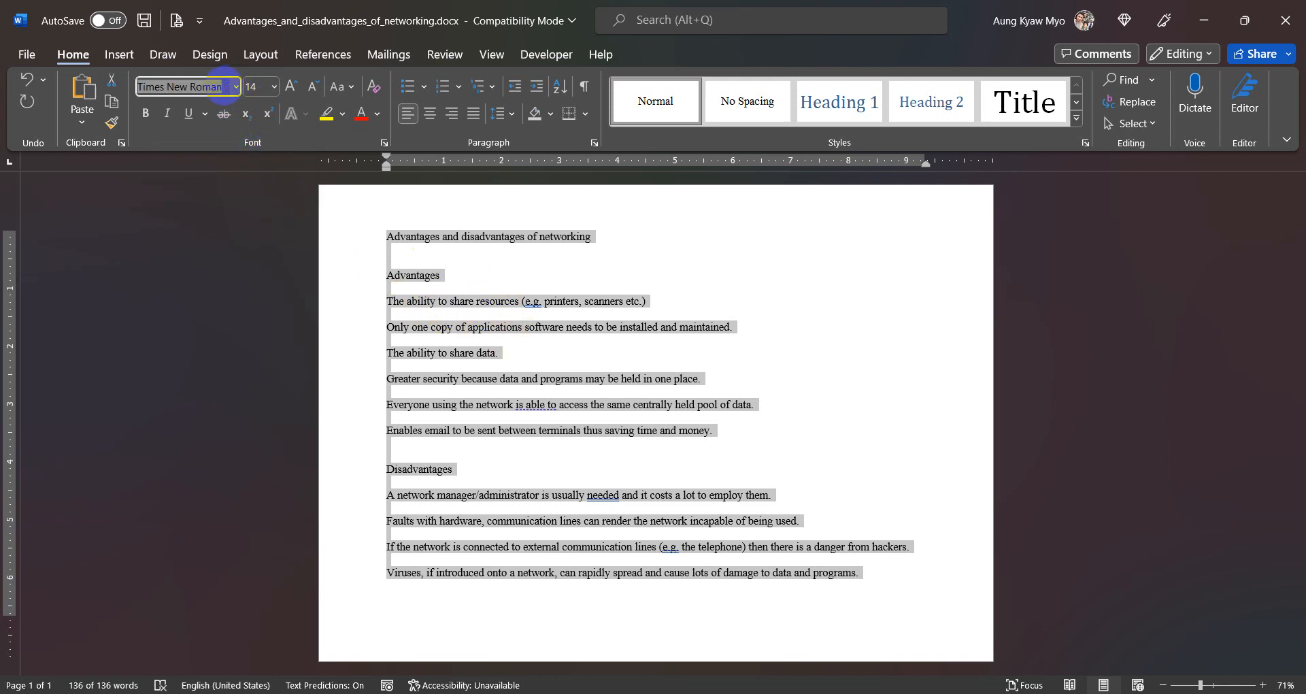
type("Arial")
key("Return")
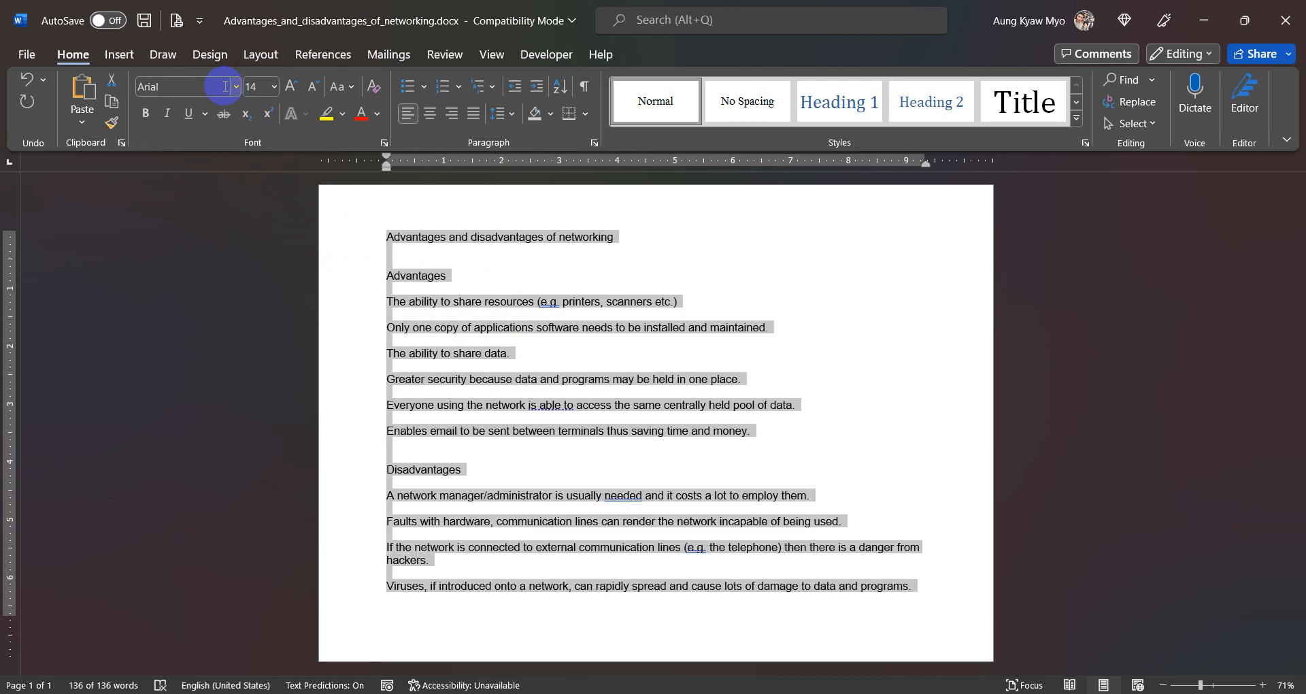
left_click(496, 338)
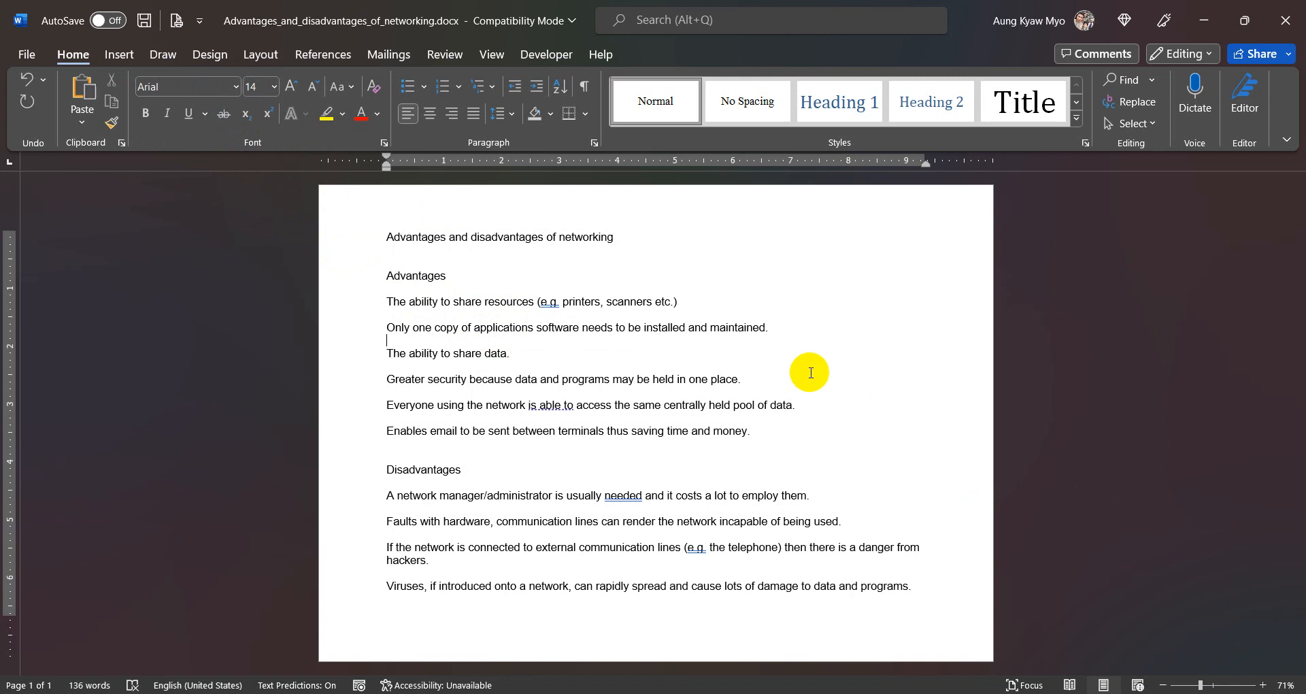
- Make the "Advantages" and "Disadvantages" section headings bold
left_click(491, 55)
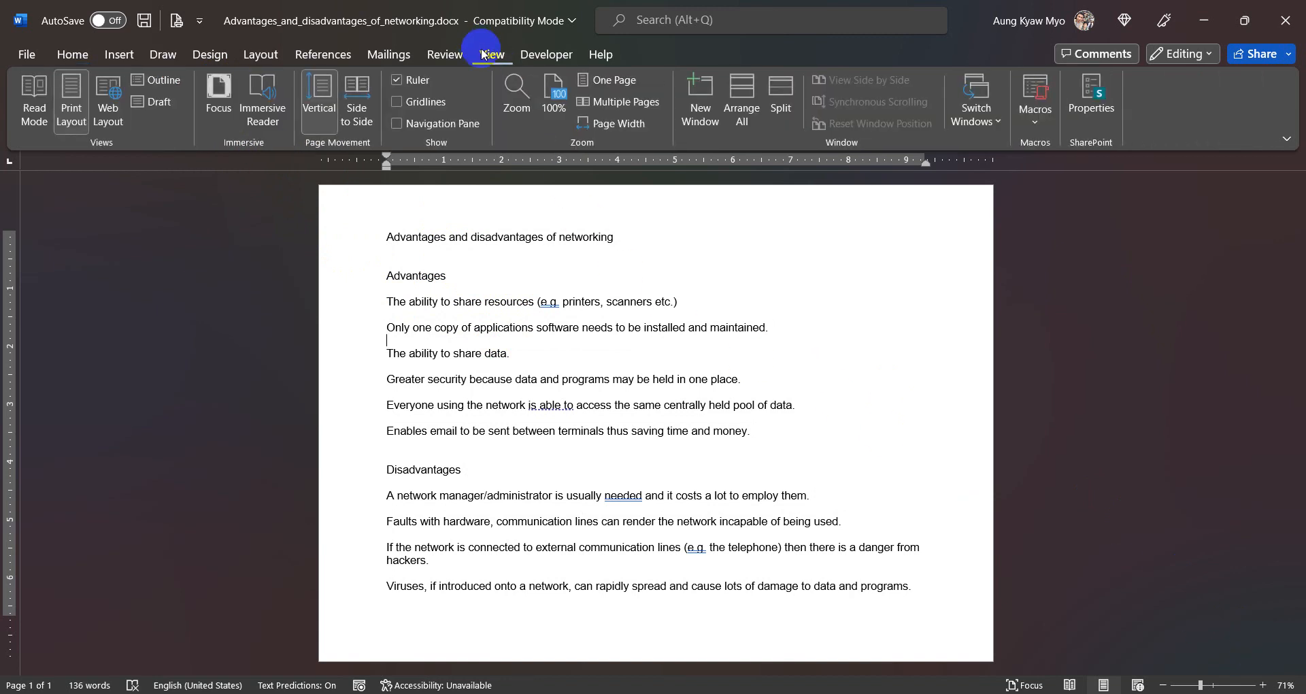
left_click(57, 55)
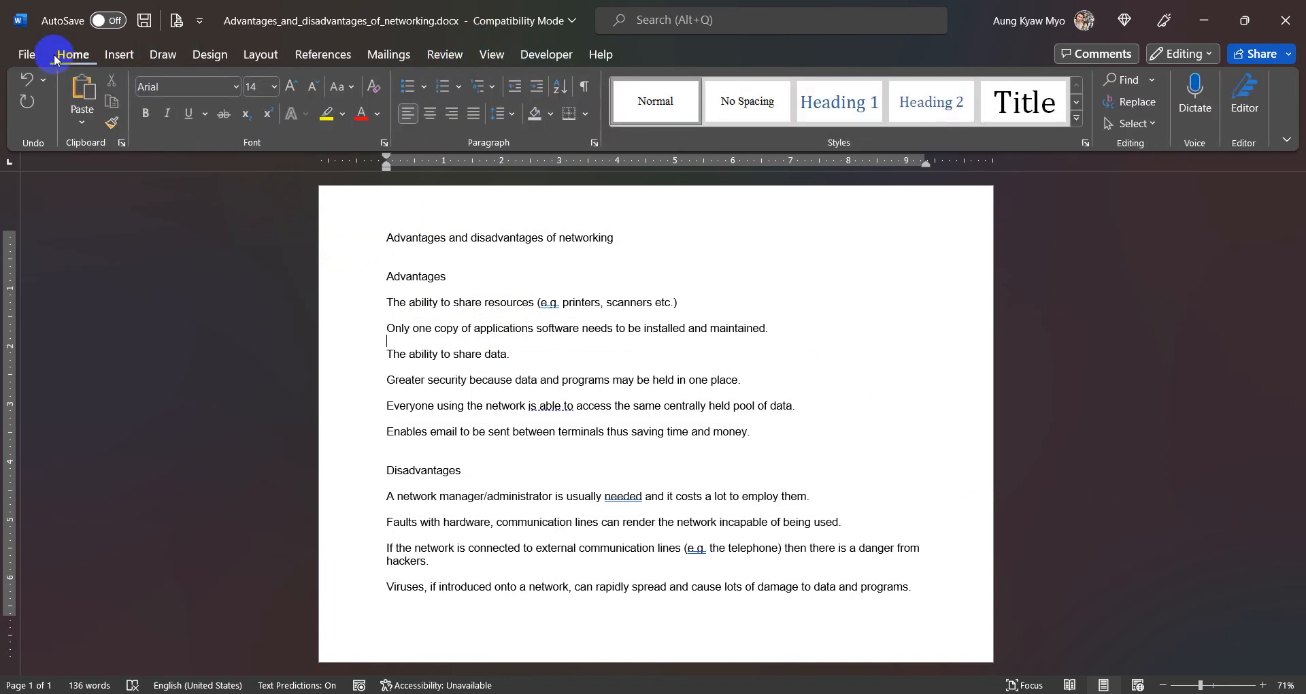
left_click(1264, 685)
left_click(1264, 685)
left_click(1263, 685)
left_click(1264, 685)
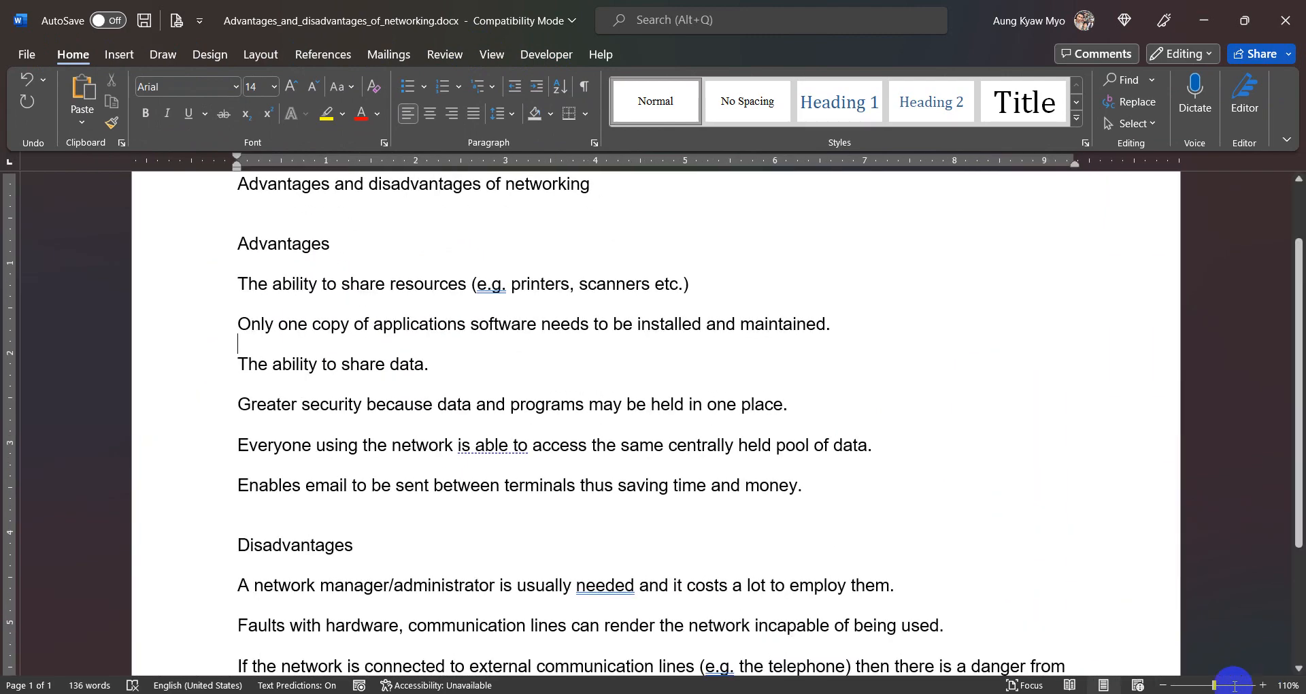
scroll(713, 443, "up", 2)
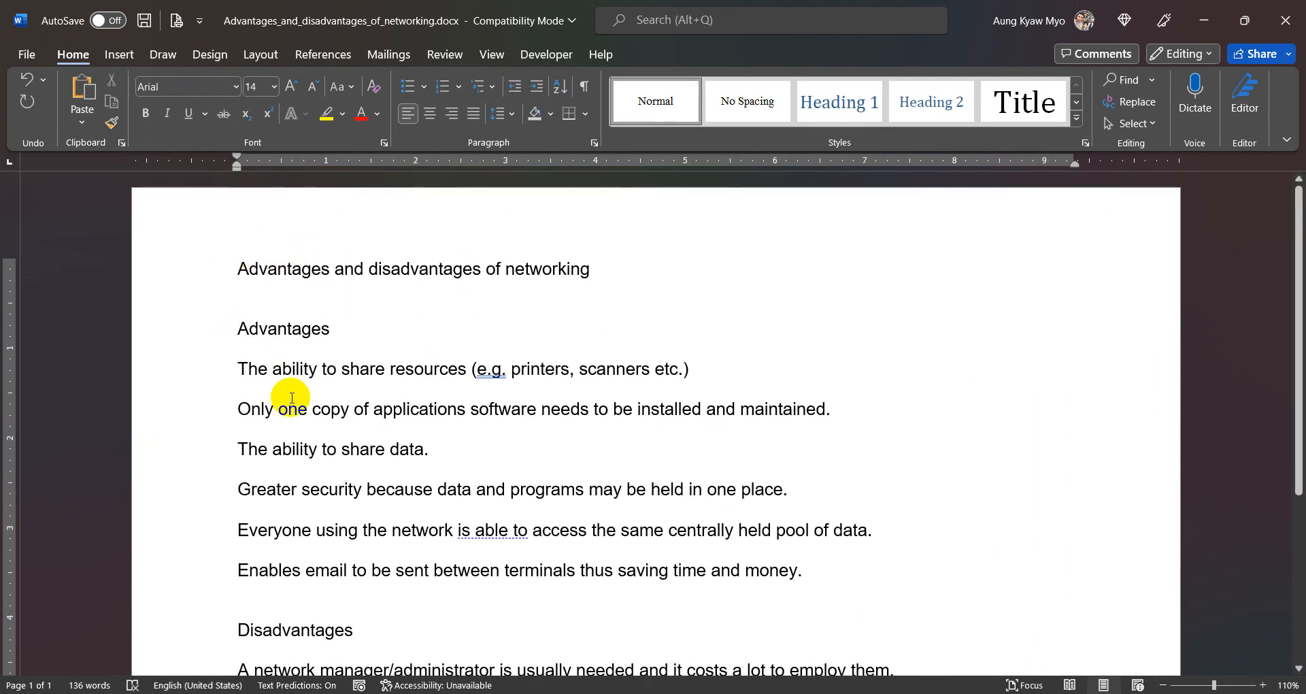
scroll(292, 398, "down", 2)
scroll(292, 398, "down", 1)
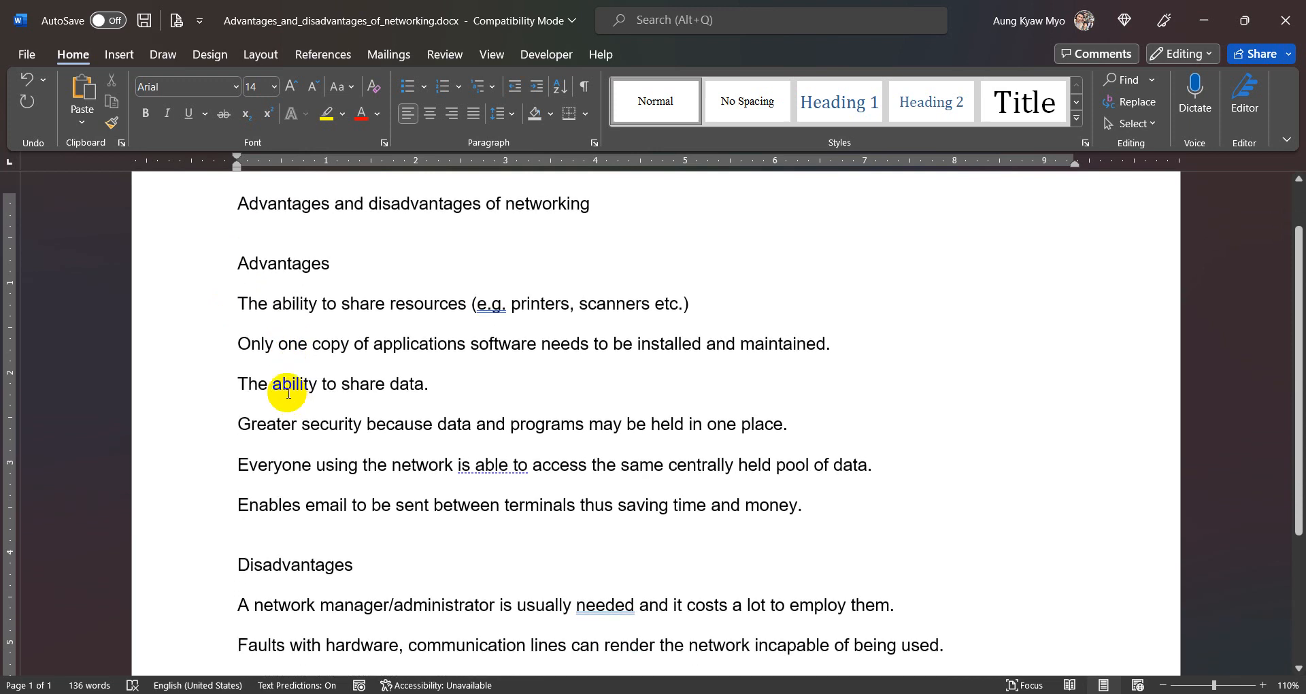
left_click(205, 272)
left_click(145, 113)
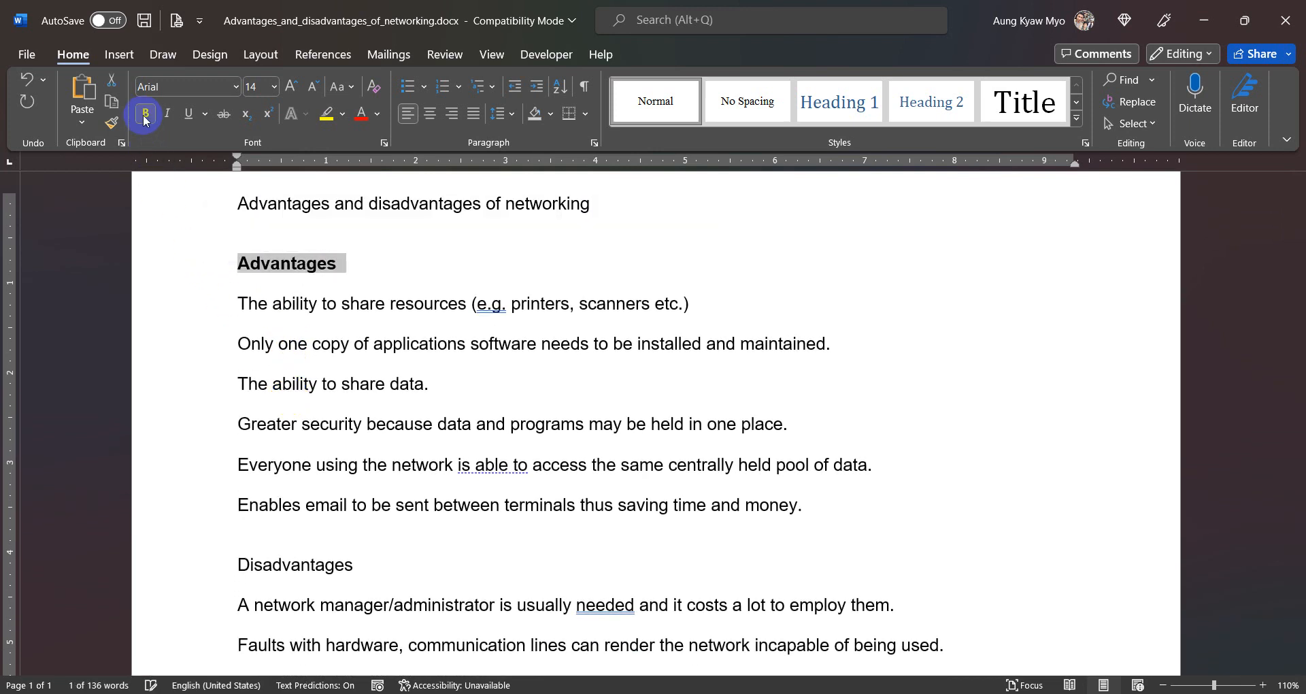
left_click(211, 564)
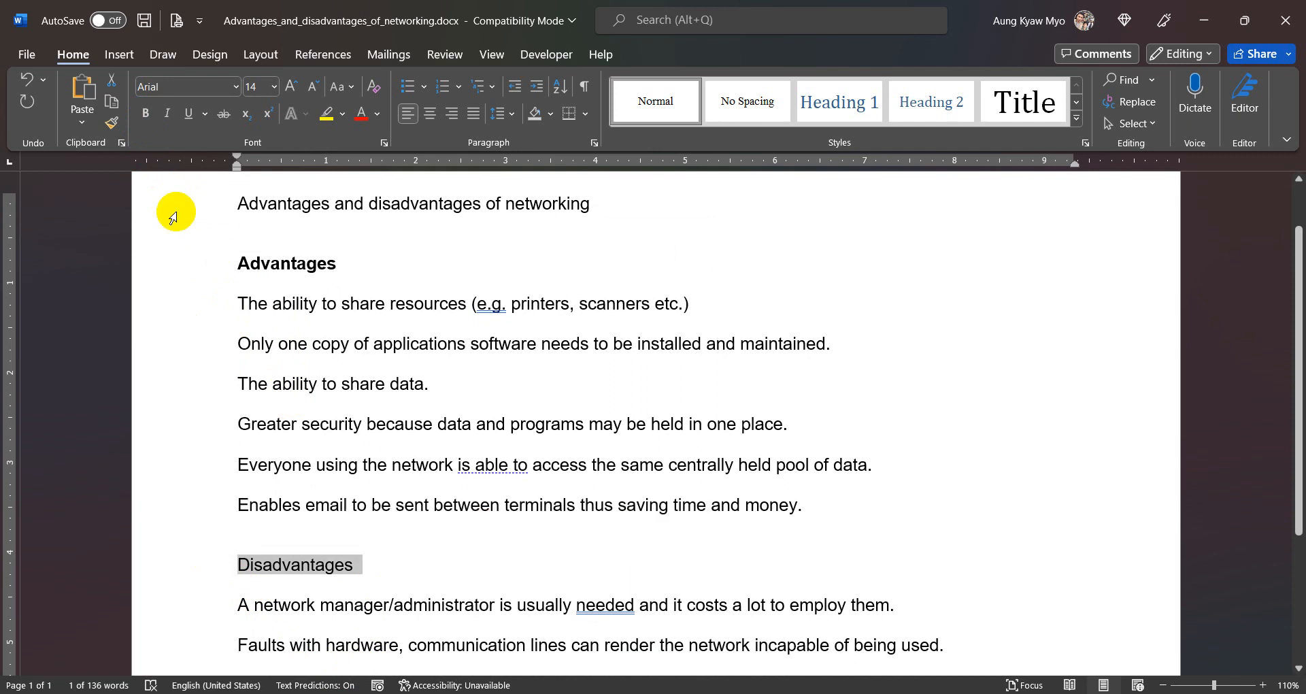
left_click(146, 114)
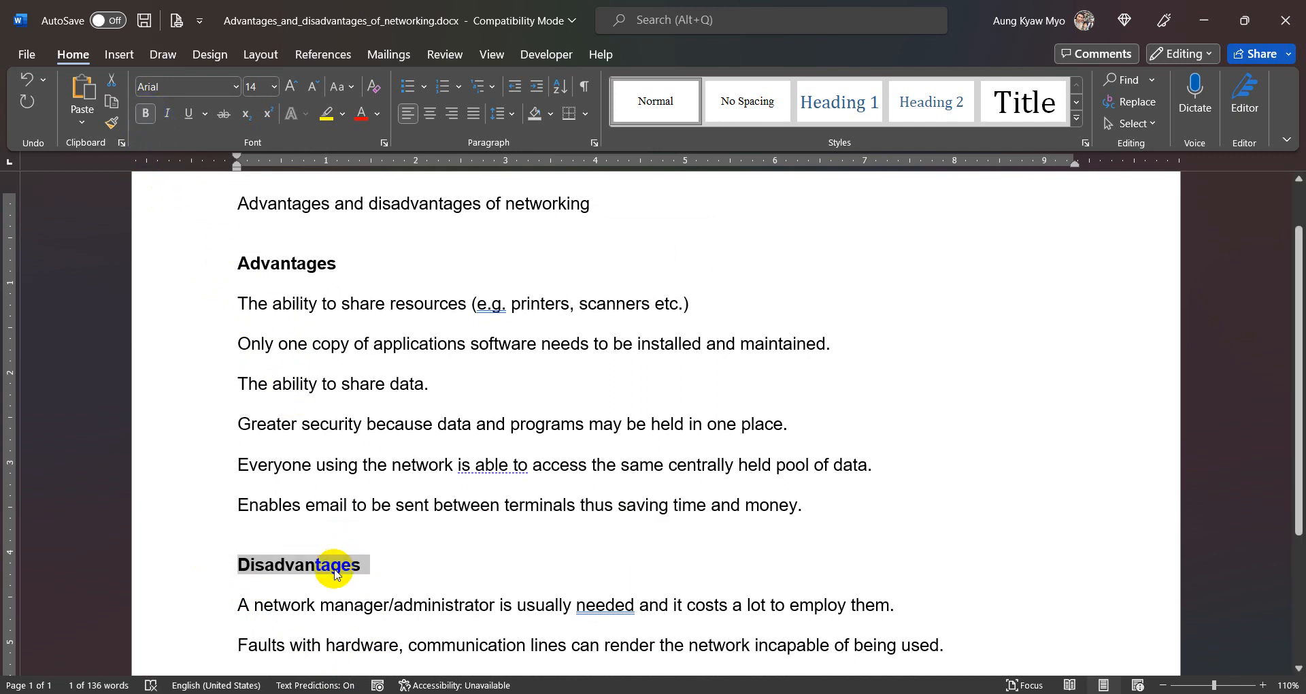
- Change the font of the "Disadvantages" heading to Times New Roman
left_click(220, 90)
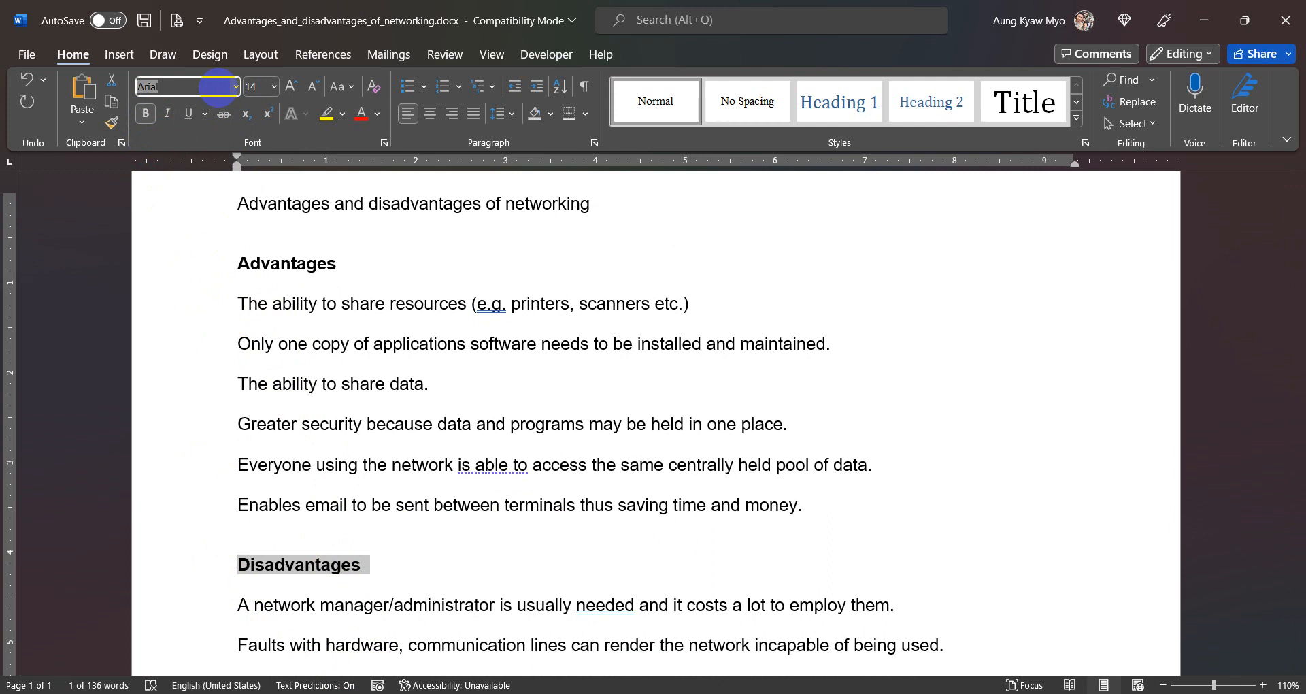
type("Times New Roman")
key("Return")
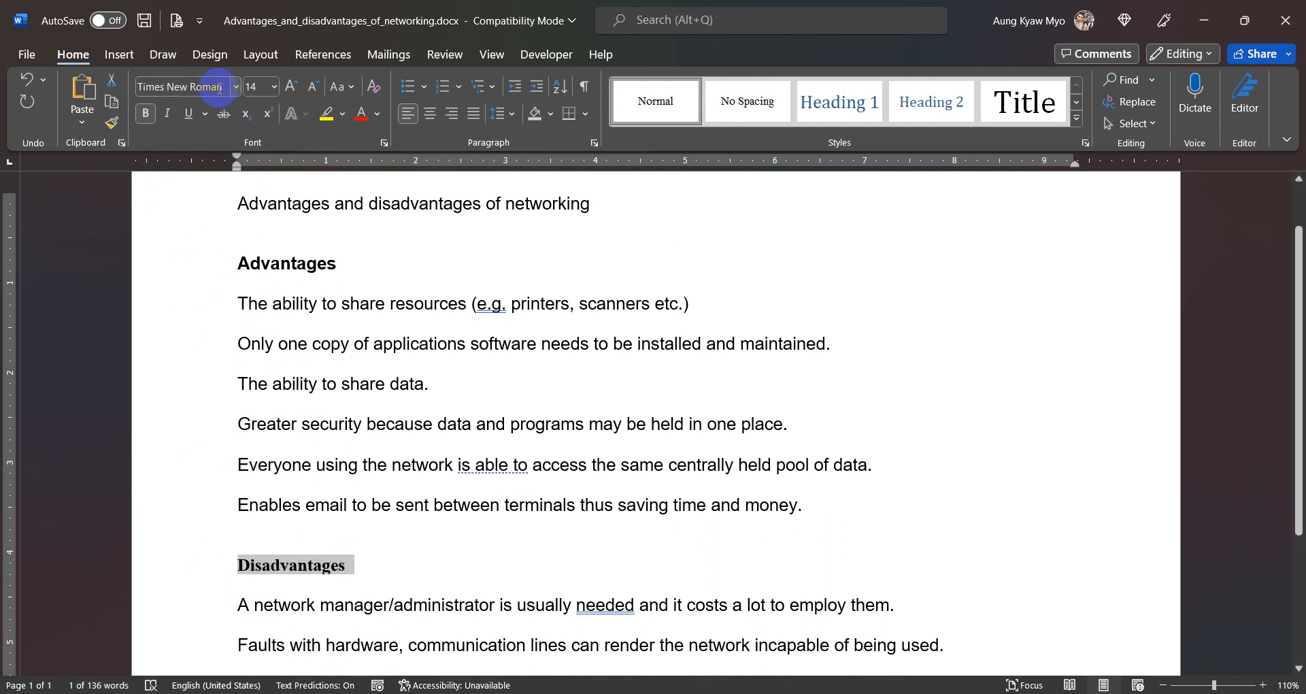
- Compare the fonts of the "Advantages" and "Disadvantages" headings
left_click(213, 261)
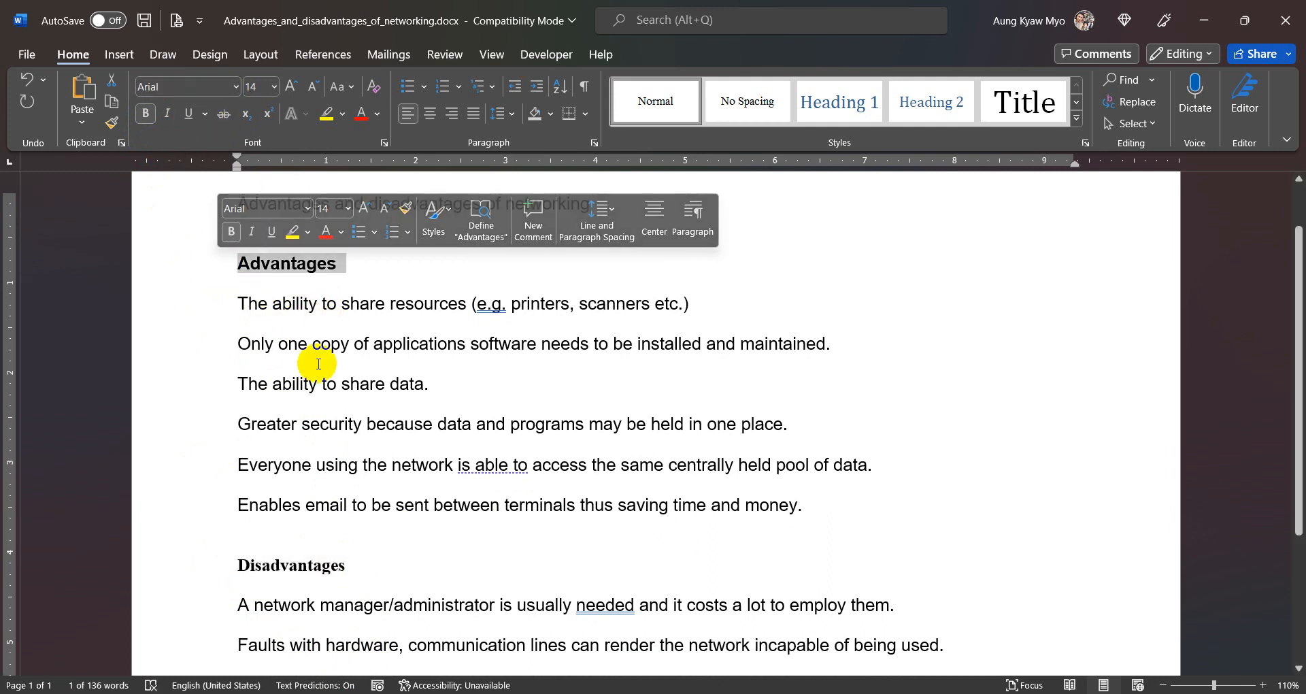
left_click(200, 575)
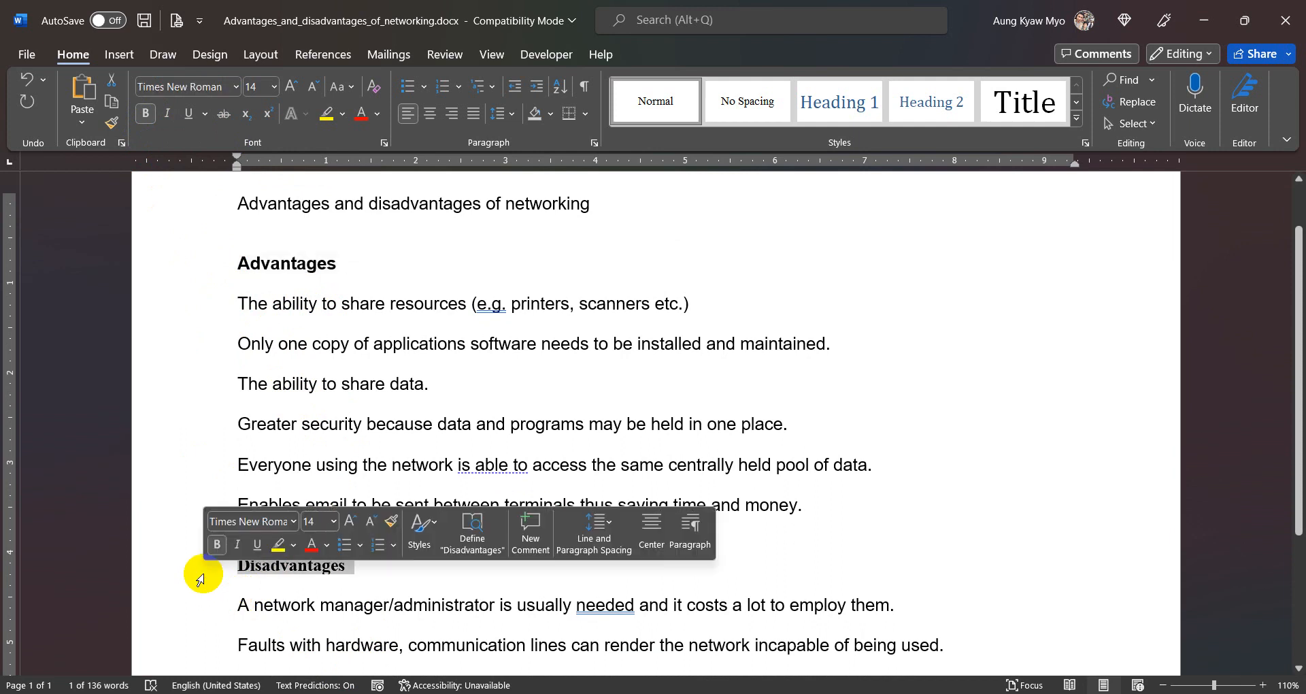
left_click(417, 578)
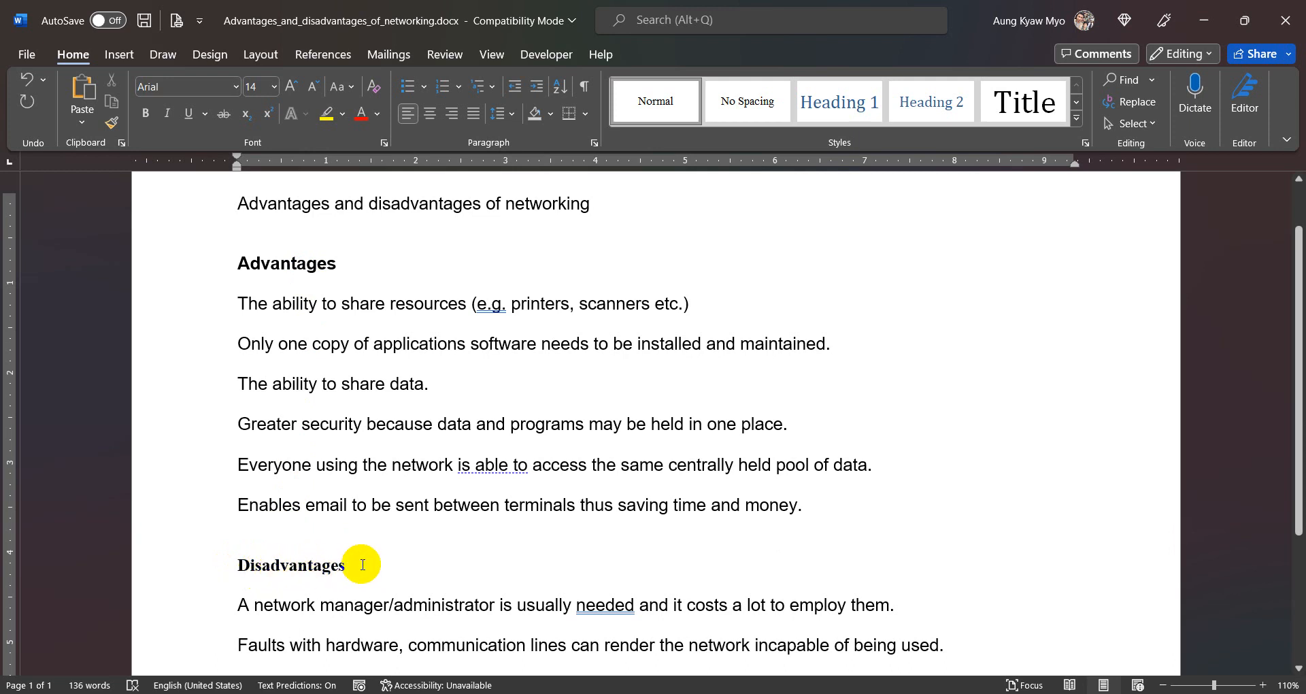
left_click(281, 264)
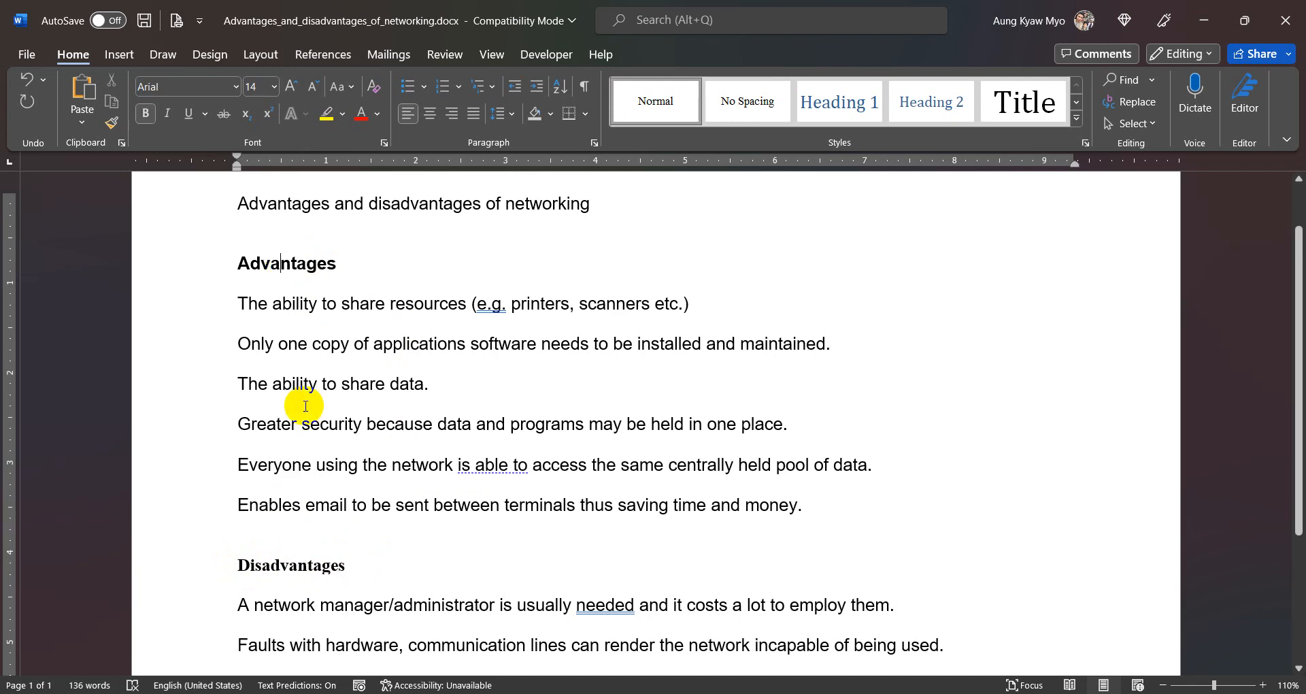
left_click(283, 573)
scroll(248, 571, "up", 3)
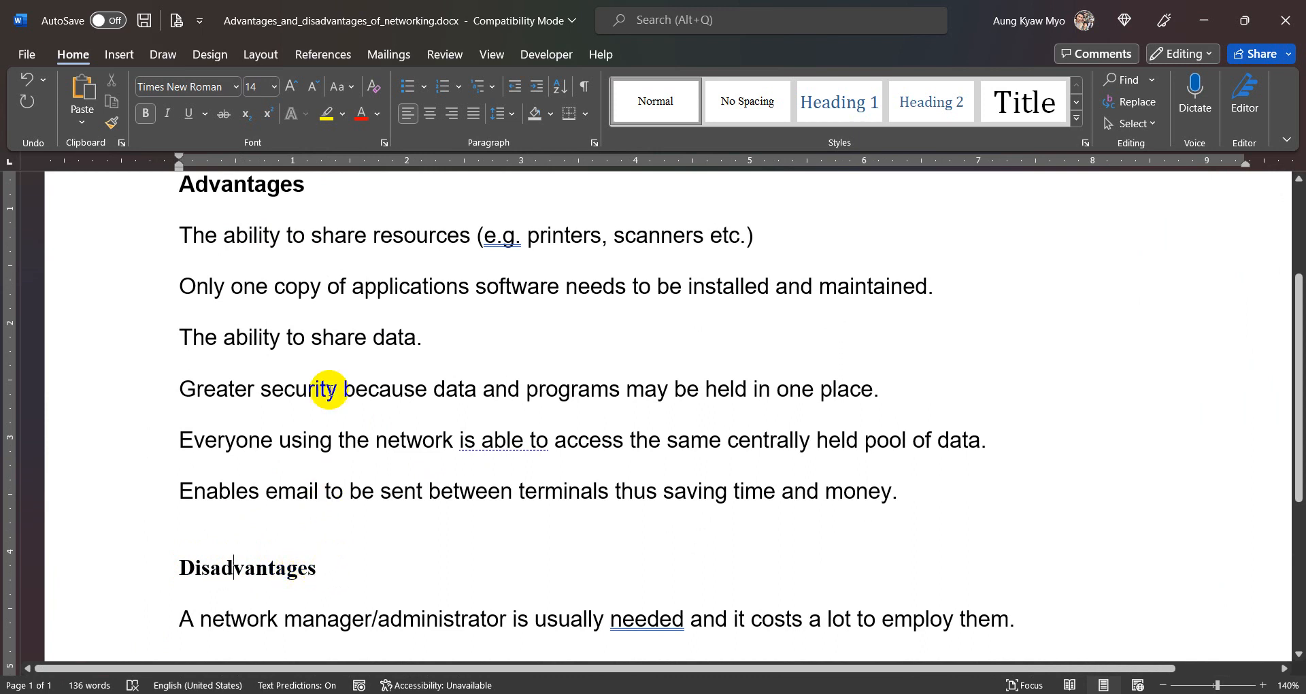
left_click(310, 184)
scroll(306, 183, "up", 1)
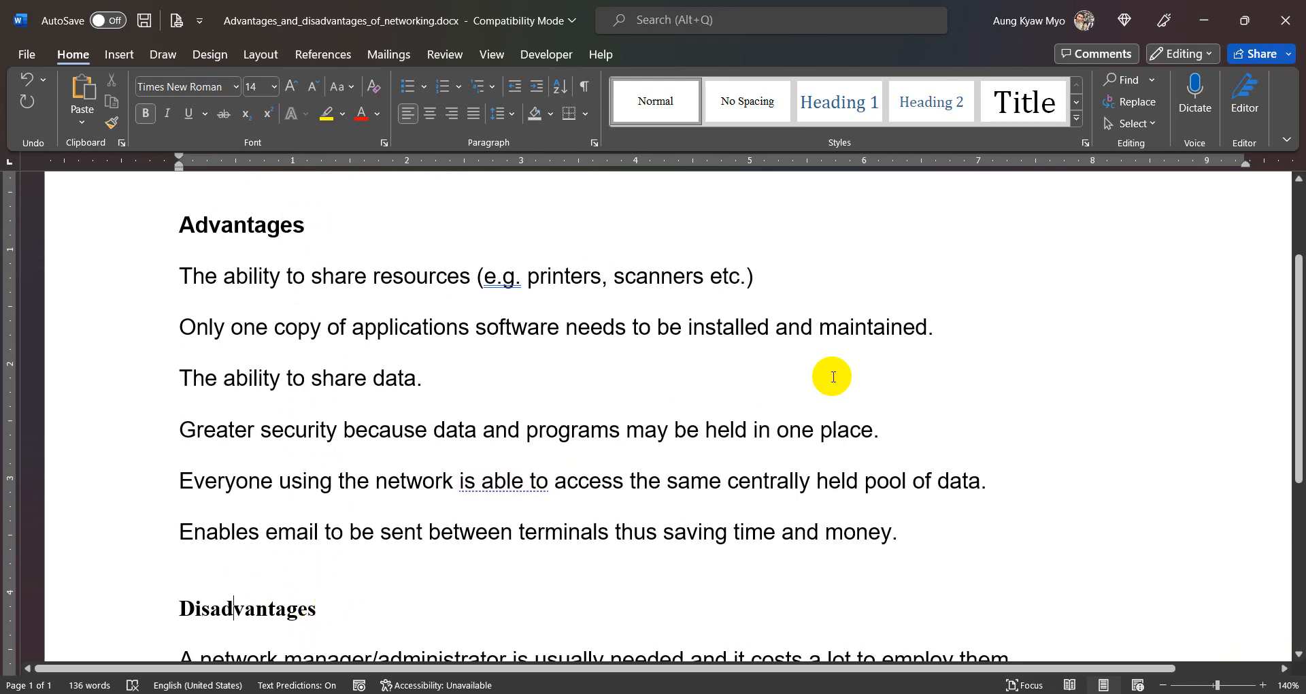
left_click(905, 379)
scroll(905, 379, "down", 4)
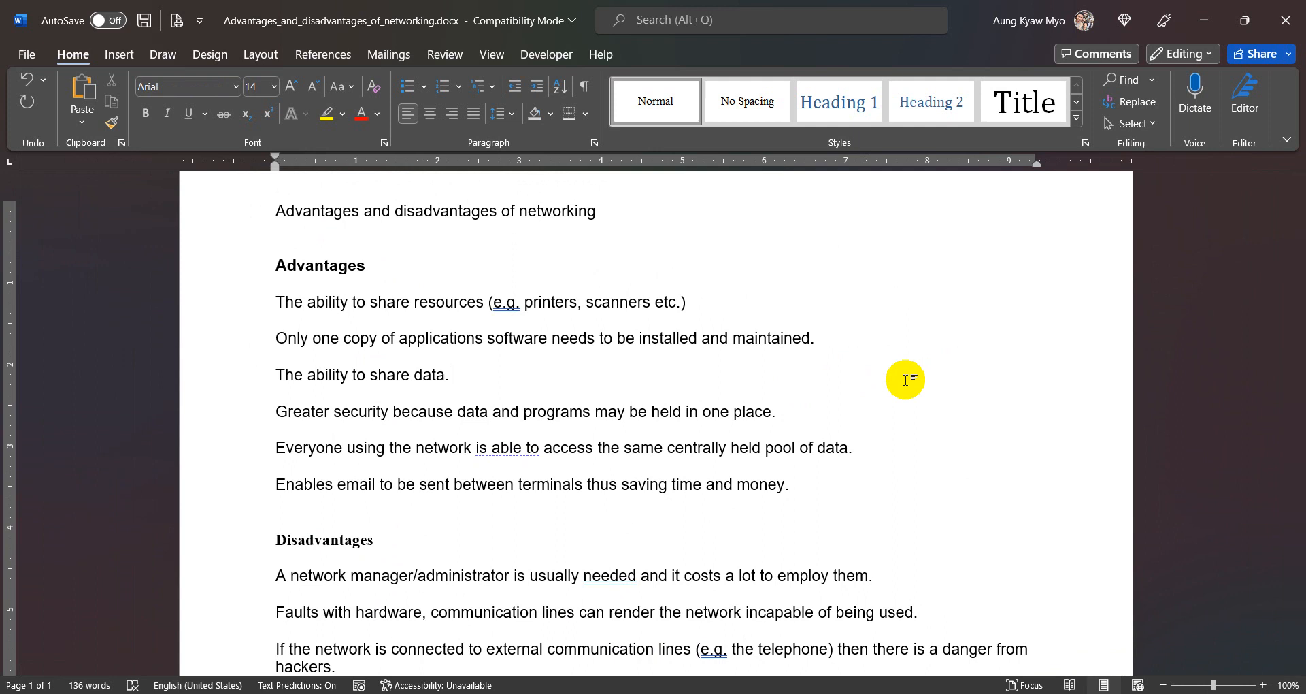
scroll(905, 379, "up", 2)
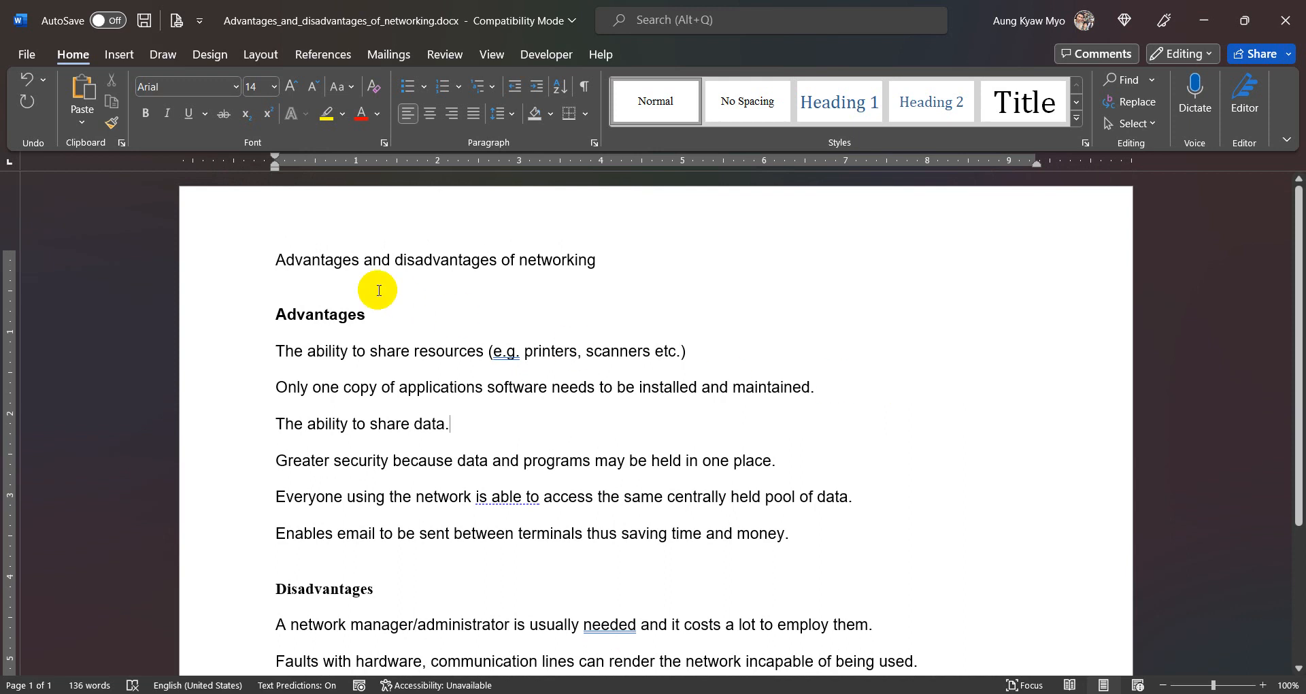
- Set the title "Advantages and disadvantages of networking" to font size 26 and make it bold
left_click(237, 263)
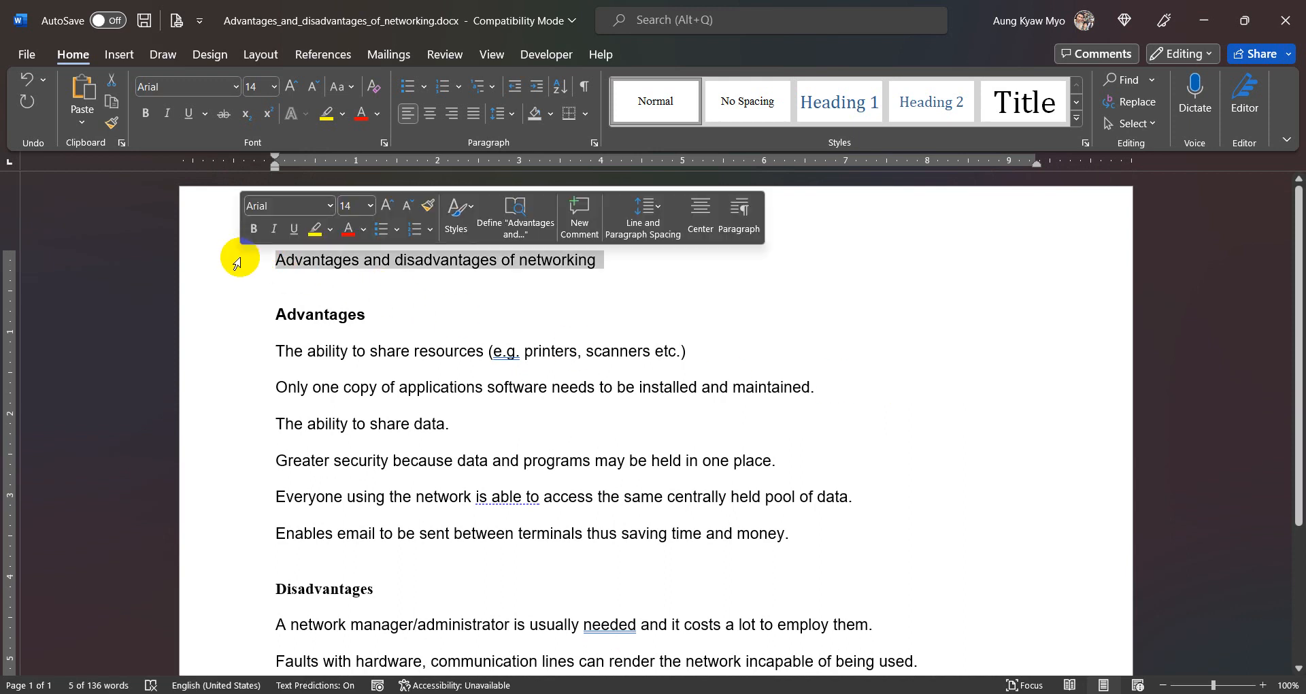
left_click(256, 86)
type("26")
key("Return")
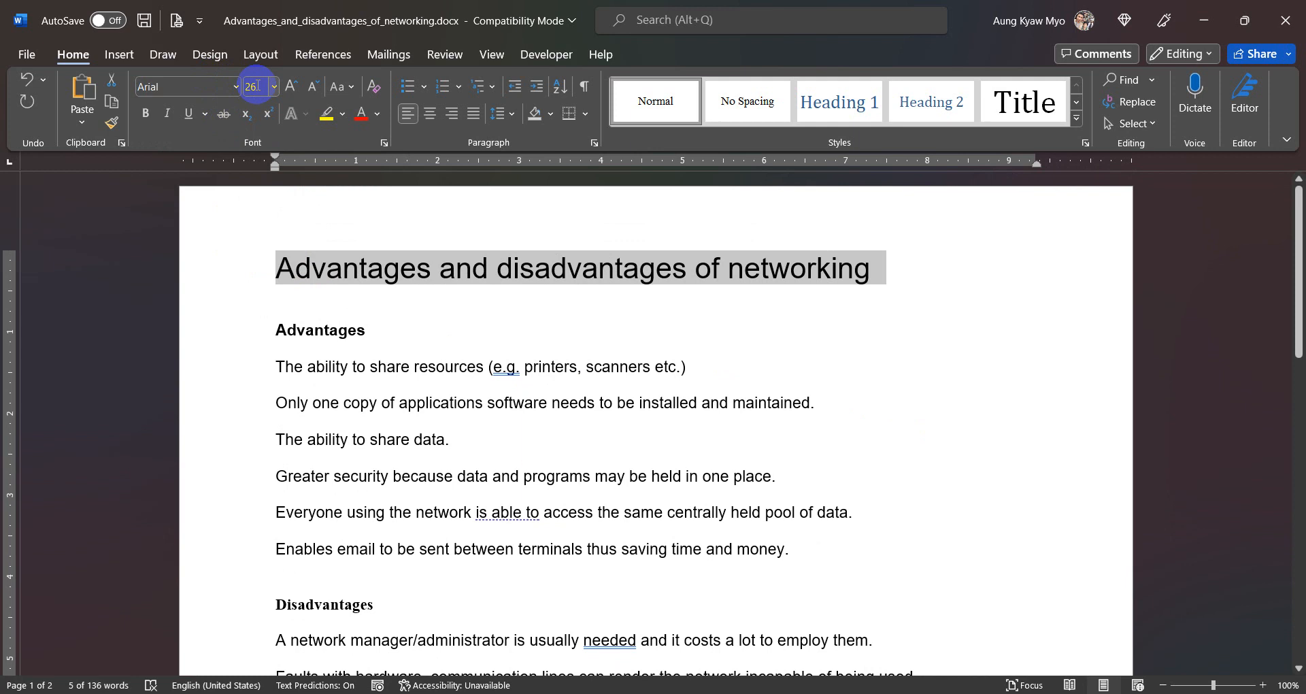
left_click(145, 113)
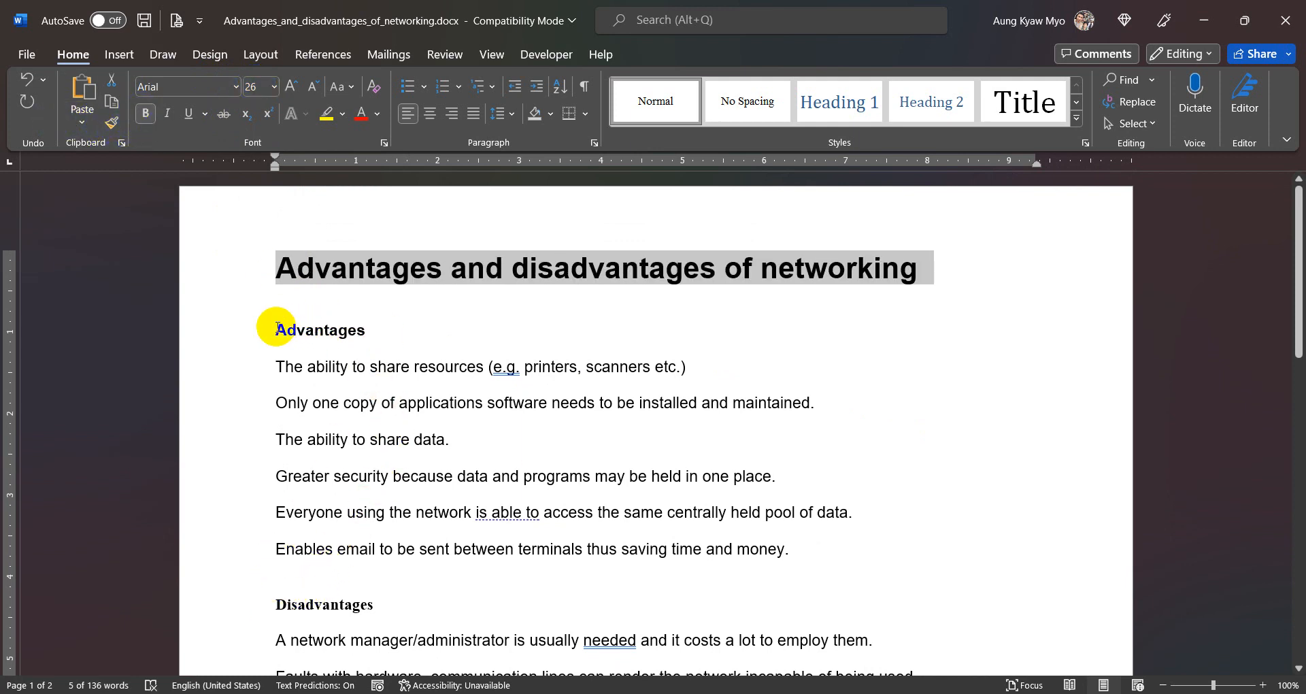
- Set the font of the "Disadvantages" heading to Arial so it matches the "Advantages" heading
left_click(245, 615)
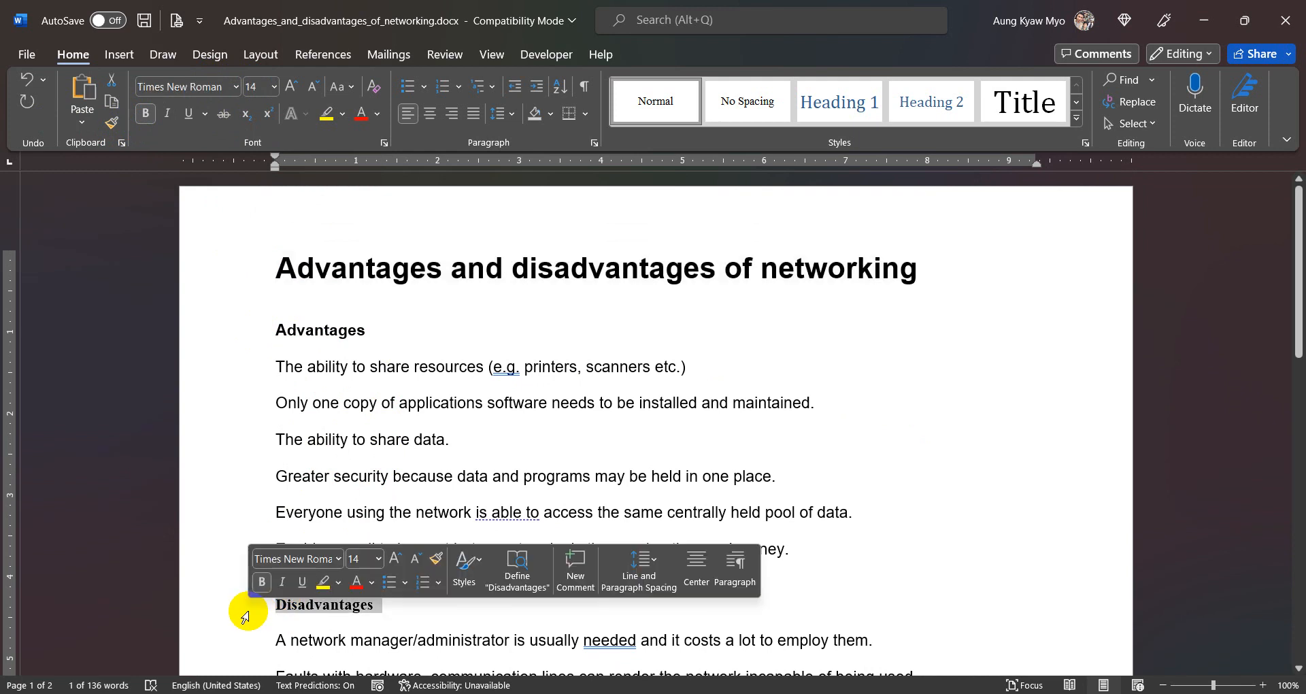
left_click(202, 85)
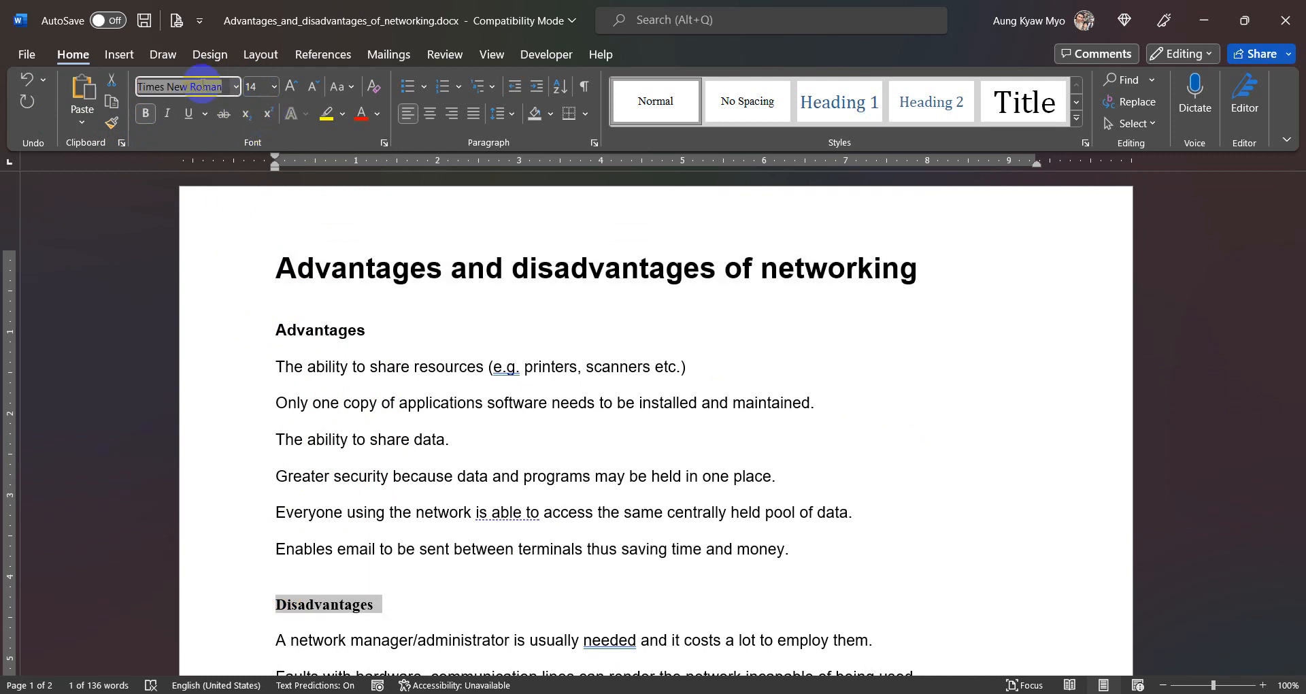
left_click(202, 85)
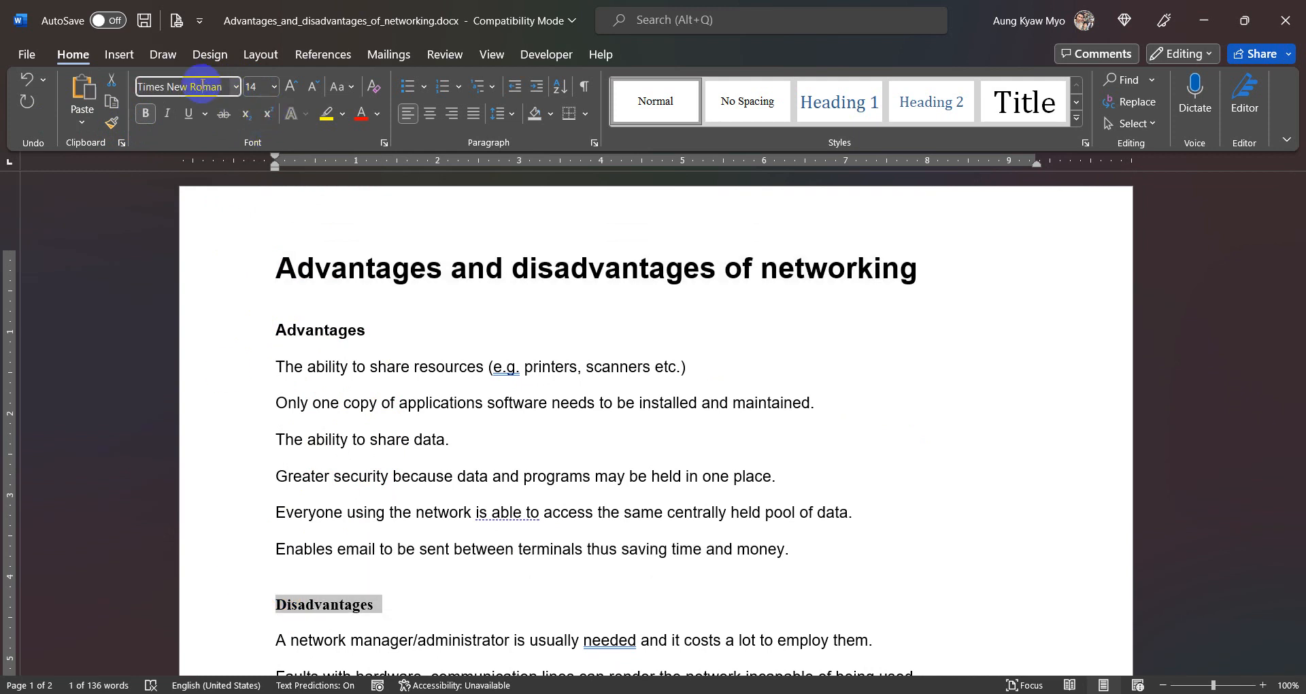
triple_click(203, 85)
type("Arial")
key("Return")
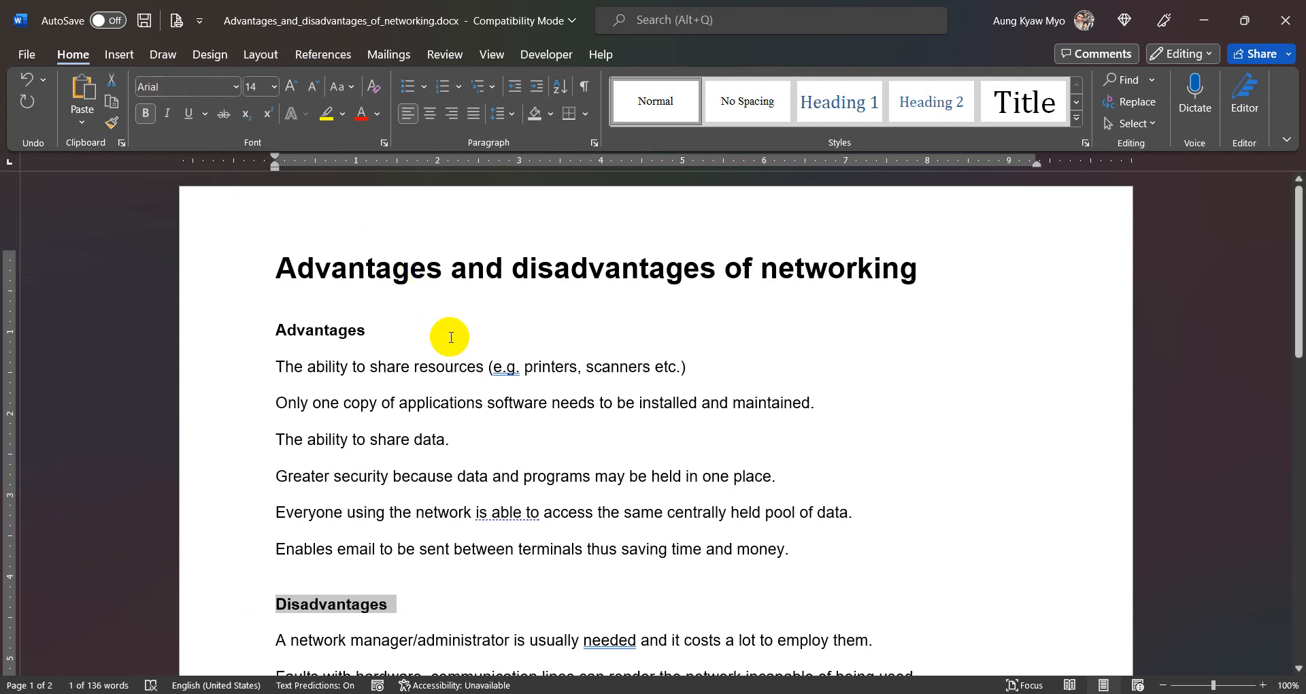
- Delete the empty paragraph after the last line of text to remove the blank second page
left_click(529, 449)
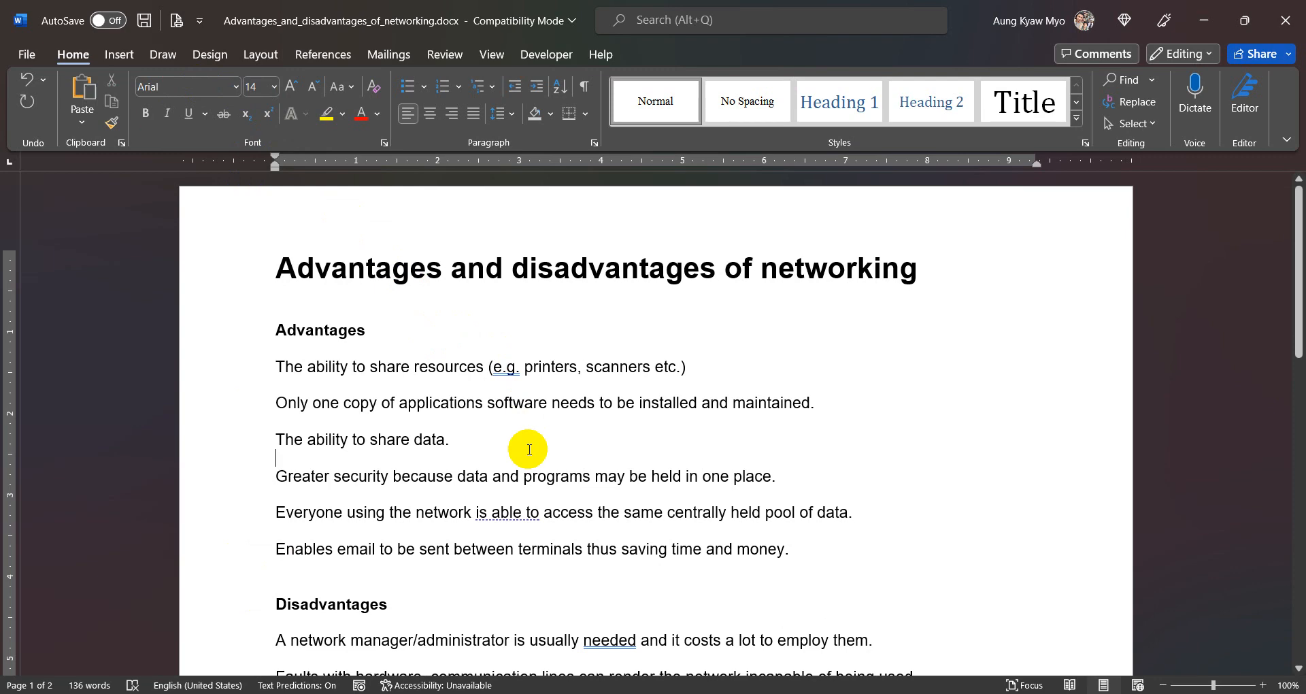
scroll(529, 449, "down", 10)
scroll(529, 449, "down", 5)
scroll(530, 449, "up", 2)
left_click(253, 286)
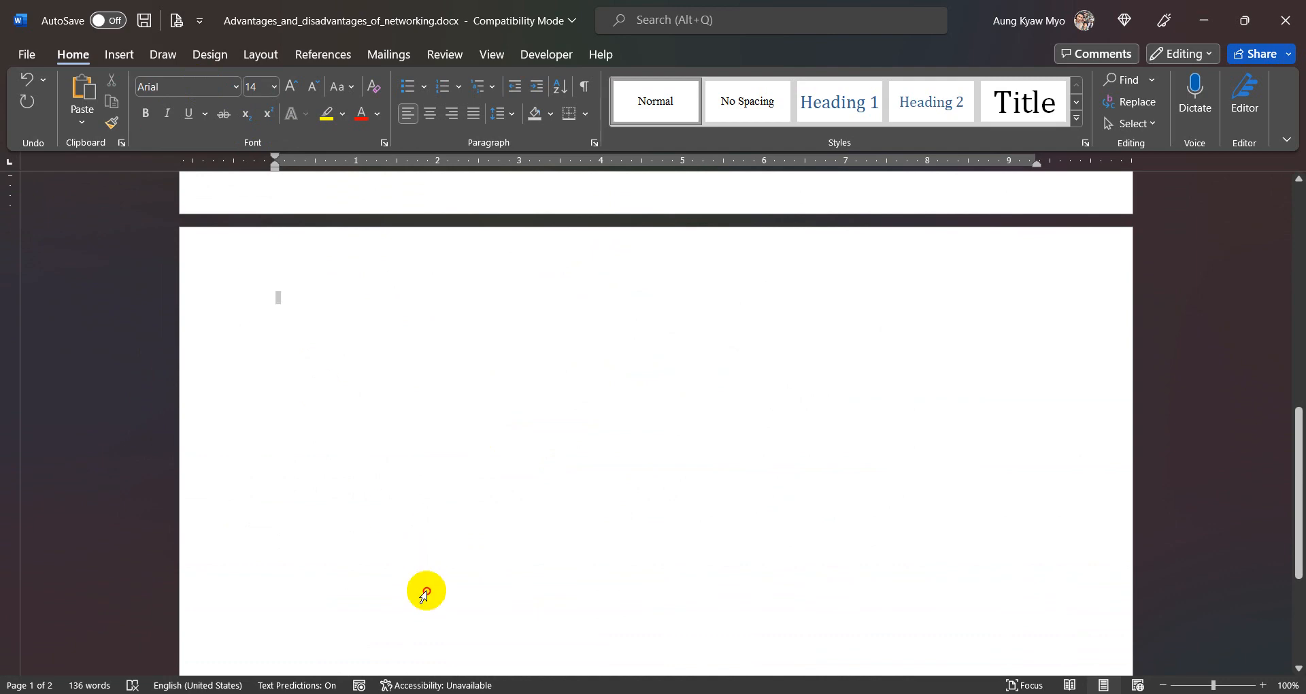
left_click(426, 591)
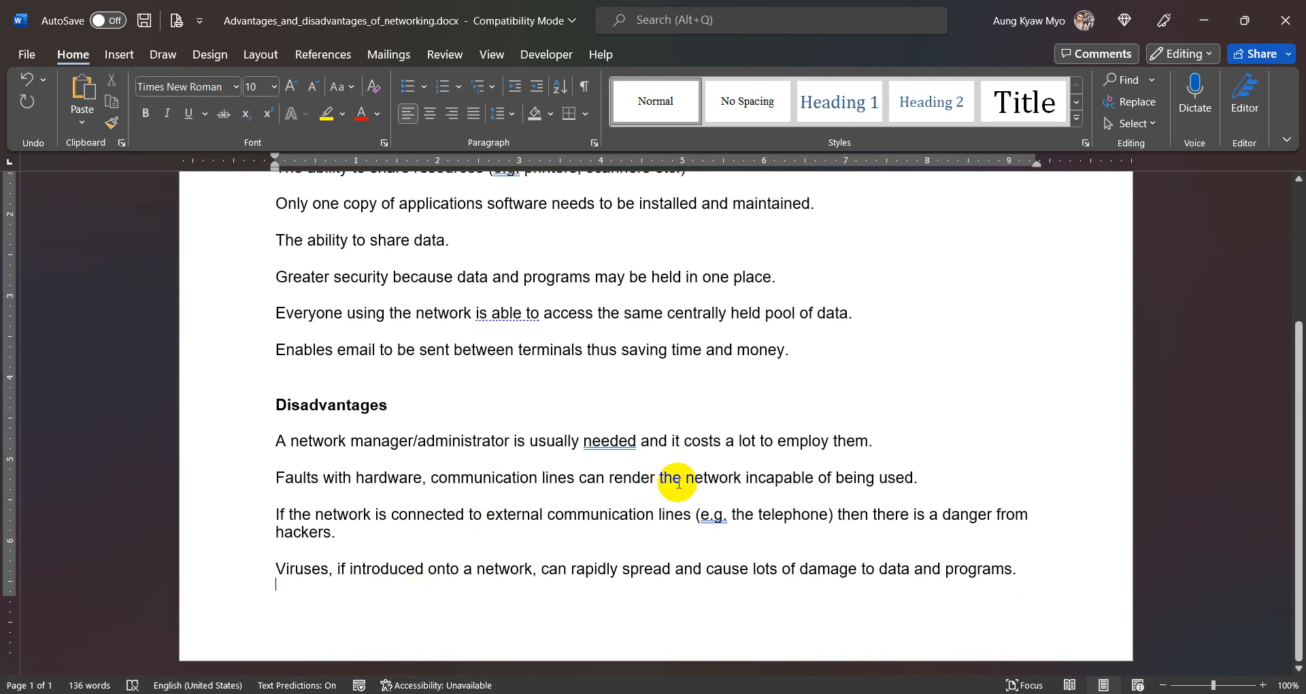
key("BackSpace")
scroll(676, 478, "up", 3)
scroll(677, 482, "up", 1)
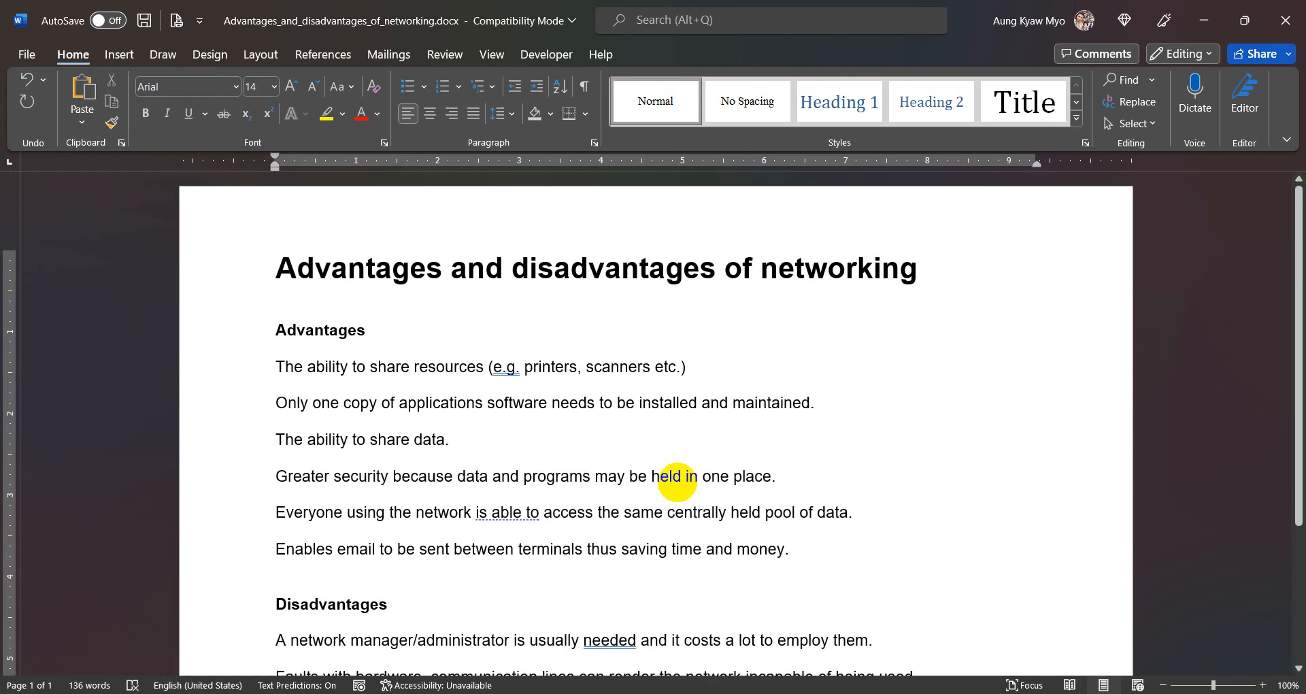
- Remove the extra blank line above the "Disadvantages" heading
scroll(677, 476, "down", 3)
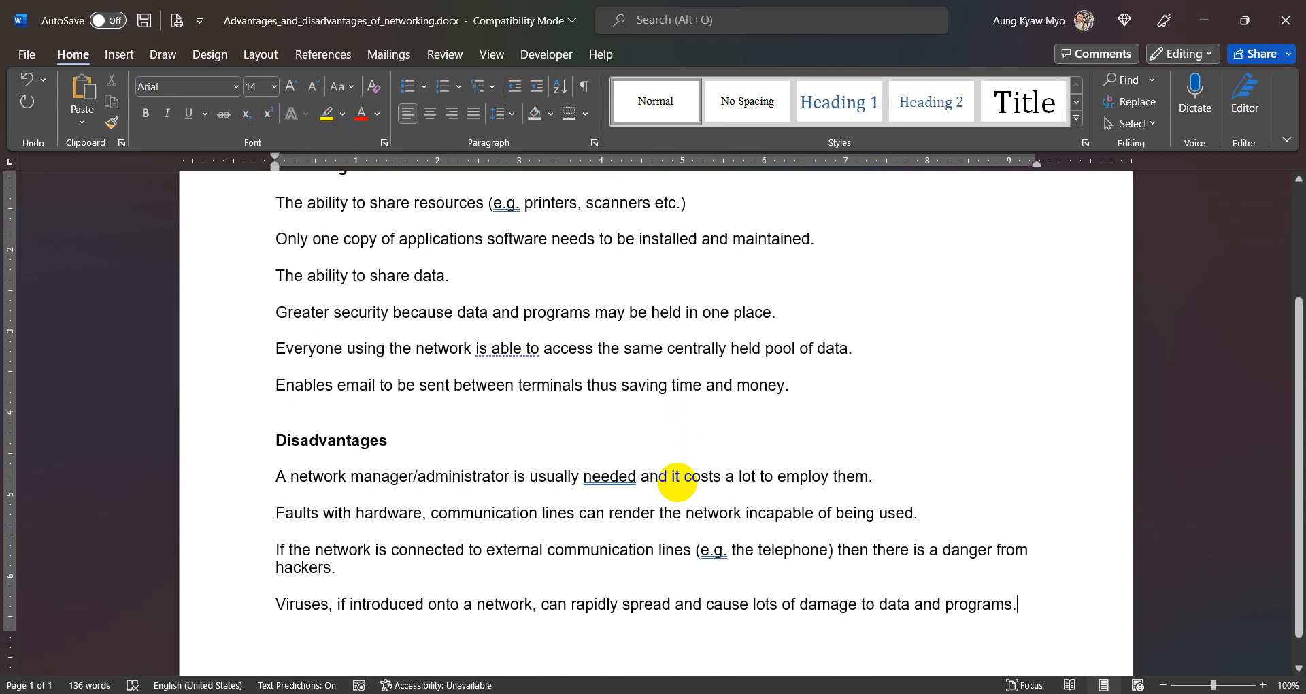
scroll(678, 472, "up", 3)
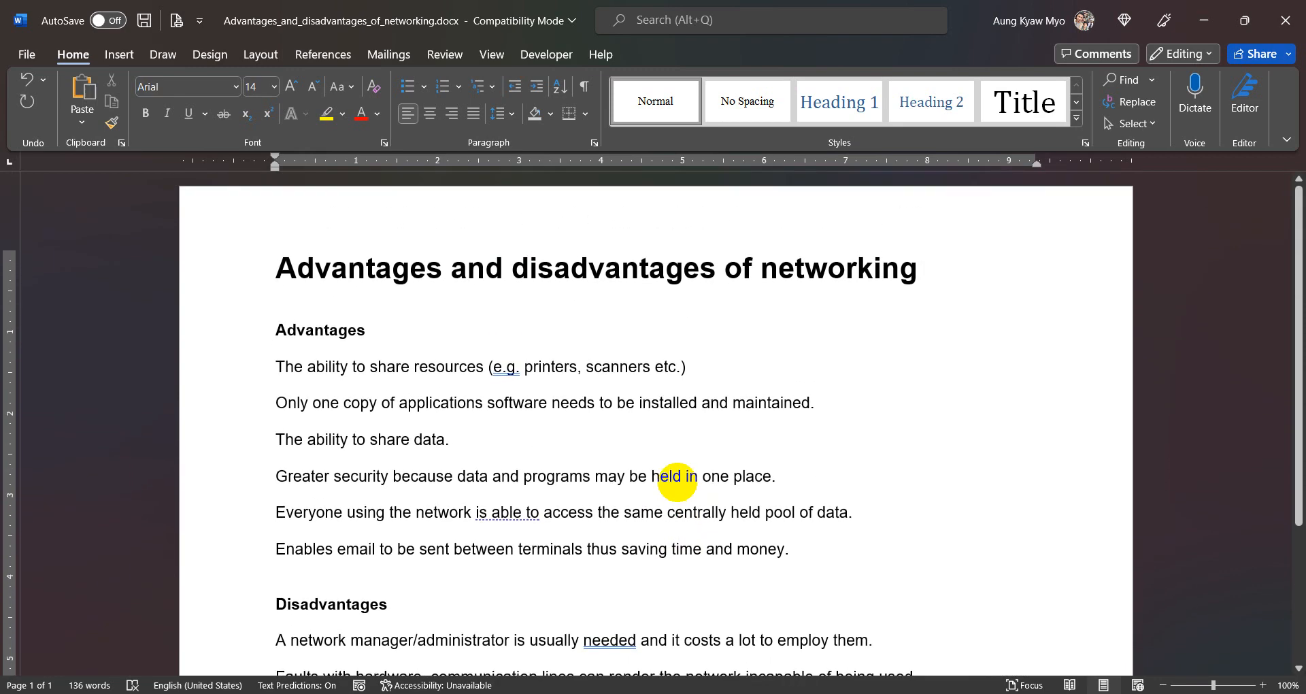
scroll(676, 481, "down", 3)
scroll(677, 481, "up", 2)
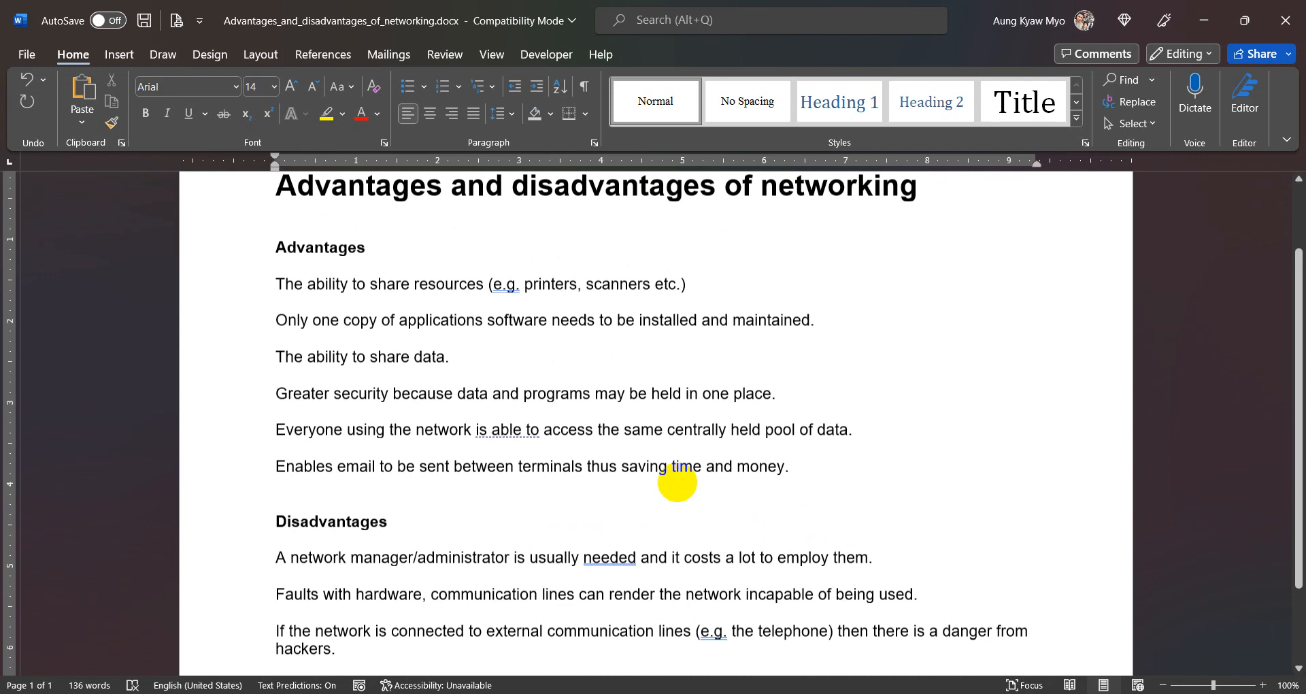
scroll(677, 482, "down", 1)
left_click(335, 464)
left_click(321, 449)
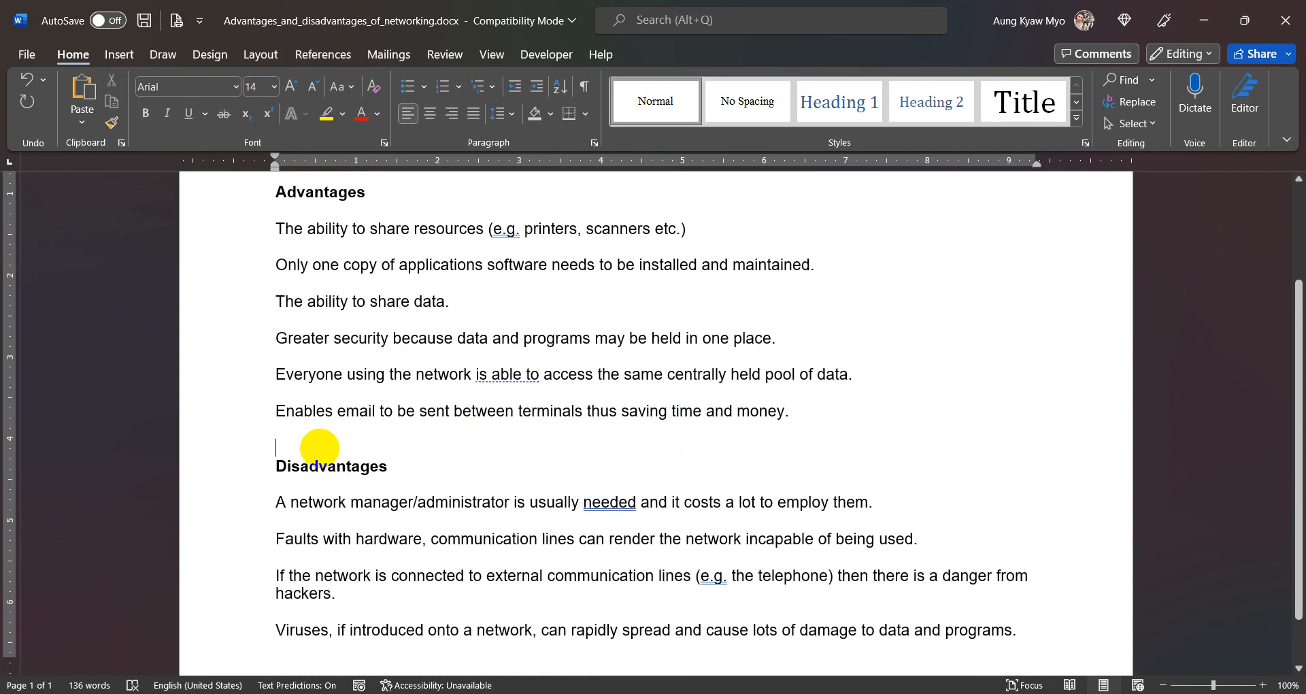
key("BackSpace")
- Select all the text below the title, from the "Advantages" heading to the last paragraph about viruses
left_click_drag(261, 202, 1011, 621)
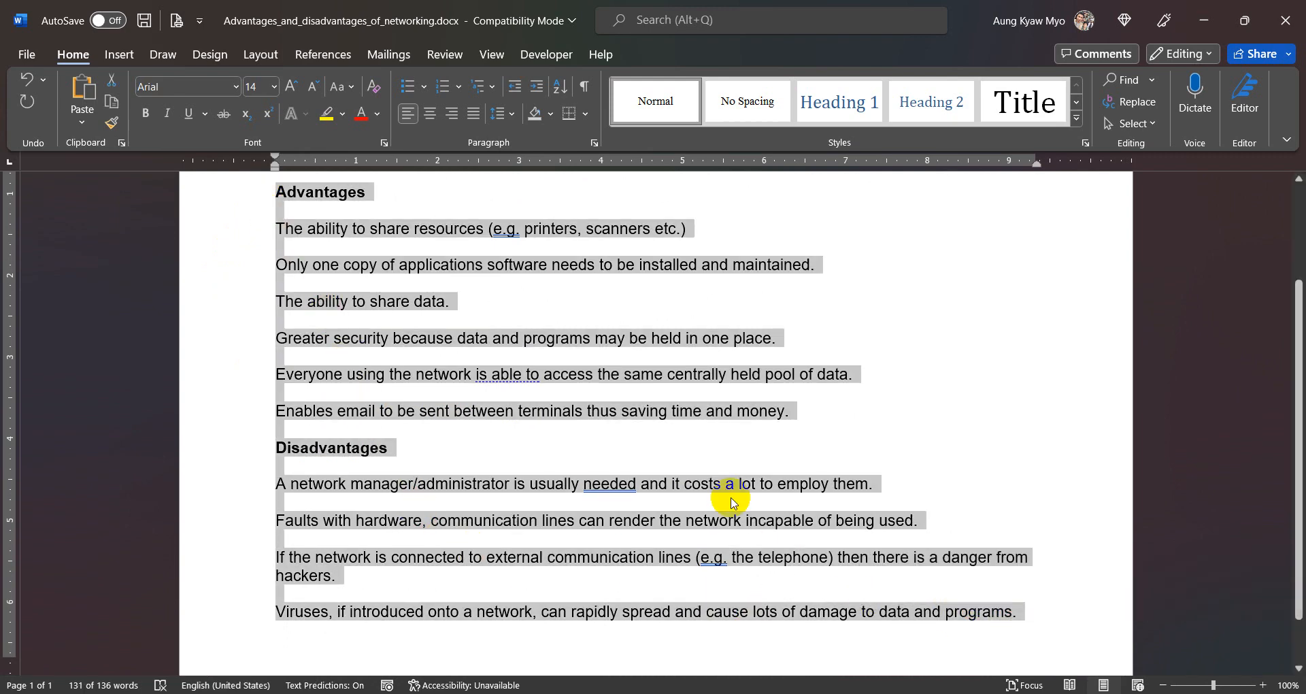
scroll(731, 502, "up", 3)
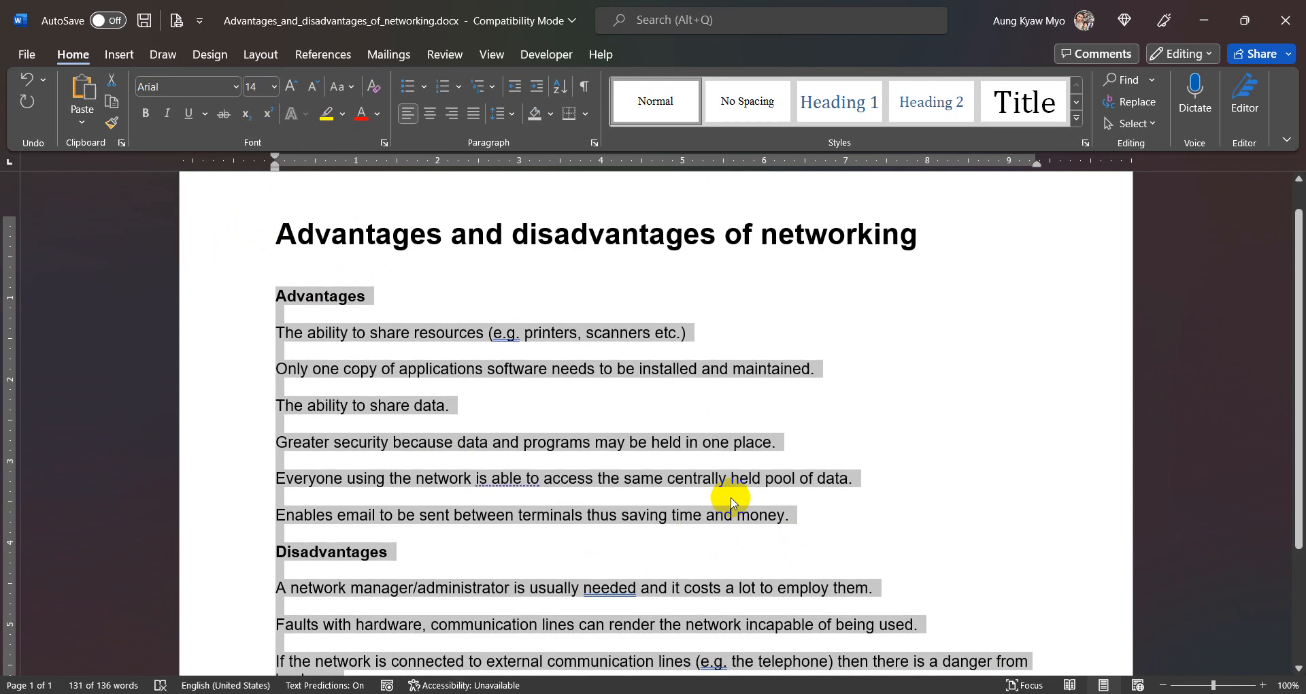
left_click(121, 56)
left_click(260, 55)
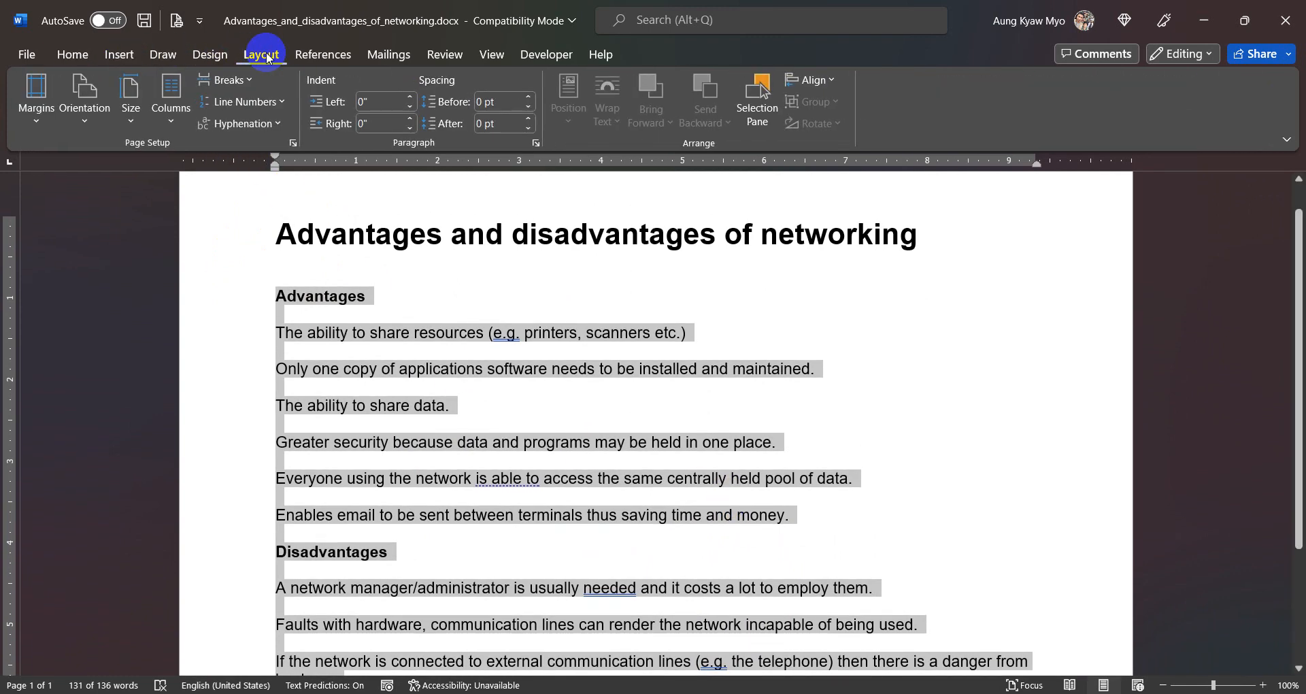
- Try the preset two-column layout on the selected text and undo it
left_click(184, 110)
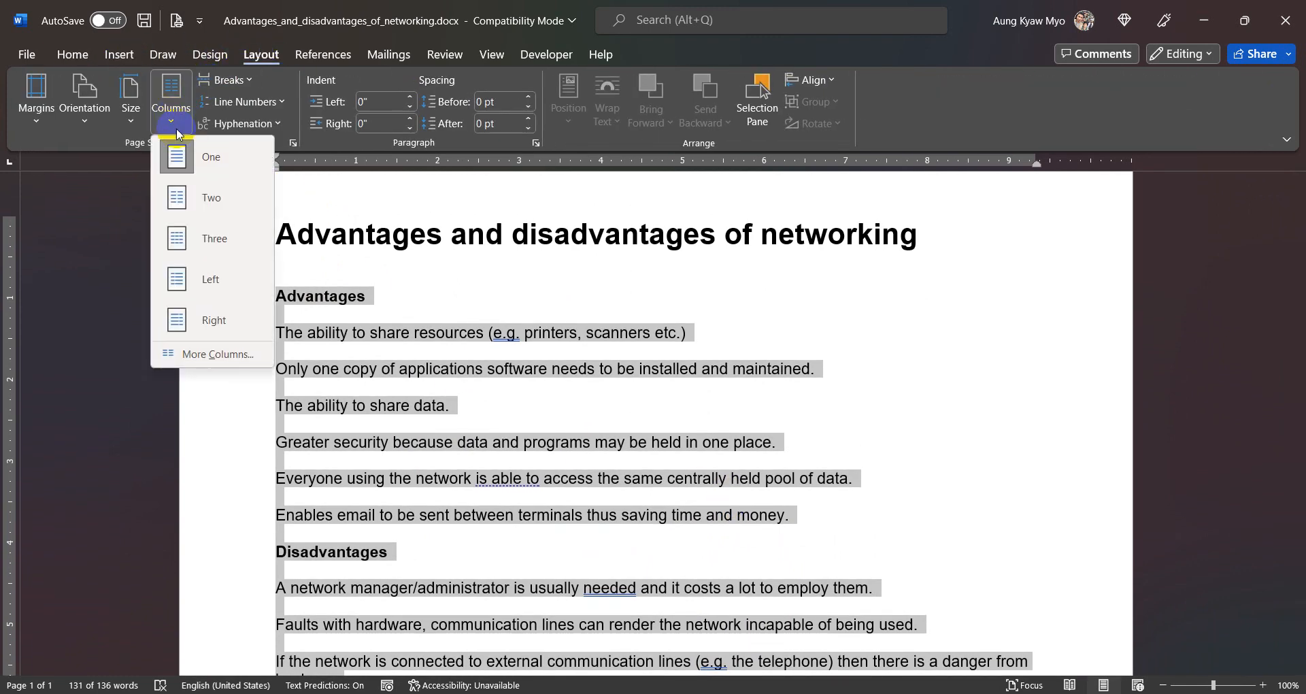
left_click(194, 199)
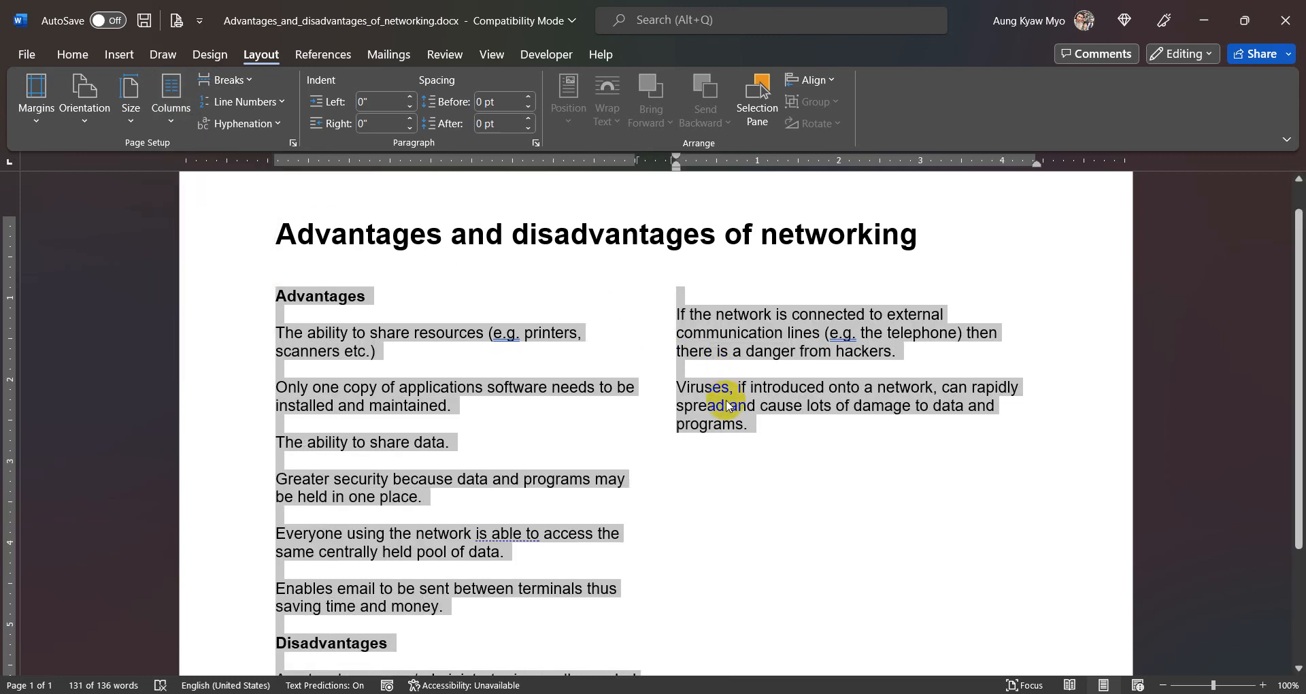
left_click(677, 416)
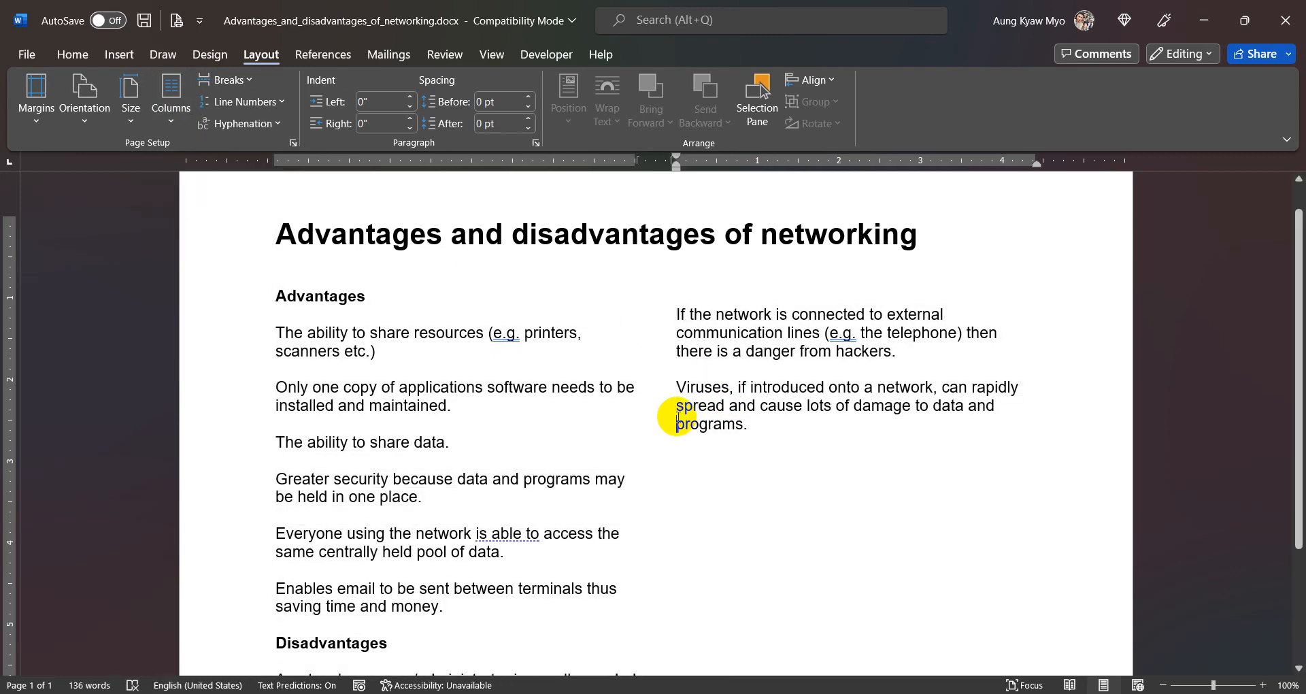
left_click(178, 112)
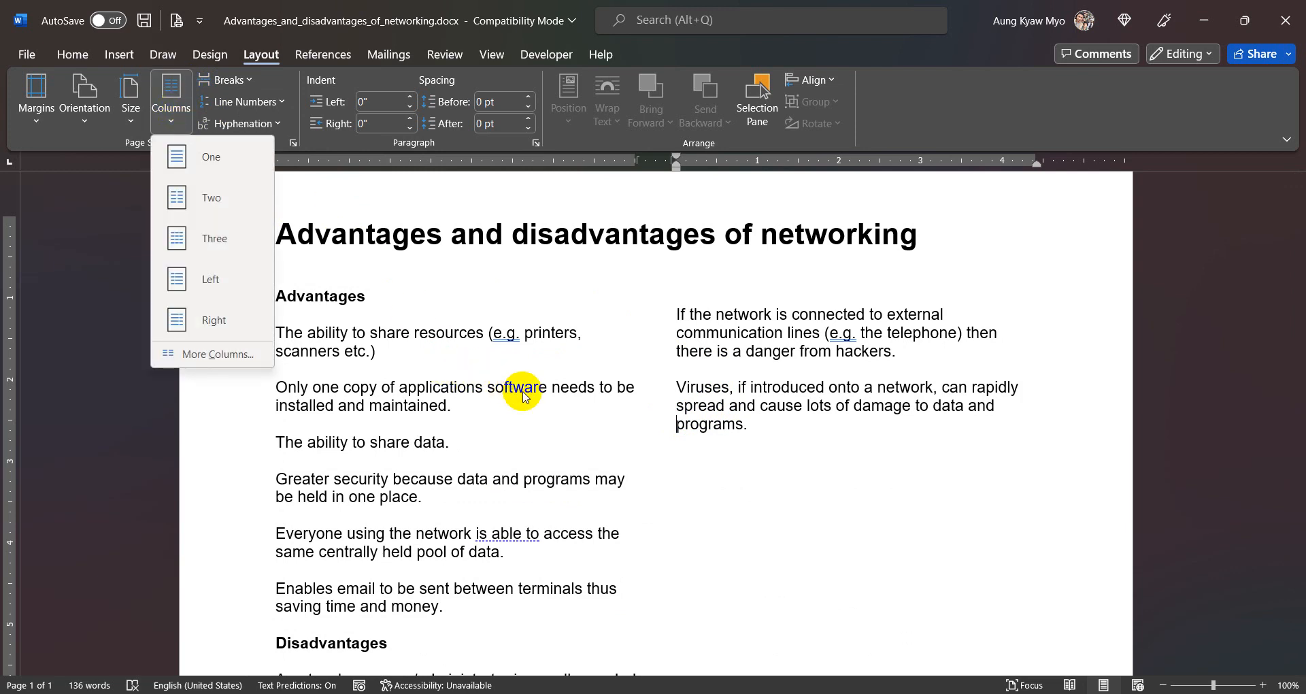
left_click(540, 416)
key("ctrl+z")
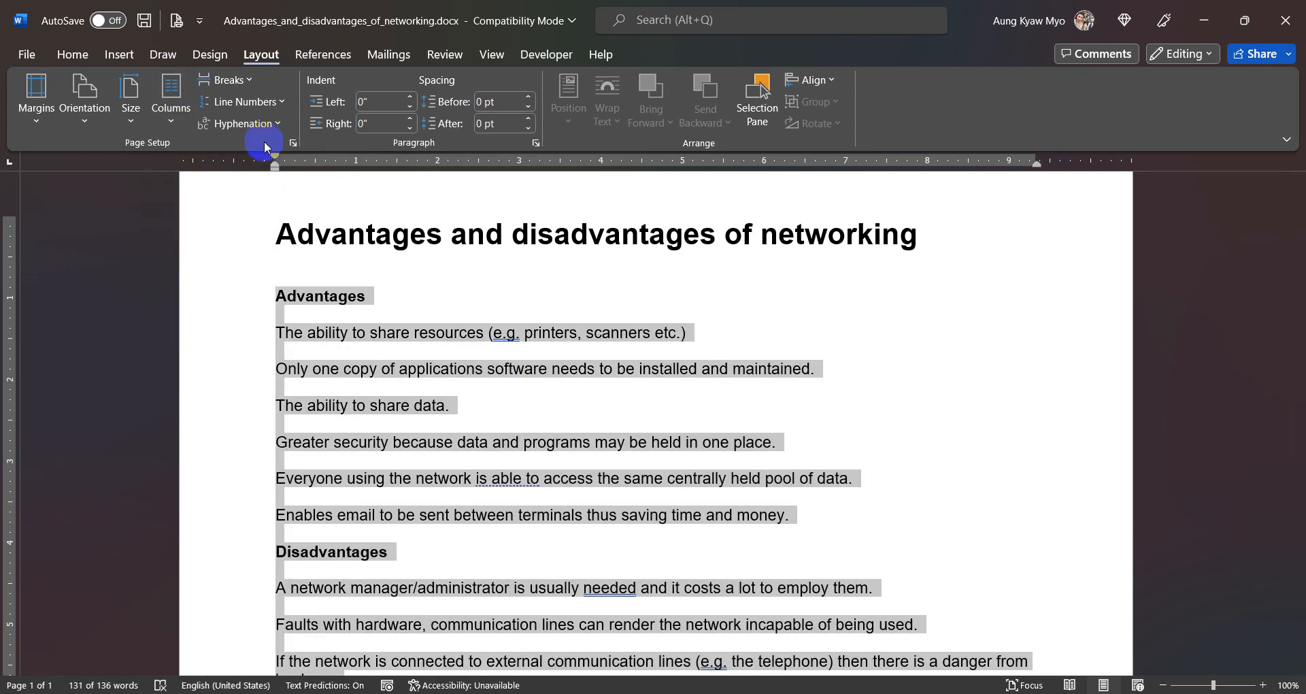
- Format the selected text as two equal-width columns with 1 cm spacing, applied to the selected text only
left_click(170, 115)
left_click(196, 359)
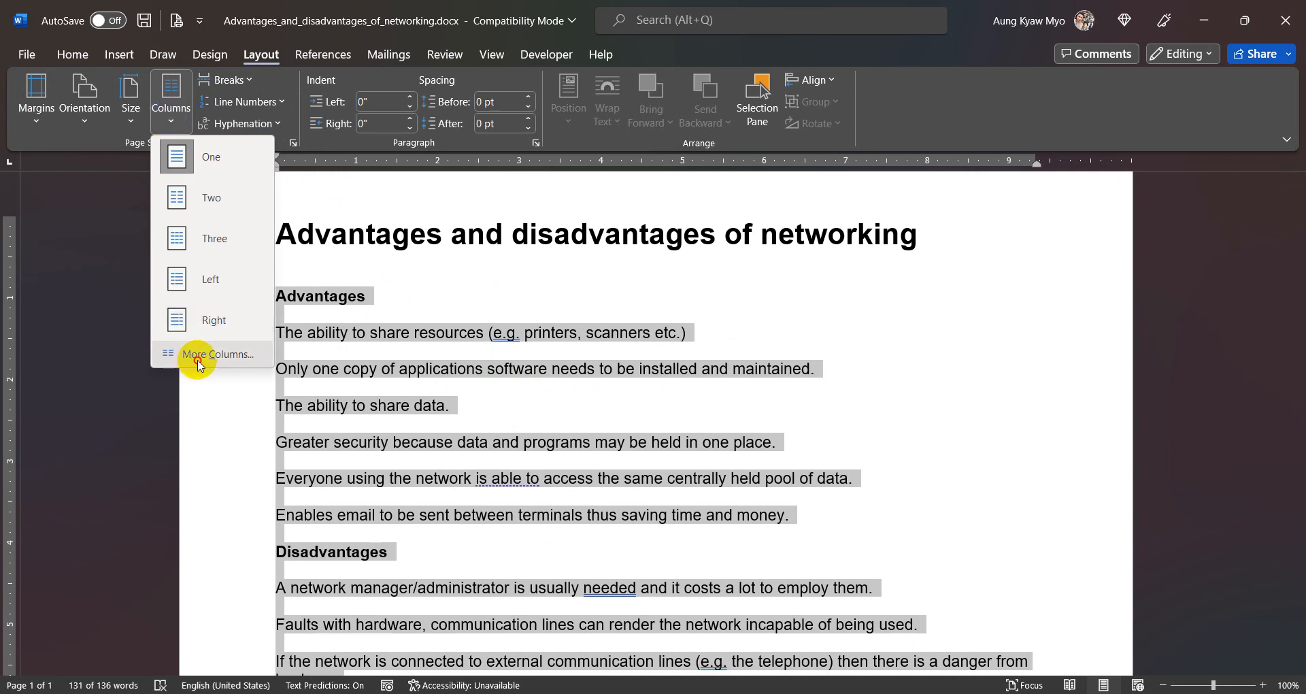
left_click(580, 253)
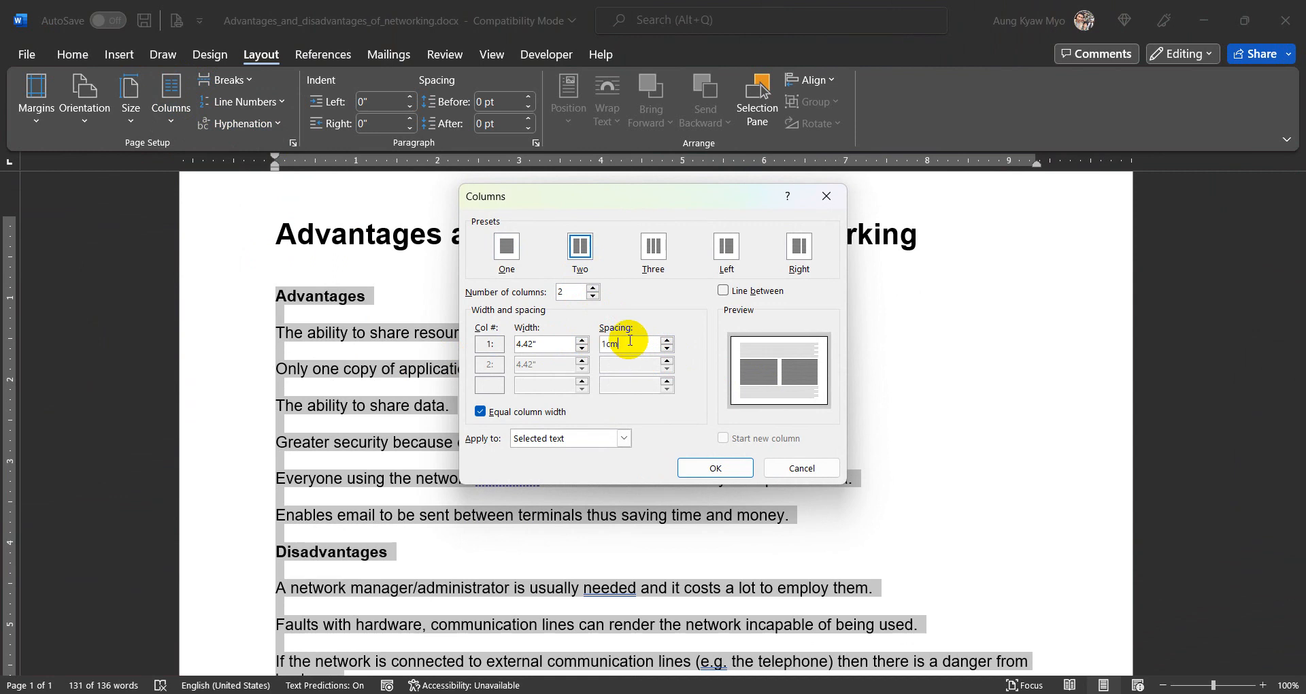
left_click(564, 445)
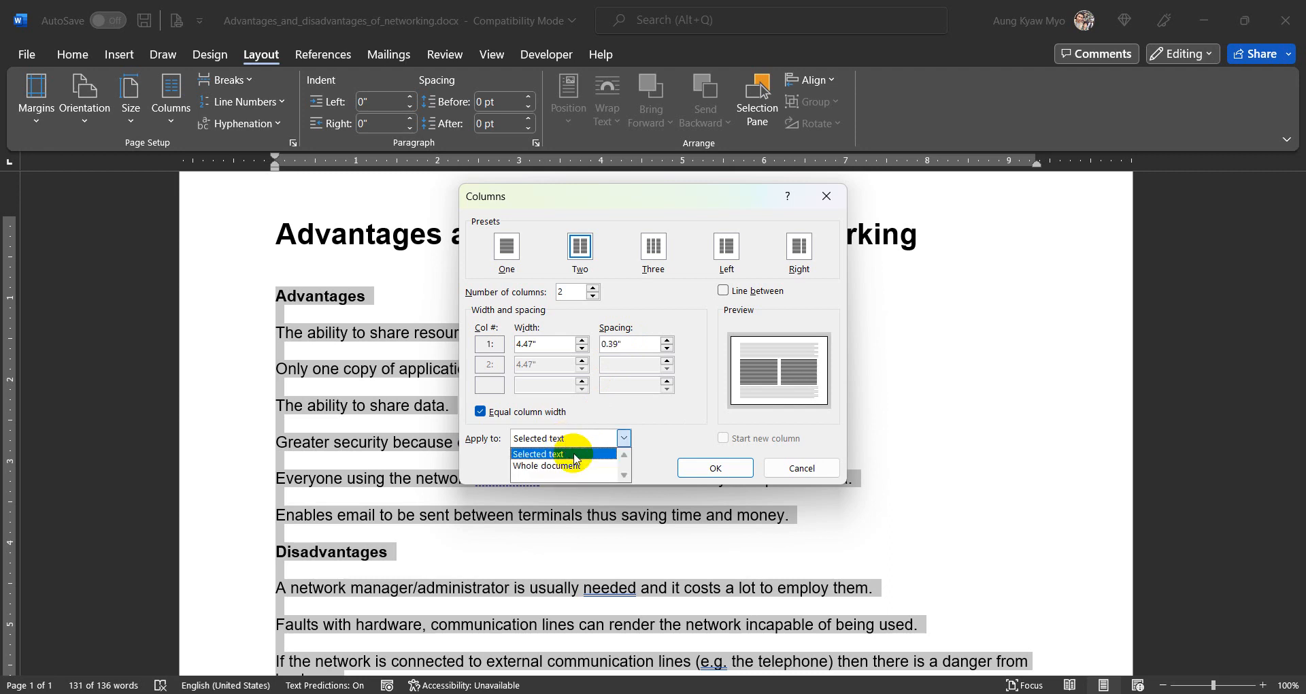
left_click(574, 456)
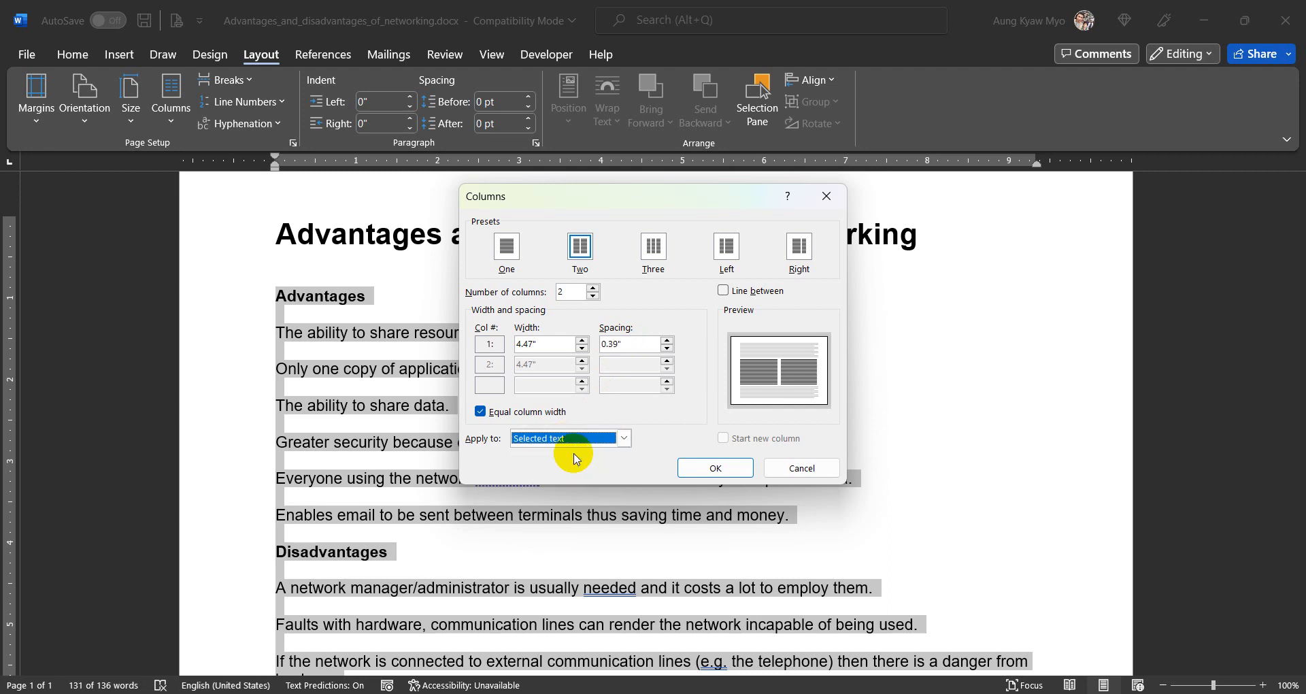
left_click(701, 469)
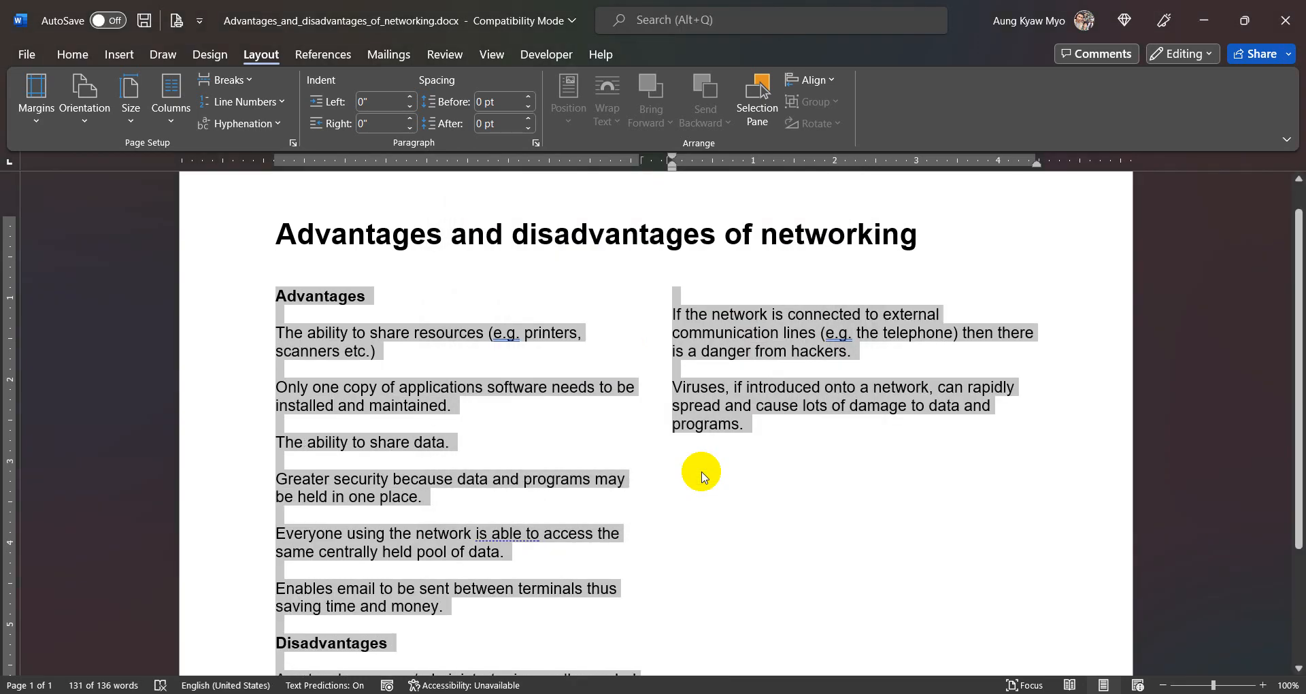
left_click(618, 479)
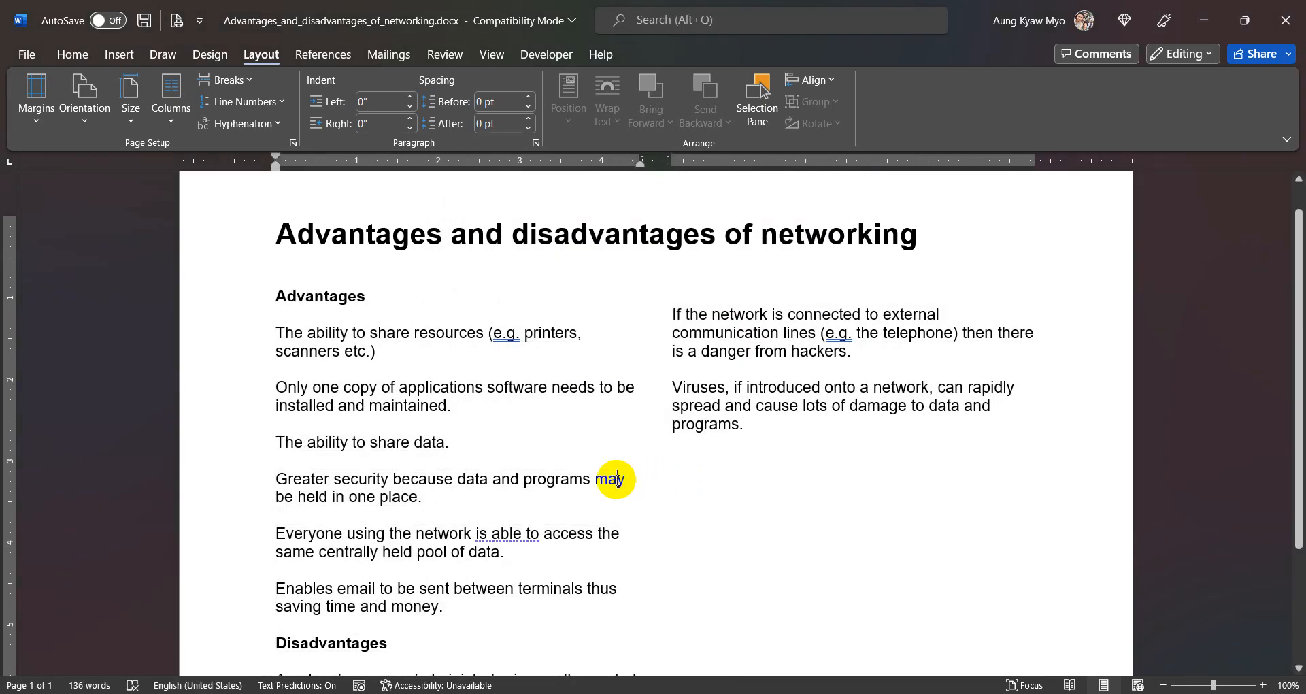
- Insert a column break before the "Disadvantages" heading so its section starts in the second column
scroll(618, 481, "down", 3)
scroll(618, 480, "up", 2)
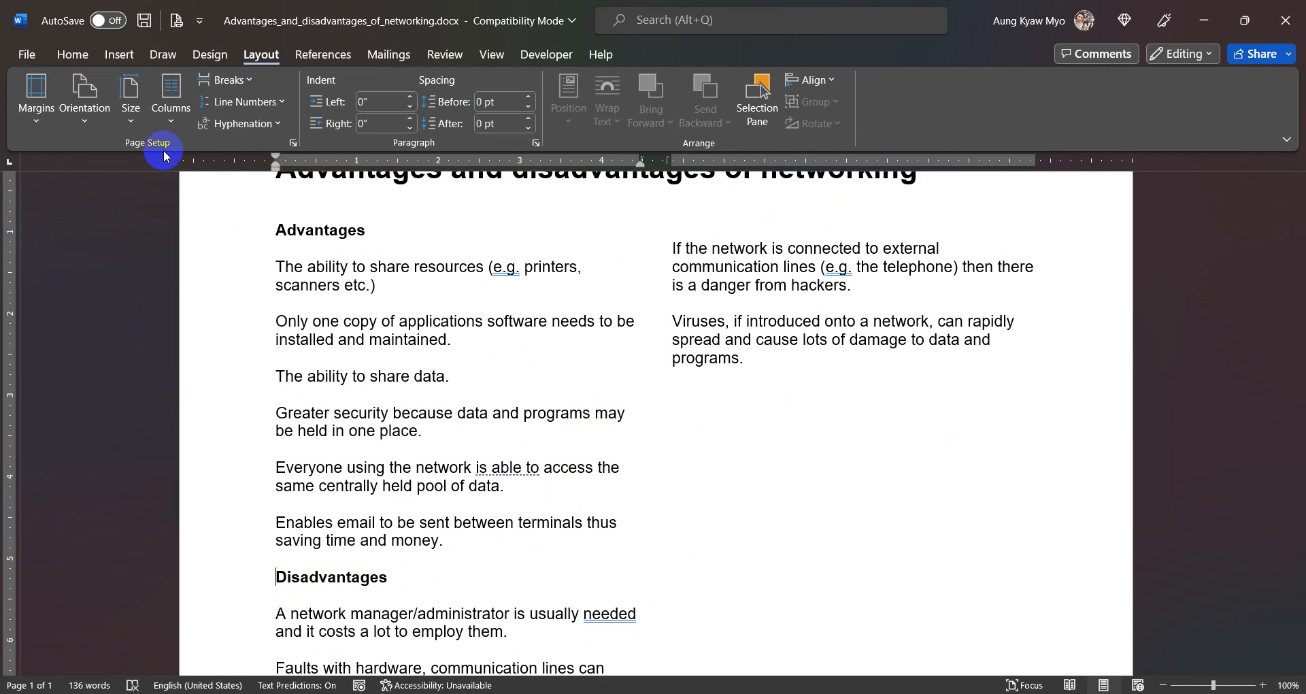
left_click(243, 81)
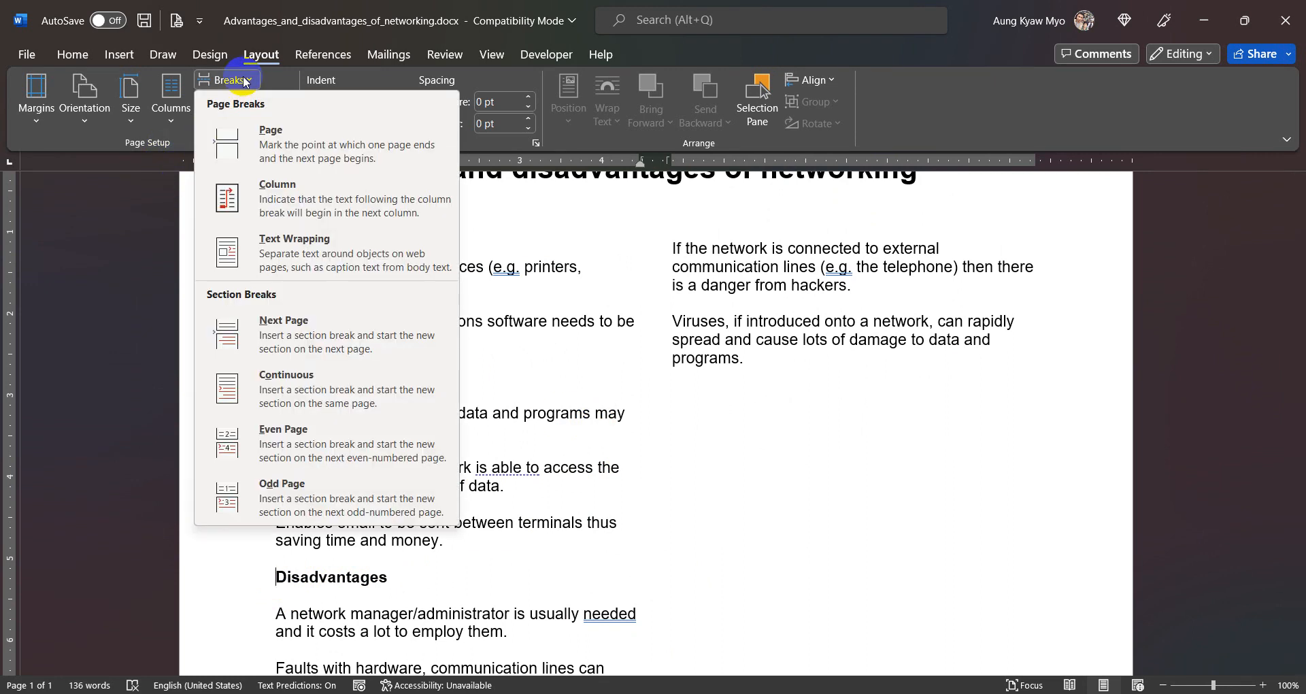
left_click(328, 207)
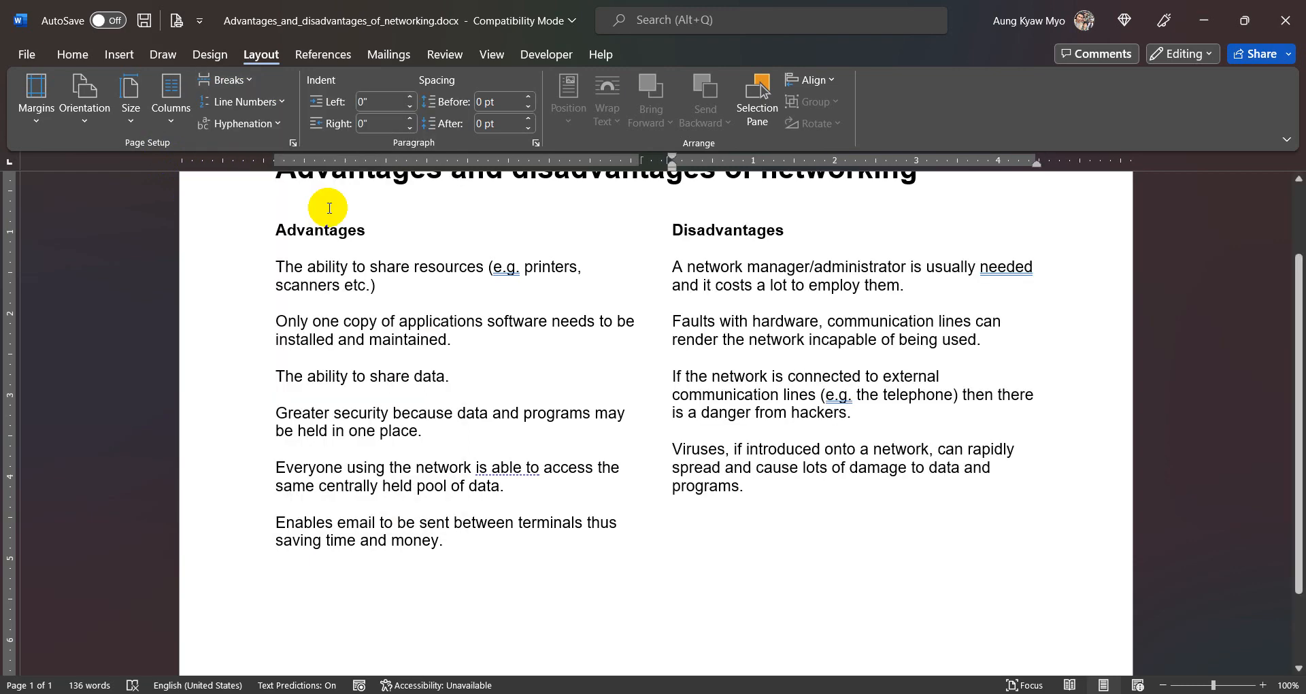
scroll(622, 415, "up", 2)
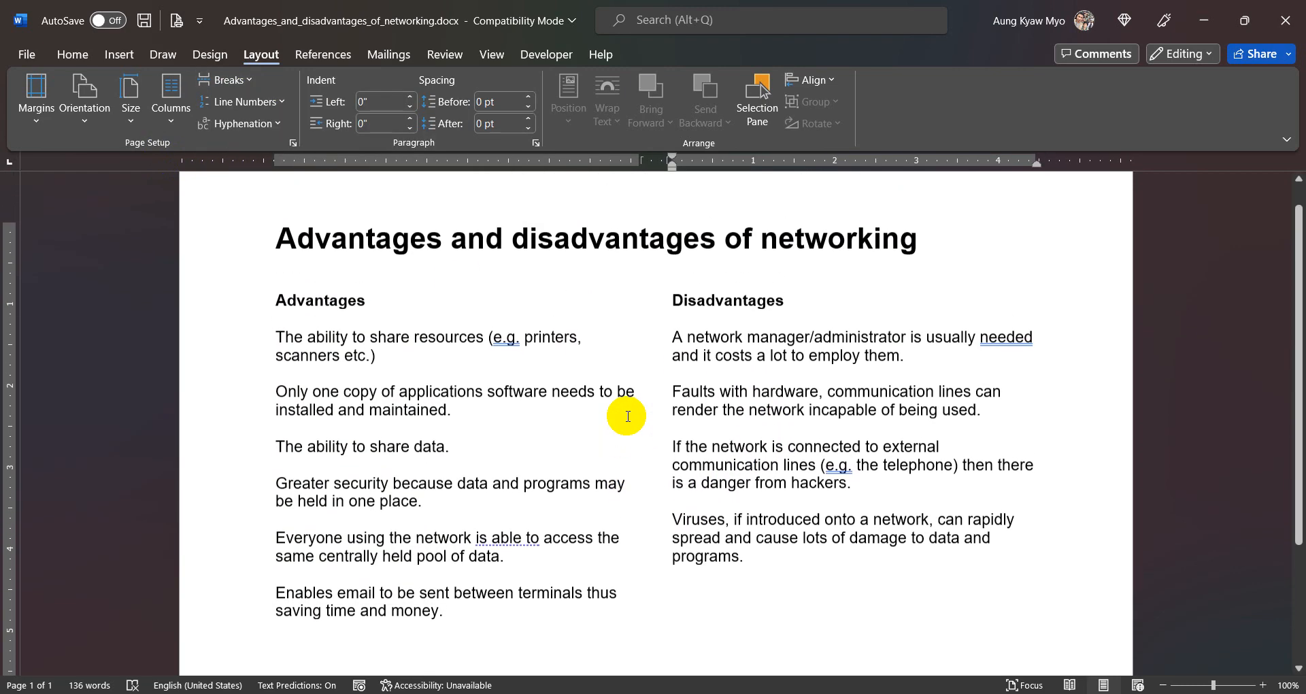
scroll(627, 417, "down", 5)
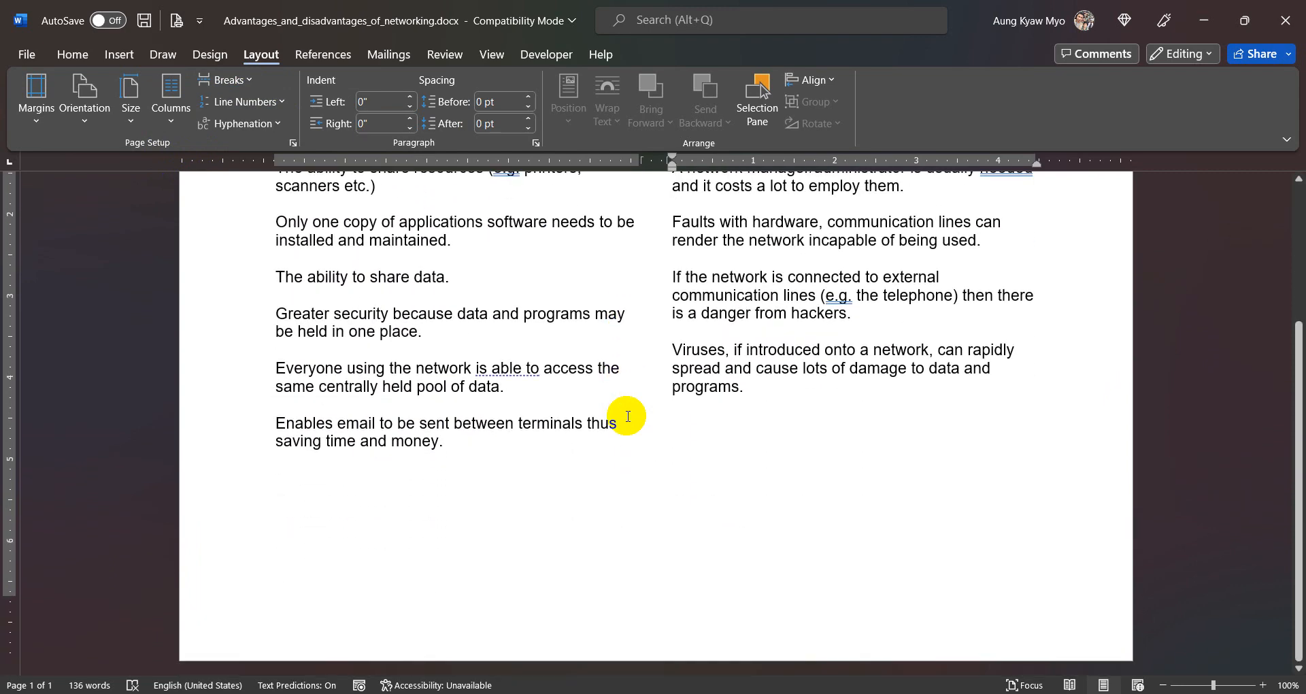
scroll(627, 417, "up", 5)
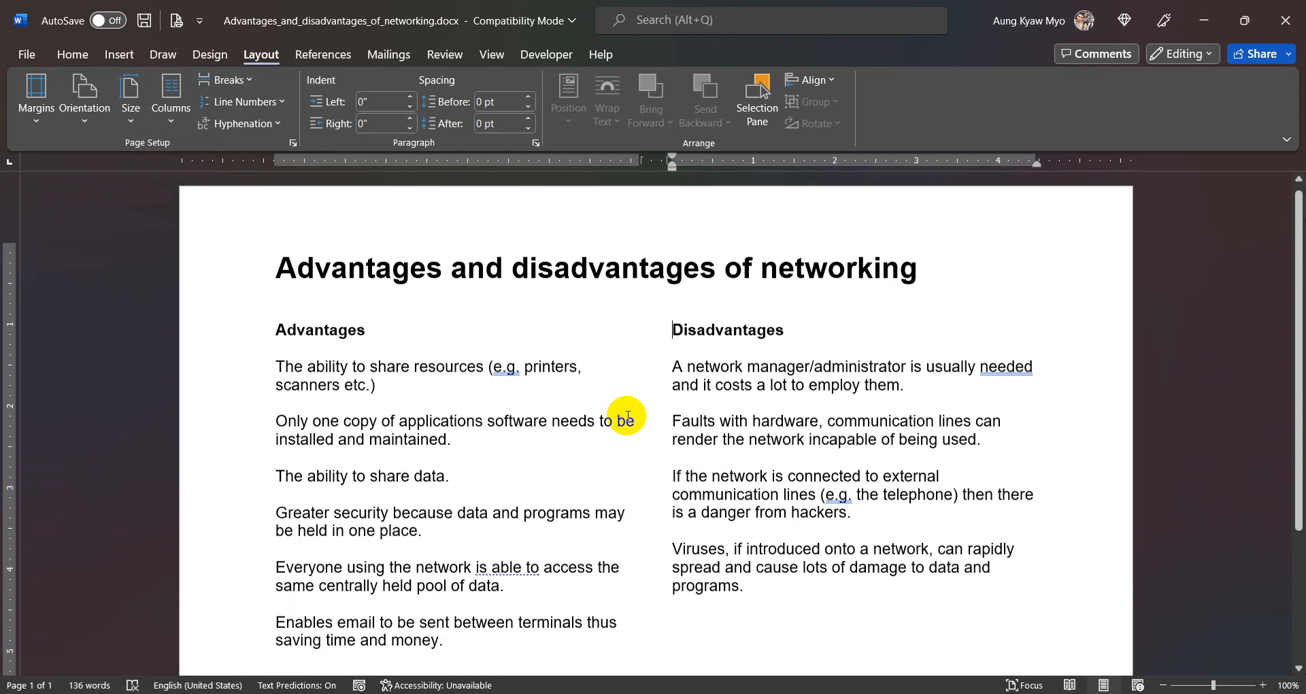
left_click(529, 447)
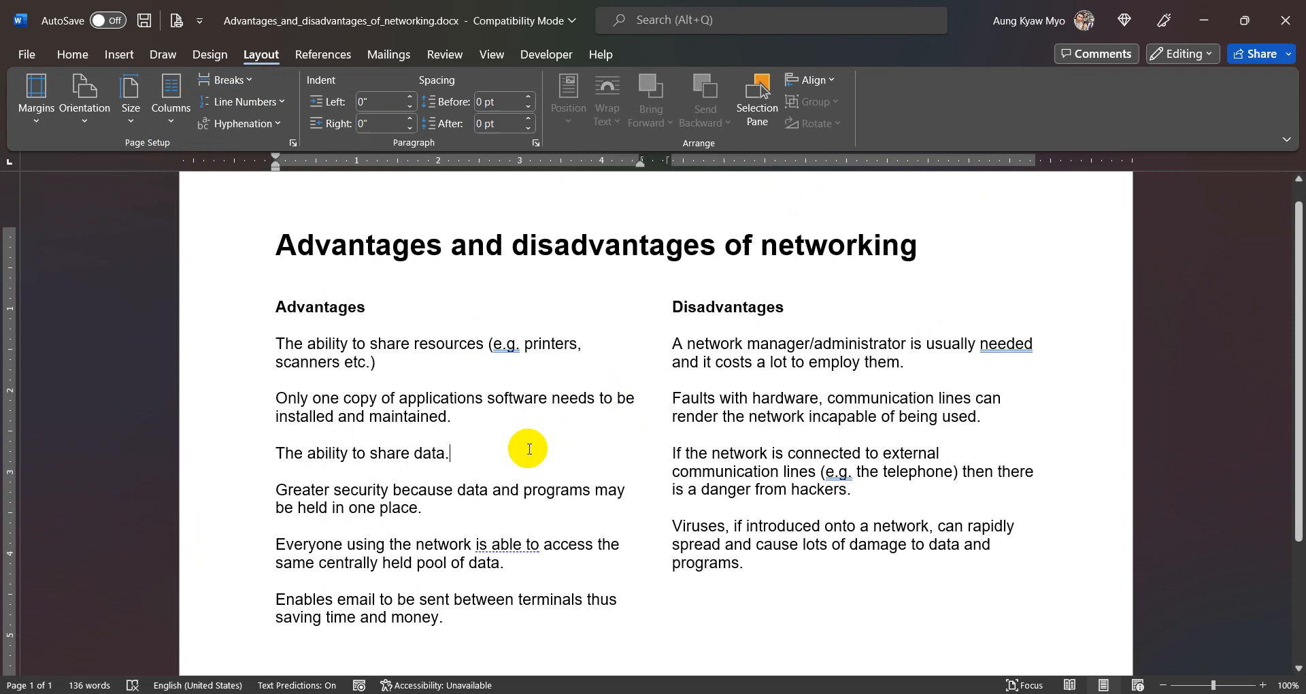
scroll(529, 449, "up", 1)
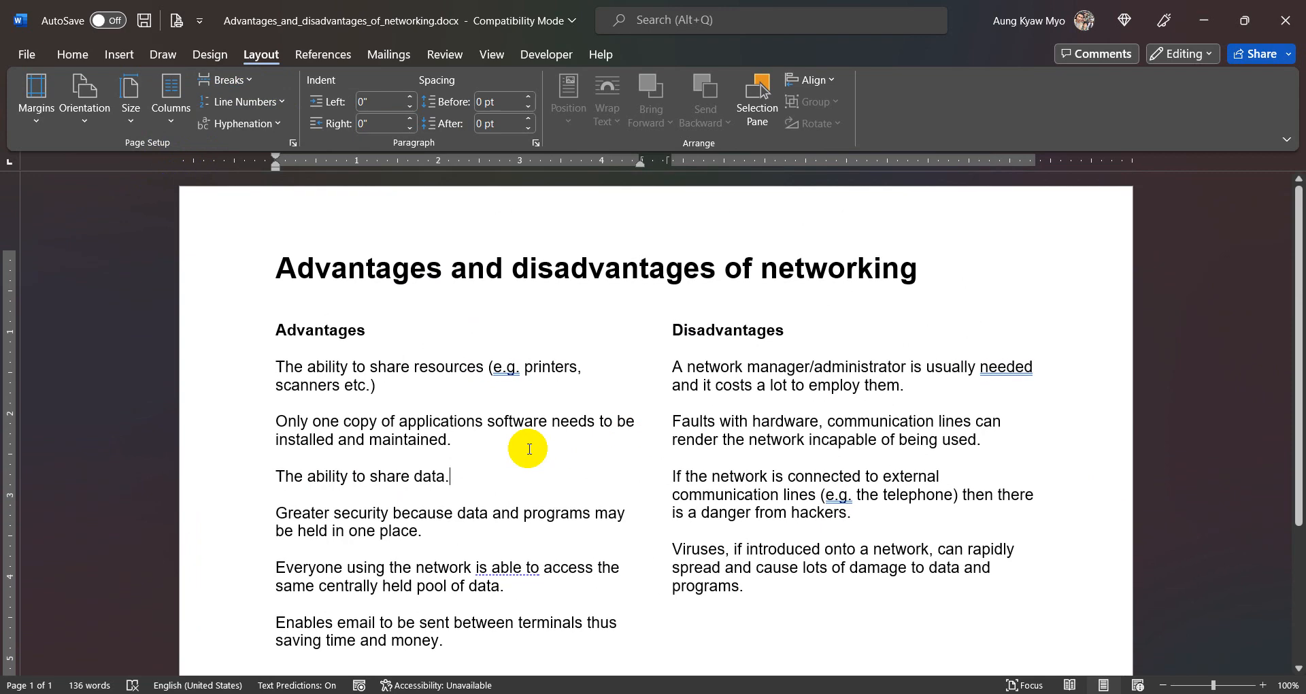
double_click(559, 219)
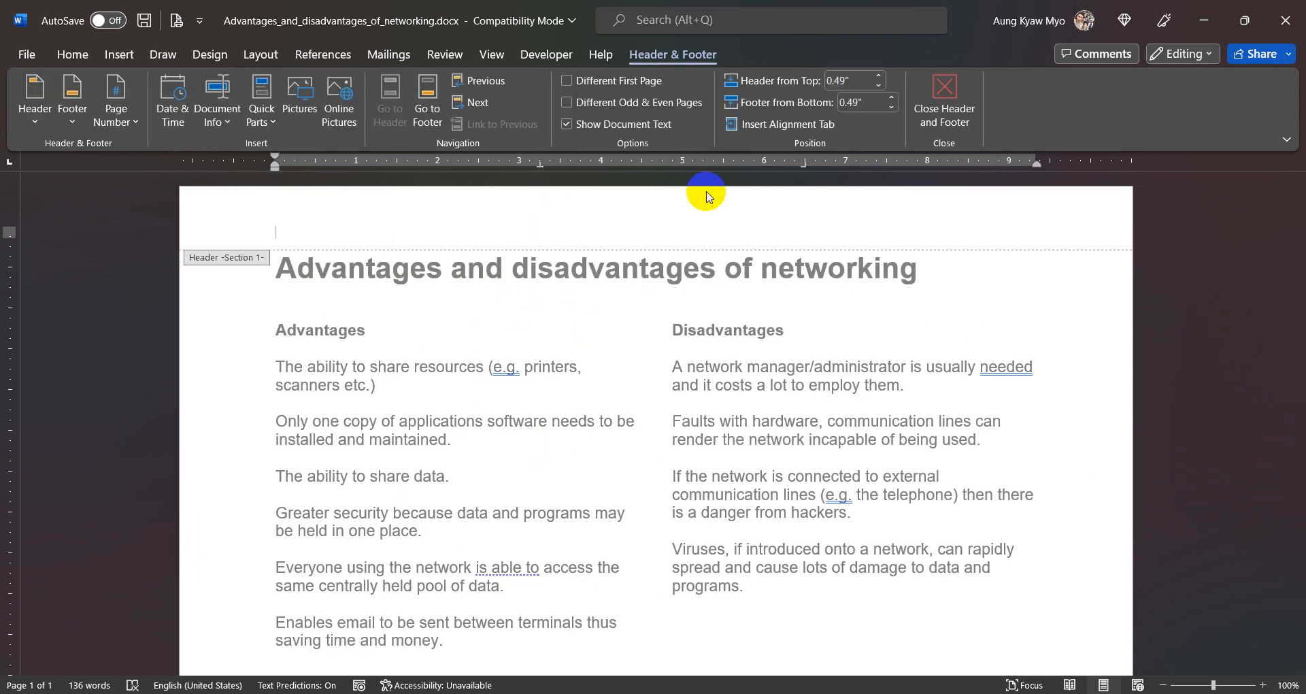
left_click(945, 89)
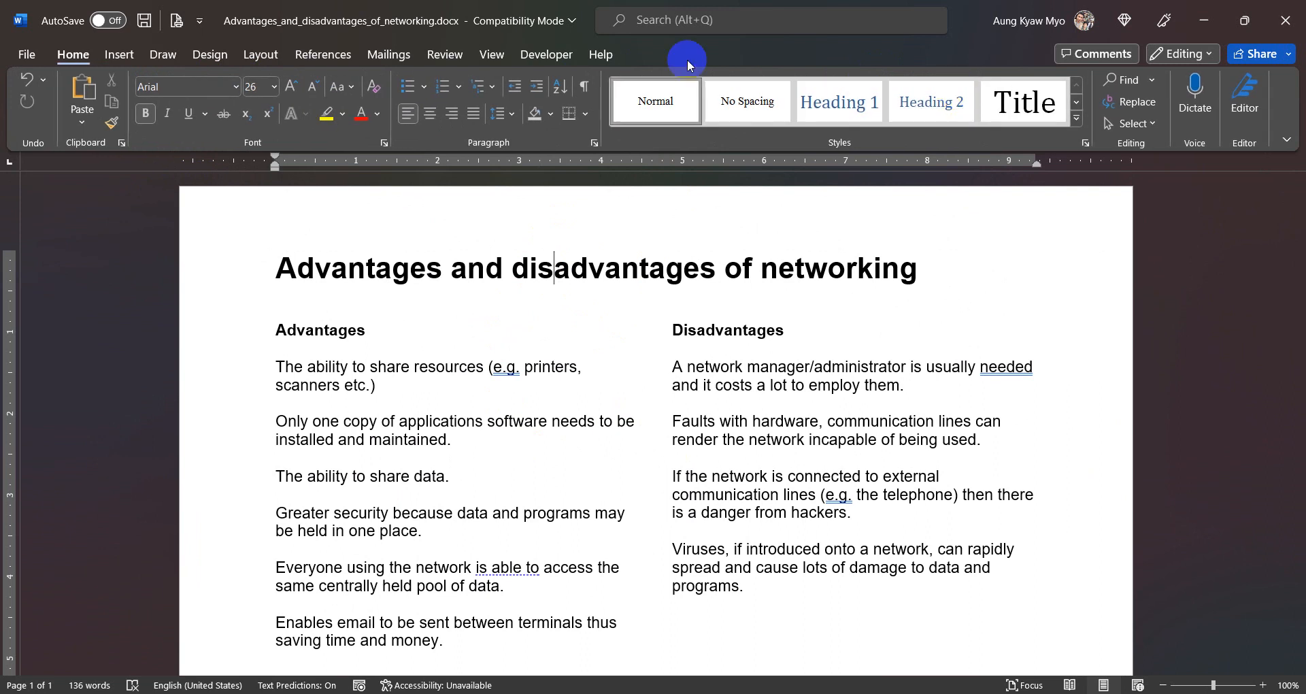
- Insert a header using the built-in Blank style
left_click(119, 54)
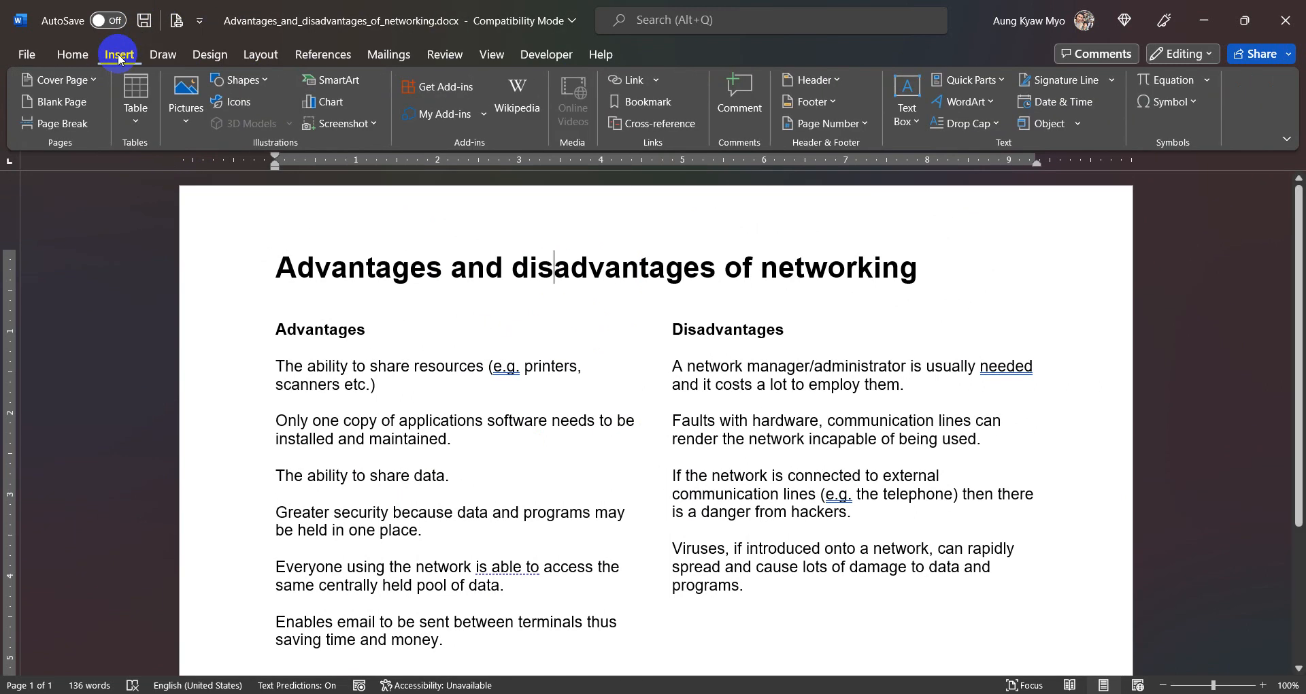
left_click(828, 81)
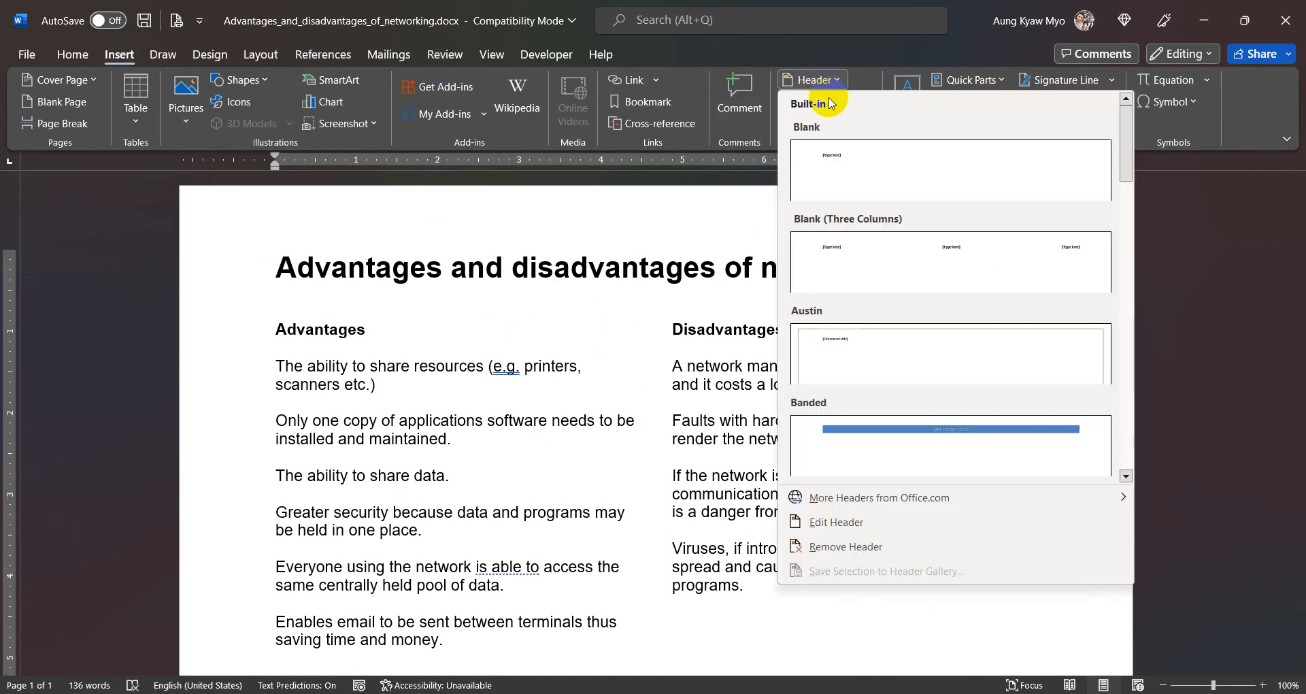
left_click(869, 177)
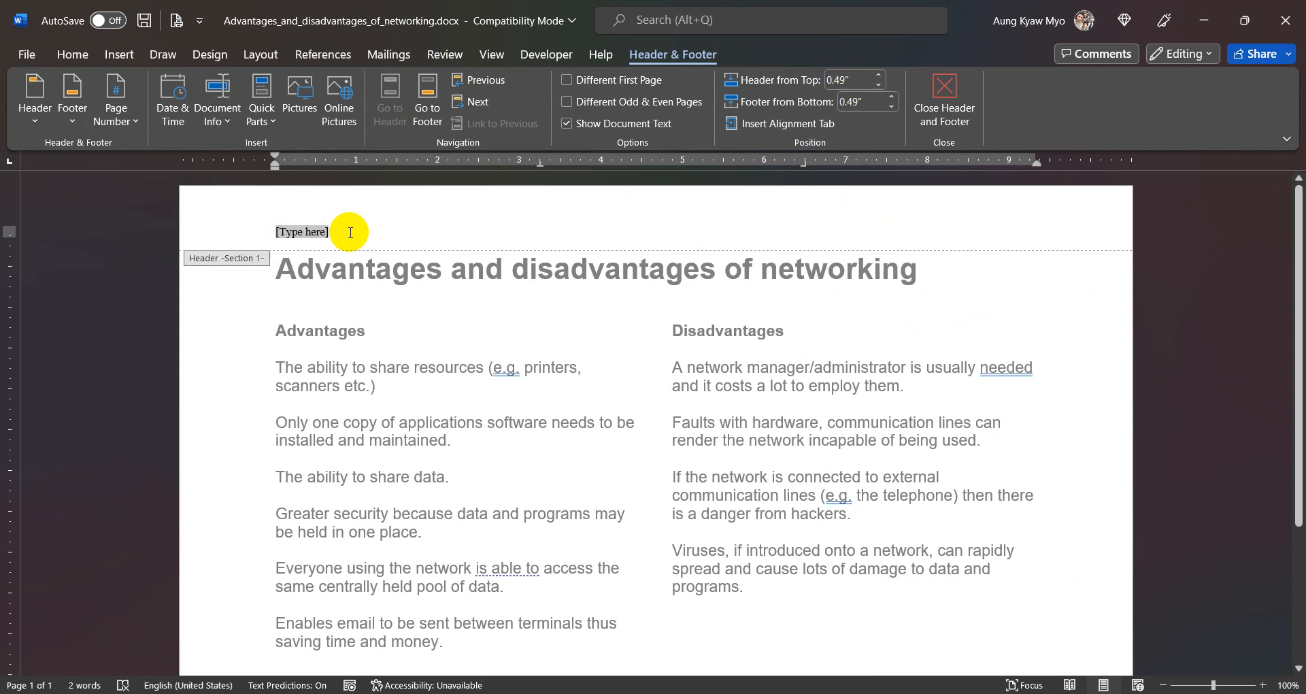
- Fill the header placeholder with the person's name and the two identification numbers, separated by commas
type("Robin,")
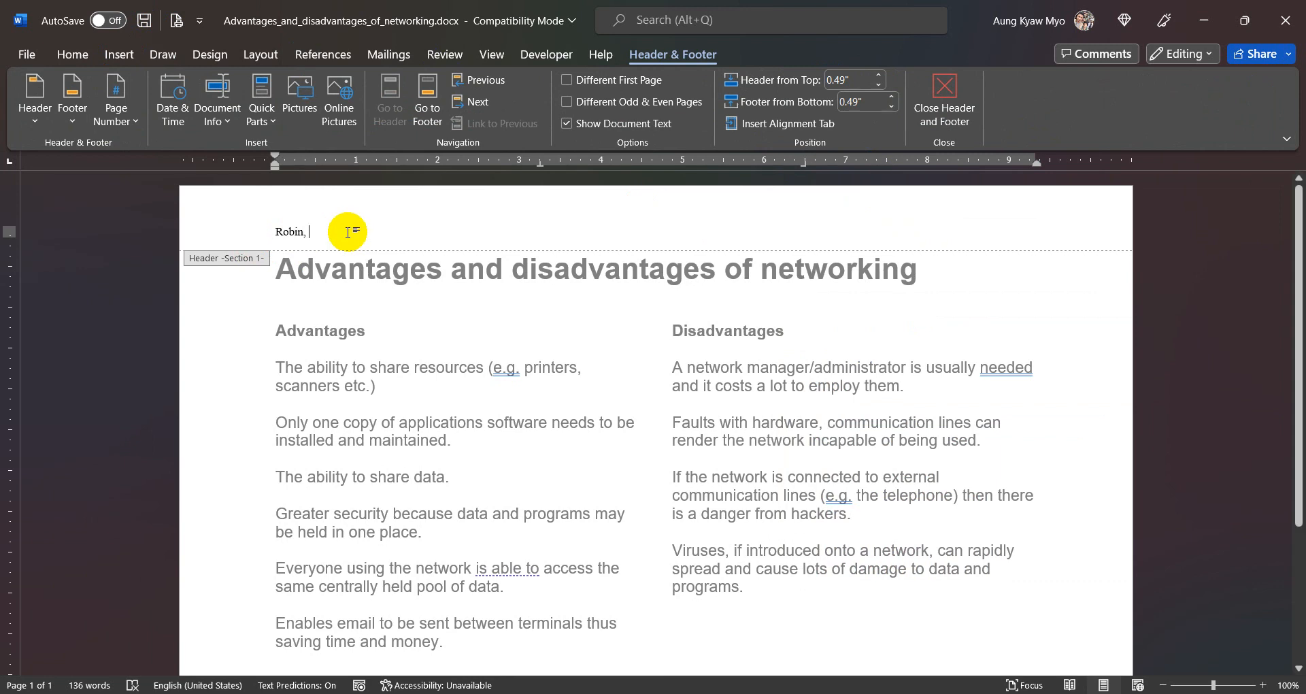
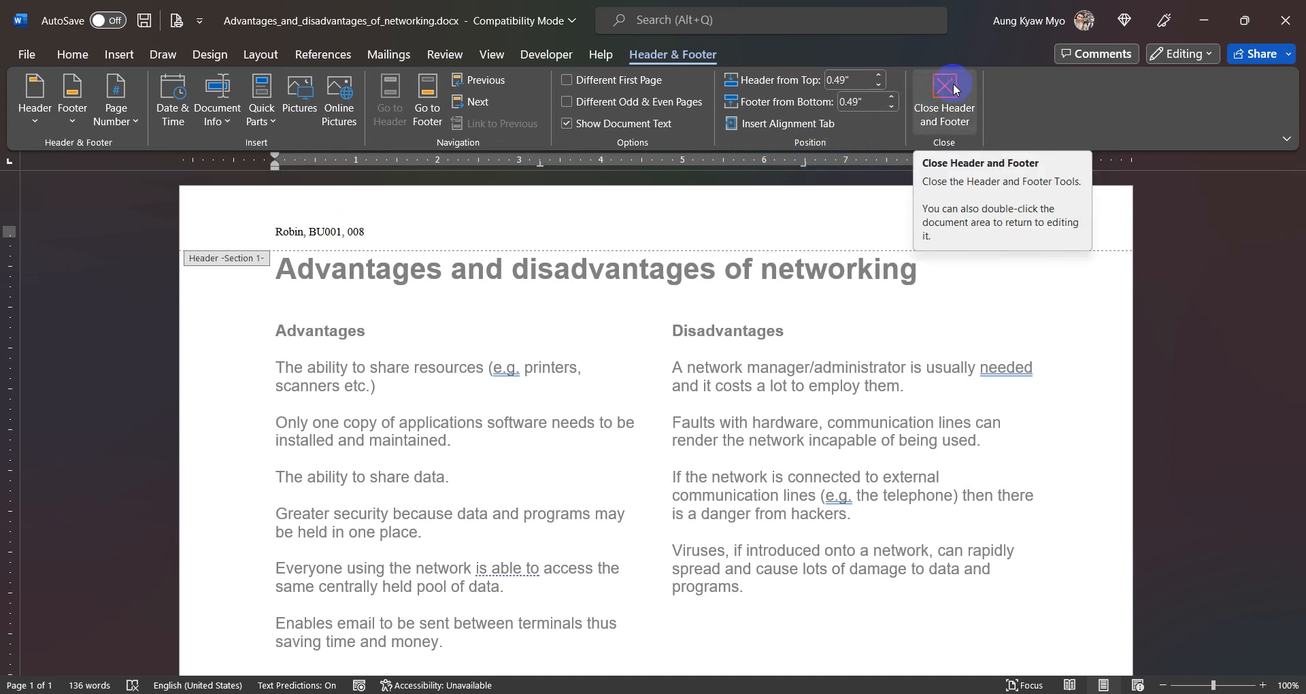
- Insert a FileName field with the path added to the filename at the start of the page footer
scroll(510, 354, "down", 5)
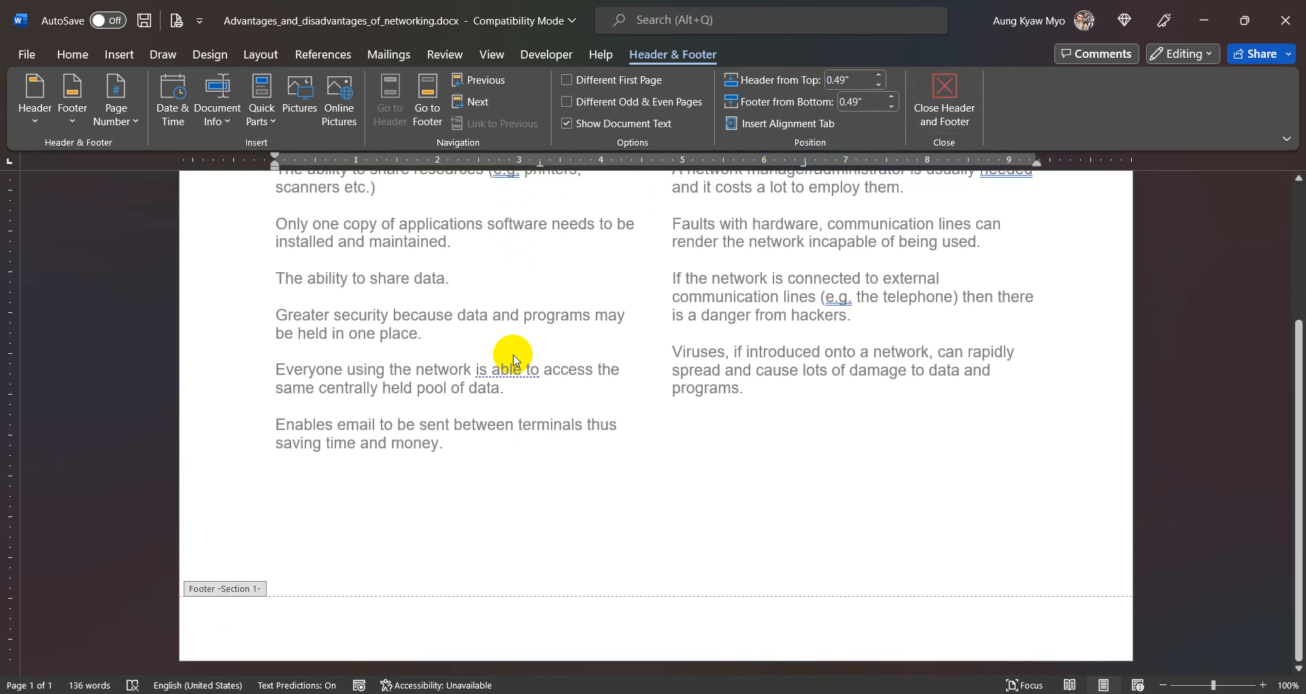
left_click(305, 628)
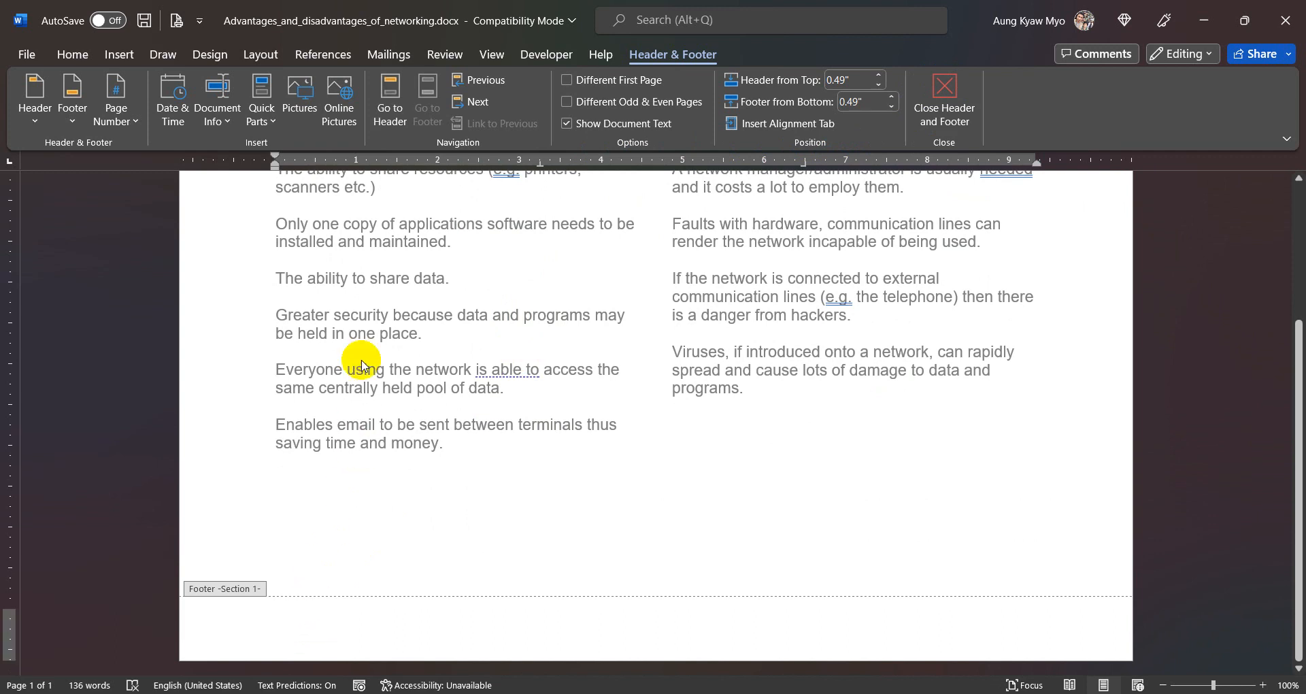
left_click(265, 118)
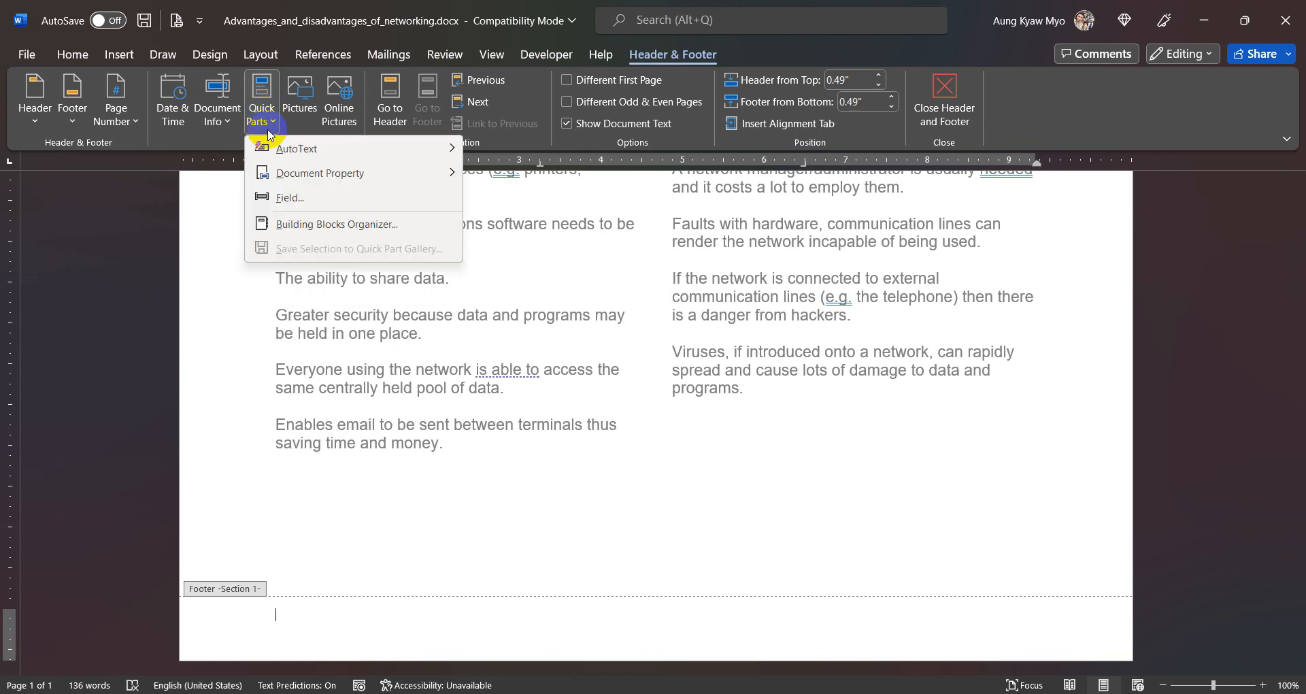
left_click(266, 113)
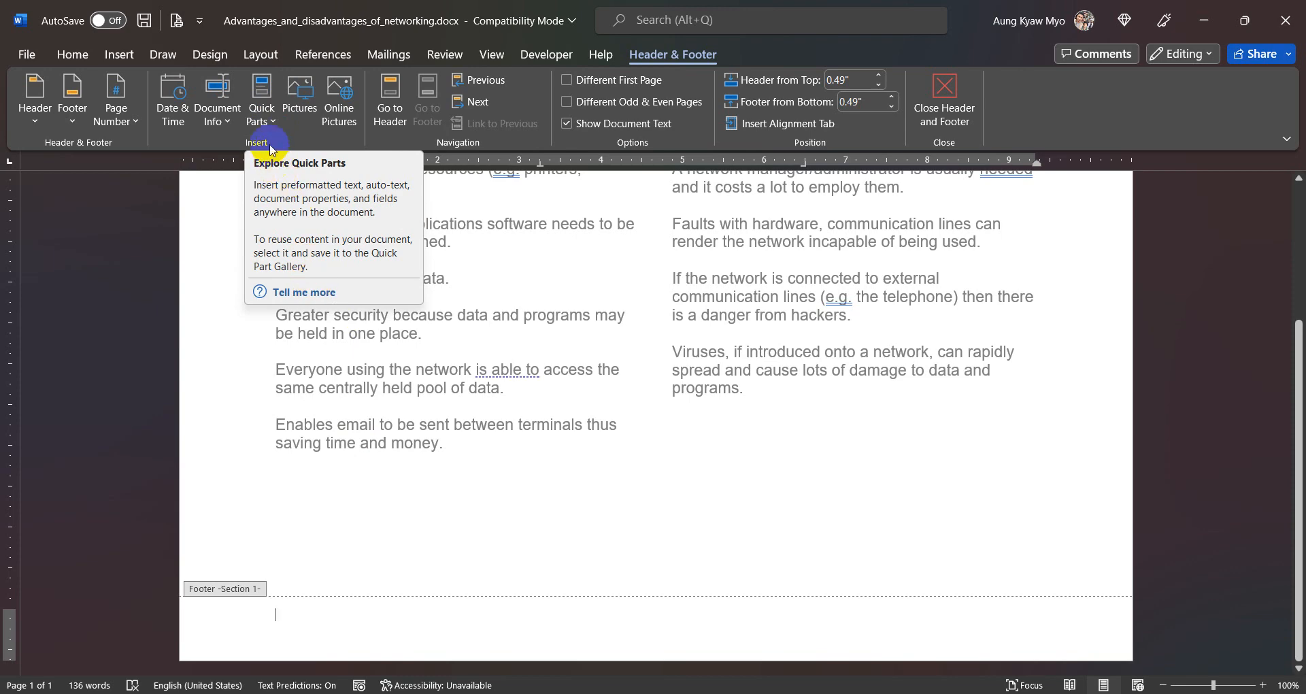
left_click(264, 123)
left_click(286, 198)
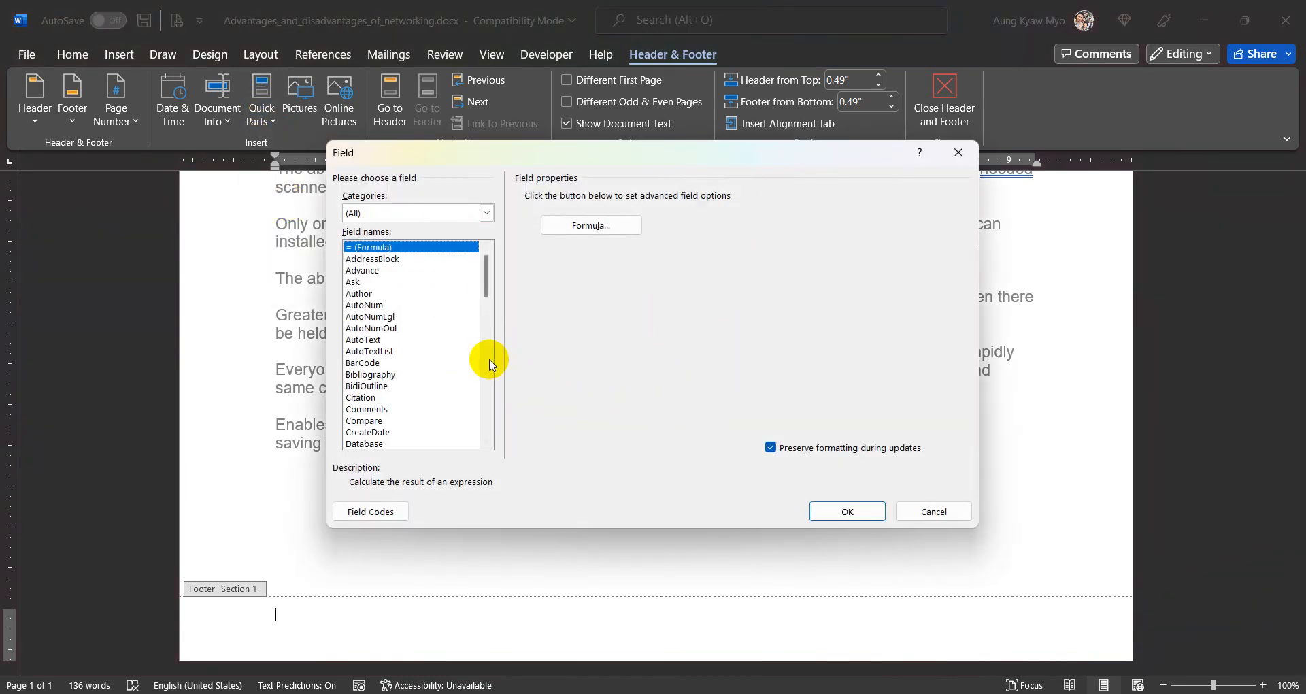
left_click(383, 386)
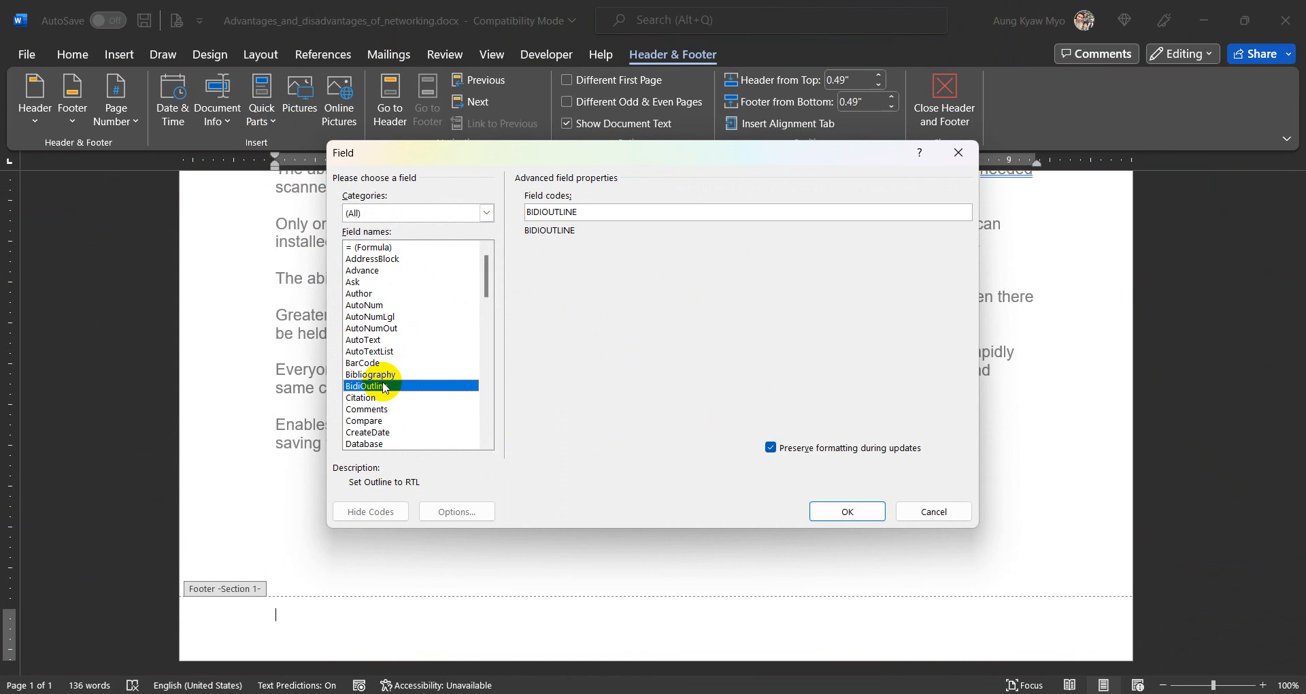
key("f")
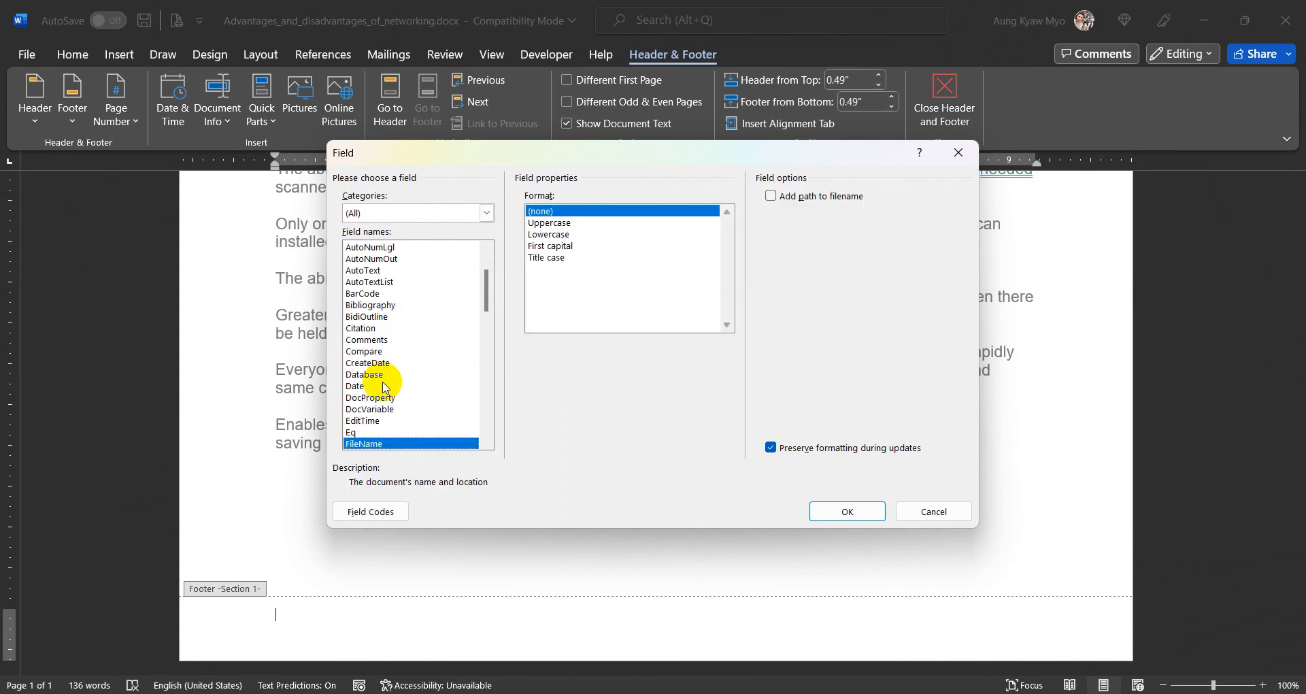
left_click_drag(487, 299, 487, 316)
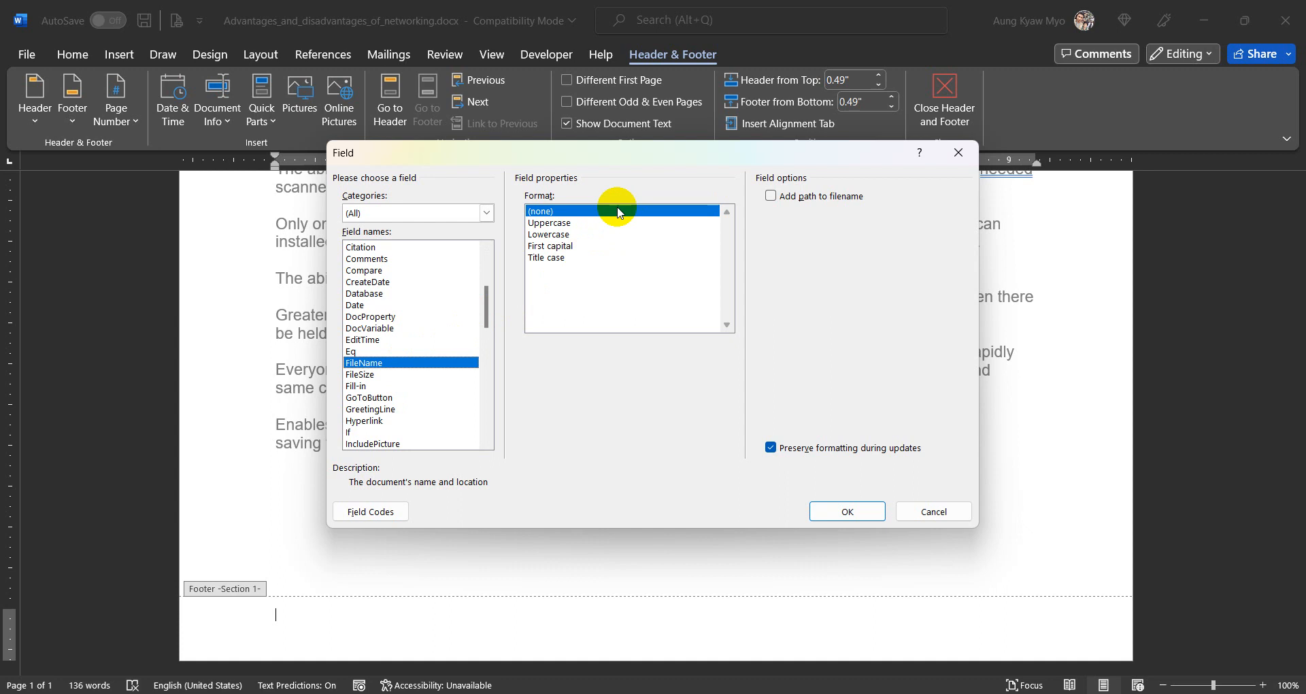
left_click(799, 201)
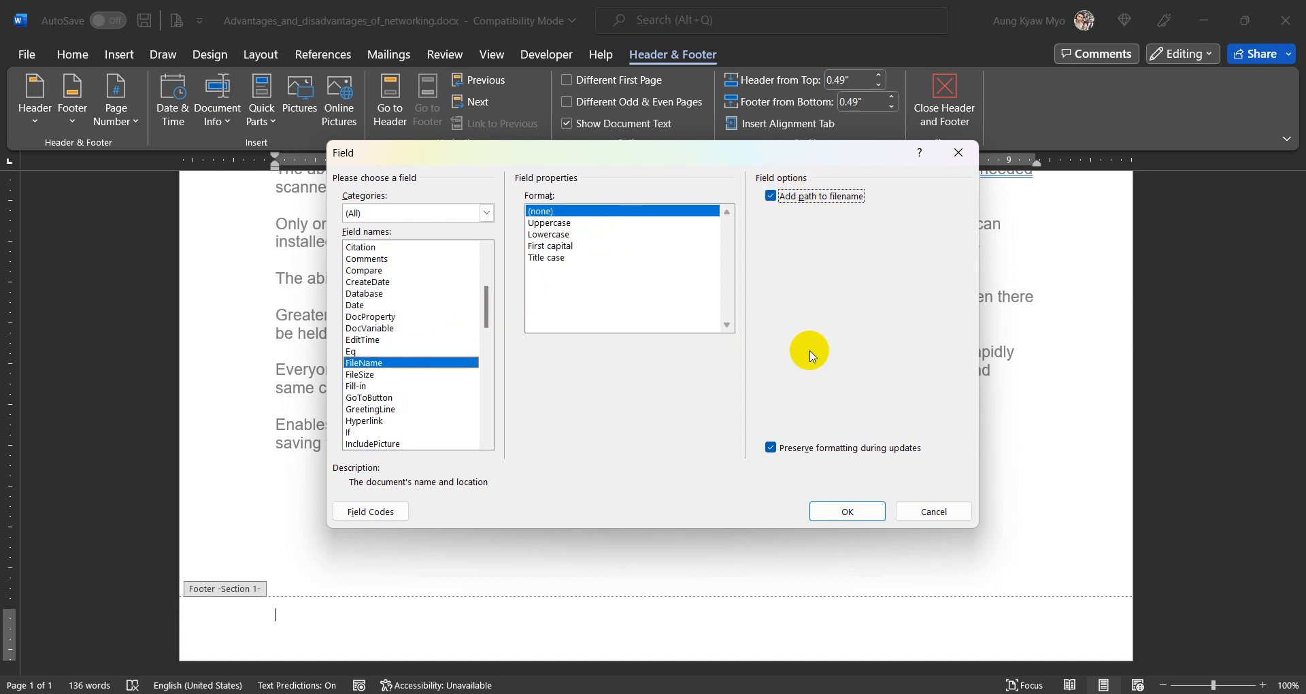
left_click(837, 520)
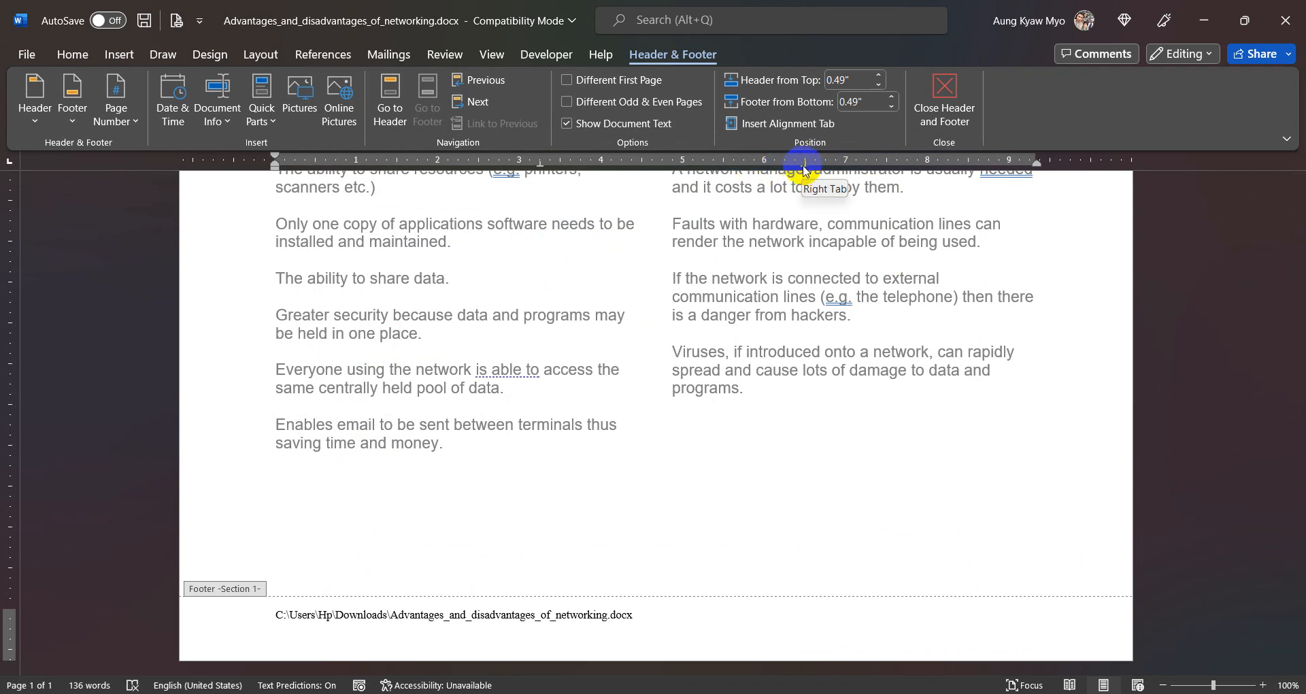
- Remove the existing right and centre tab stops from the footer paragraph
left_click_drag(805, 170, 786, 263)
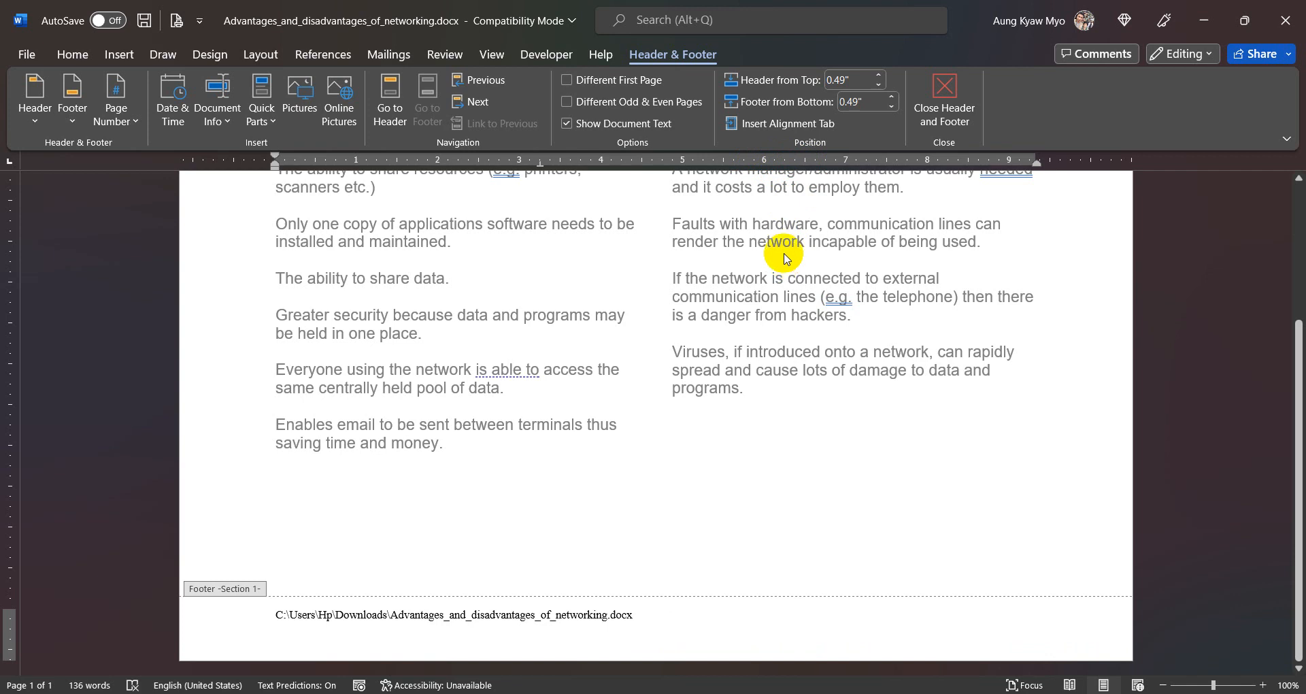
left_click_drag(540, 166, 578, 303)
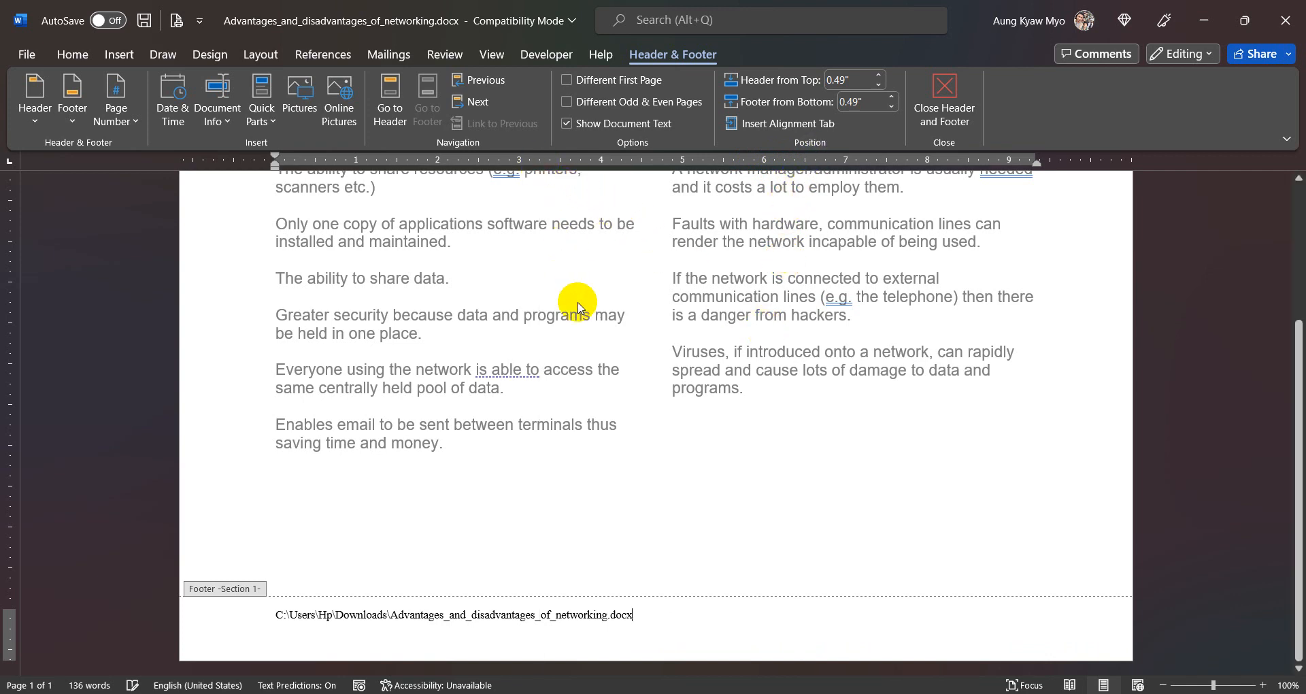
- Hide the ruler and show it again
left_click(491, 54)
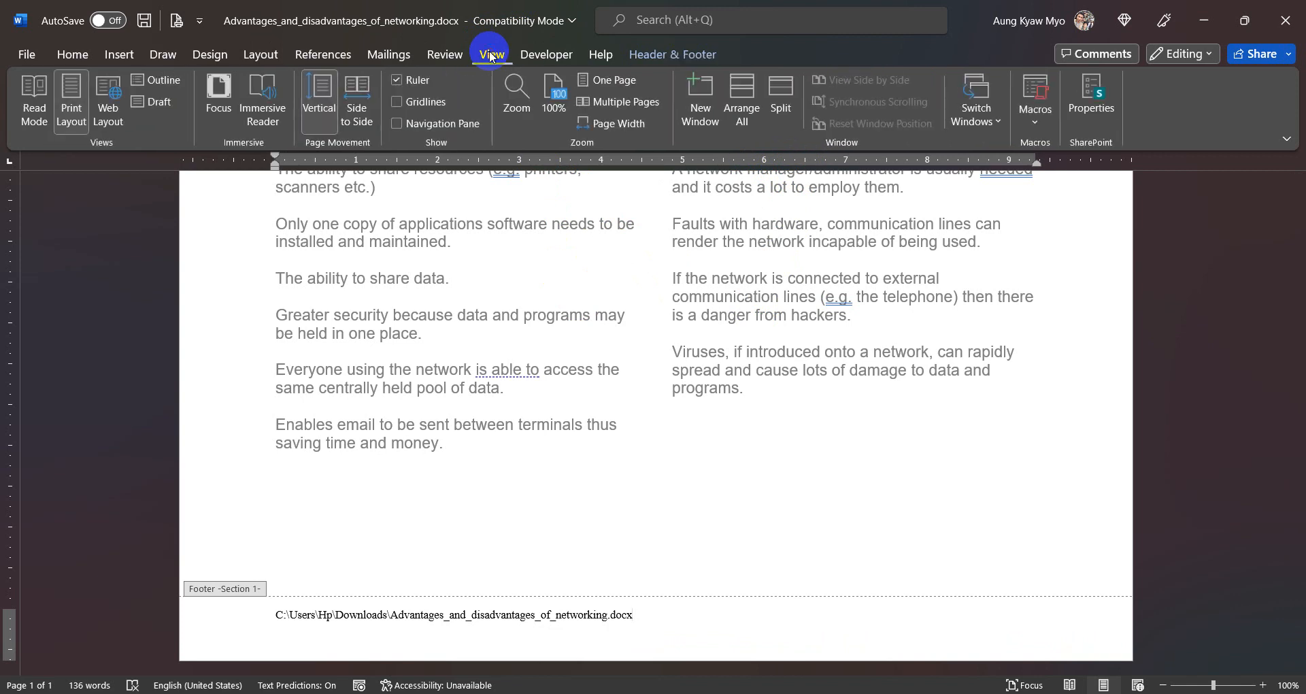
left_click(409, 81)
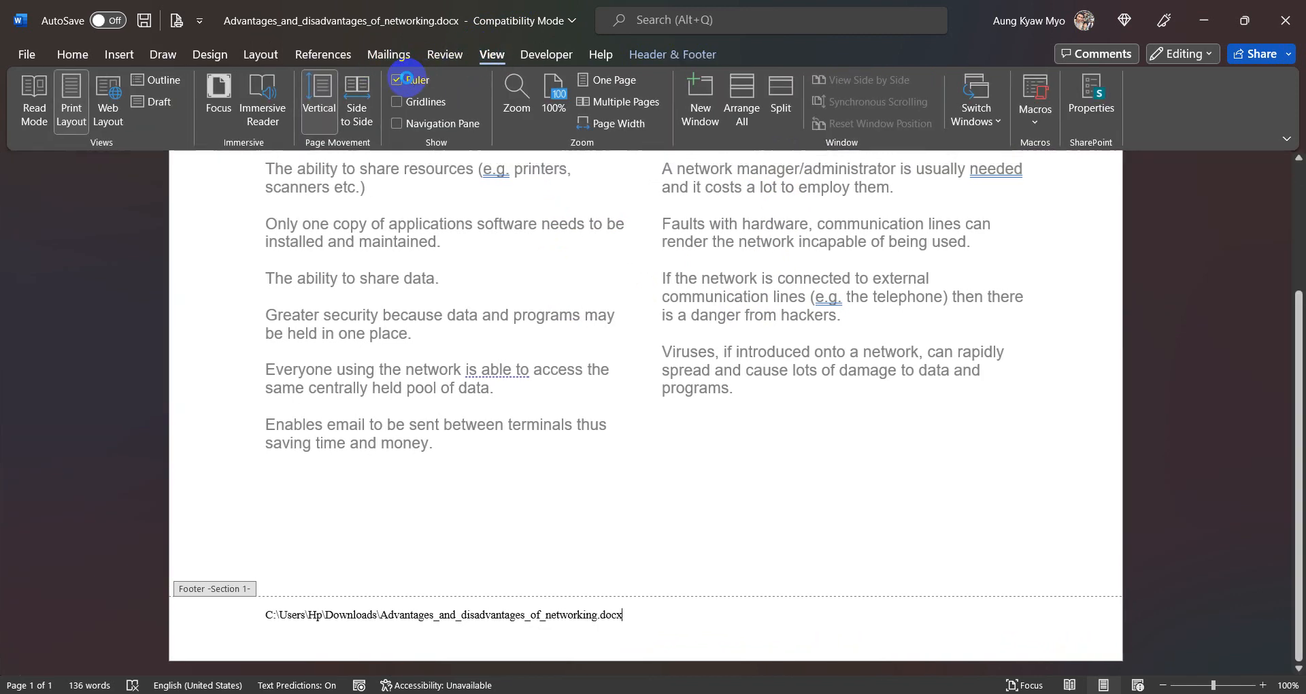
left_click(409, 81)
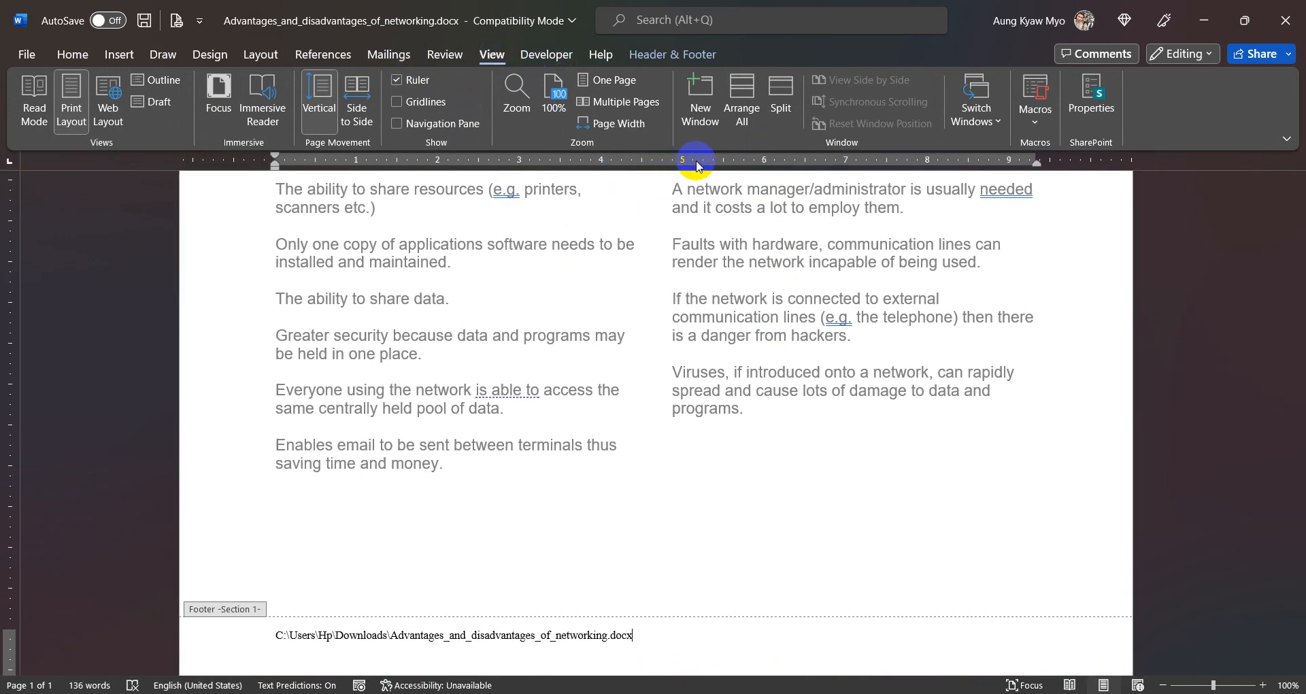
- Set a right-aligned tab stop for the footer paragraph and align it with the right page margin
left_click(9, 165)
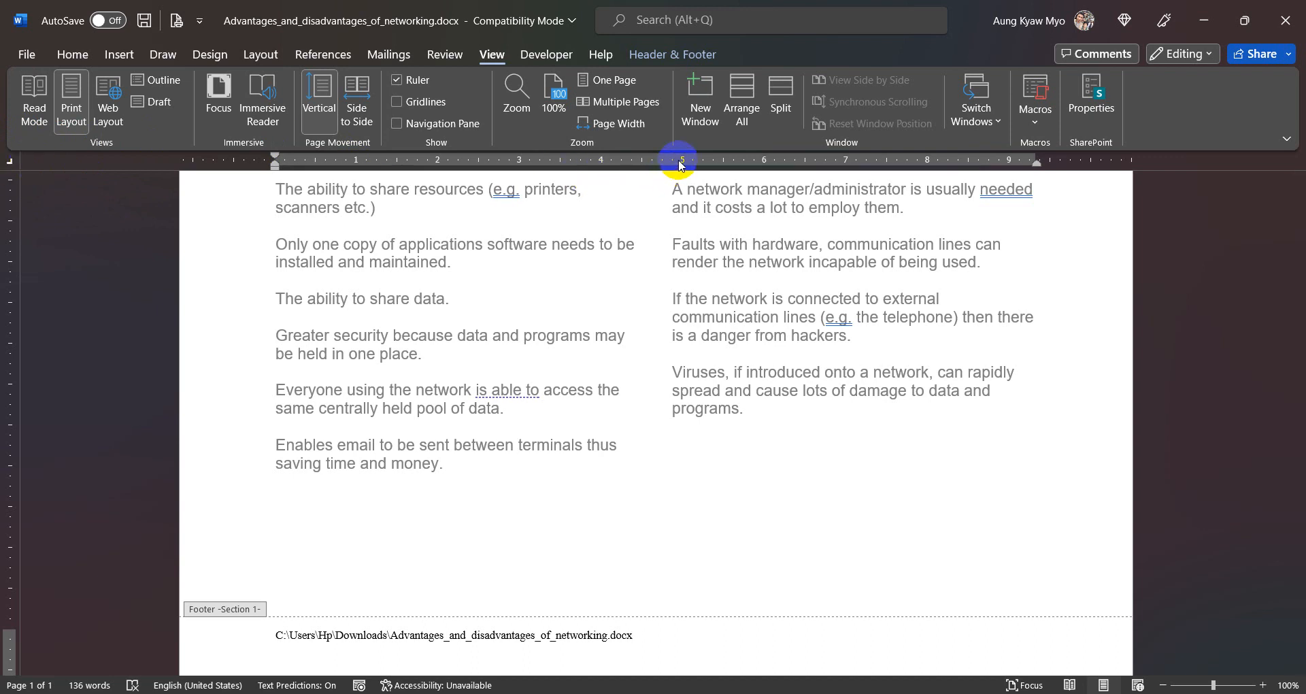
left_click(723, 161)
left_click_drag(723, 163, 1036, 166)
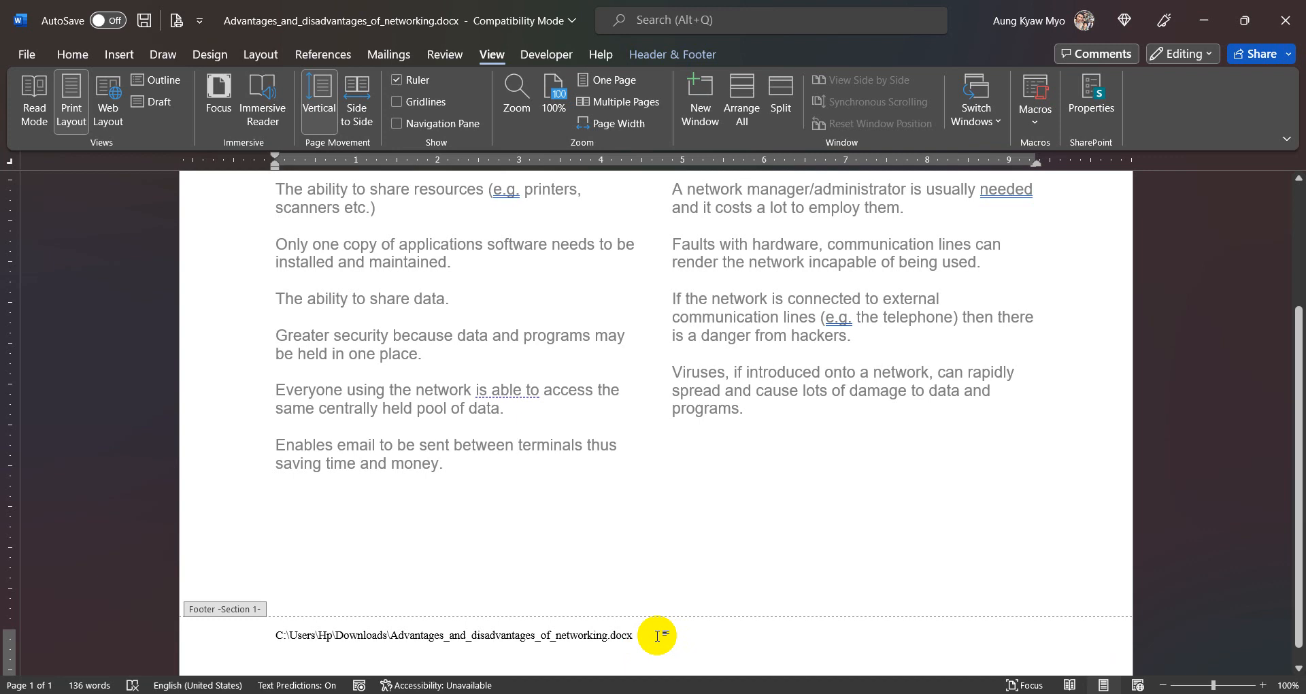
- Insert a Page field in the 1, 2, 3 format at the footer's right tab stop, after the file path
key("Tab")
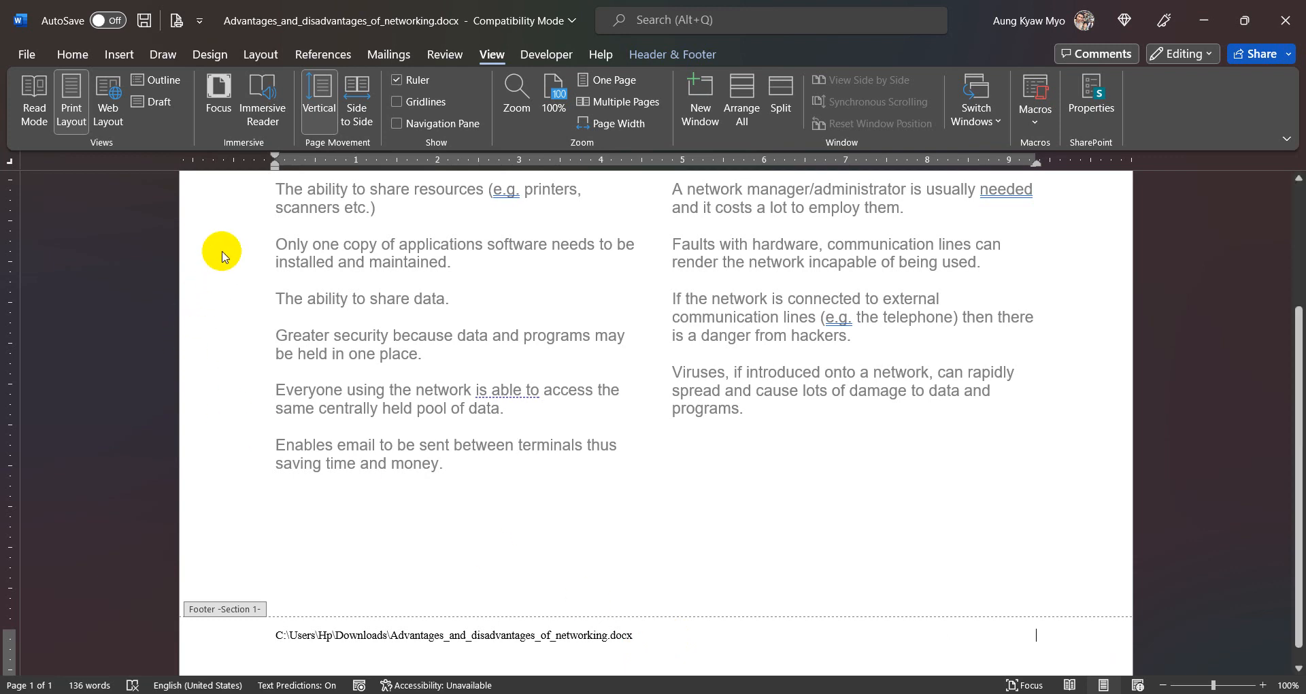
left_click(694, 58)
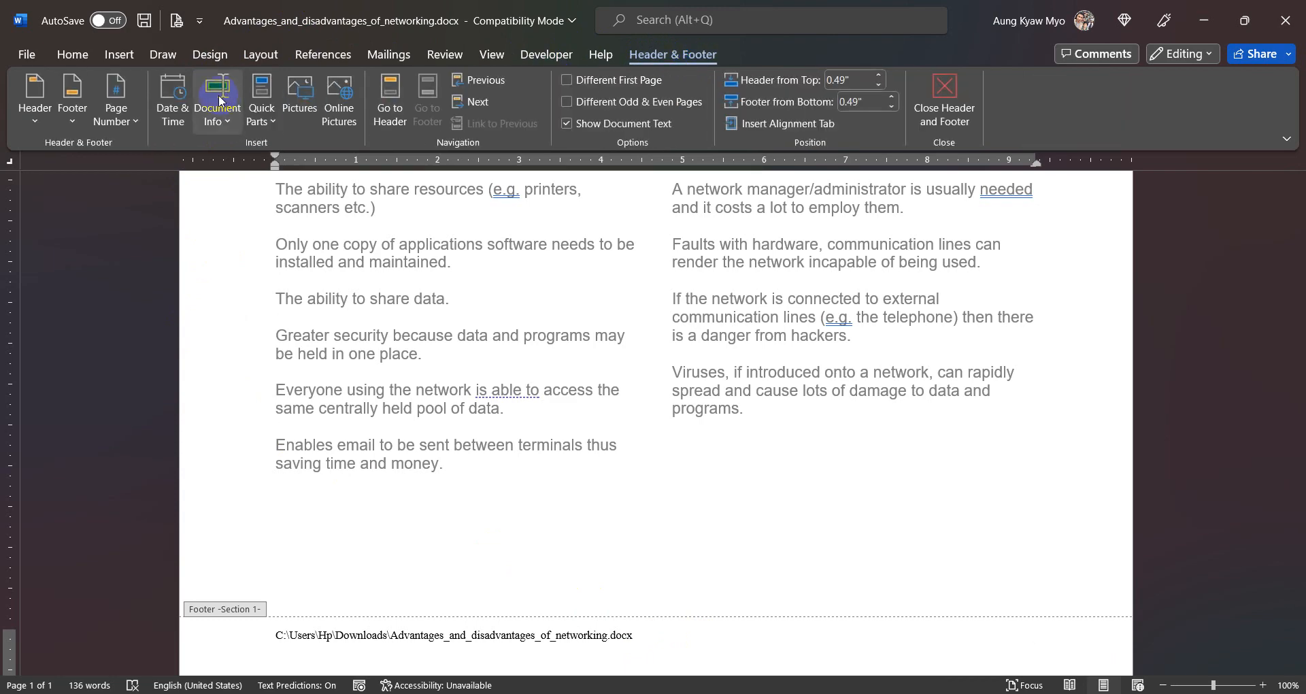
left_click(270, 123)
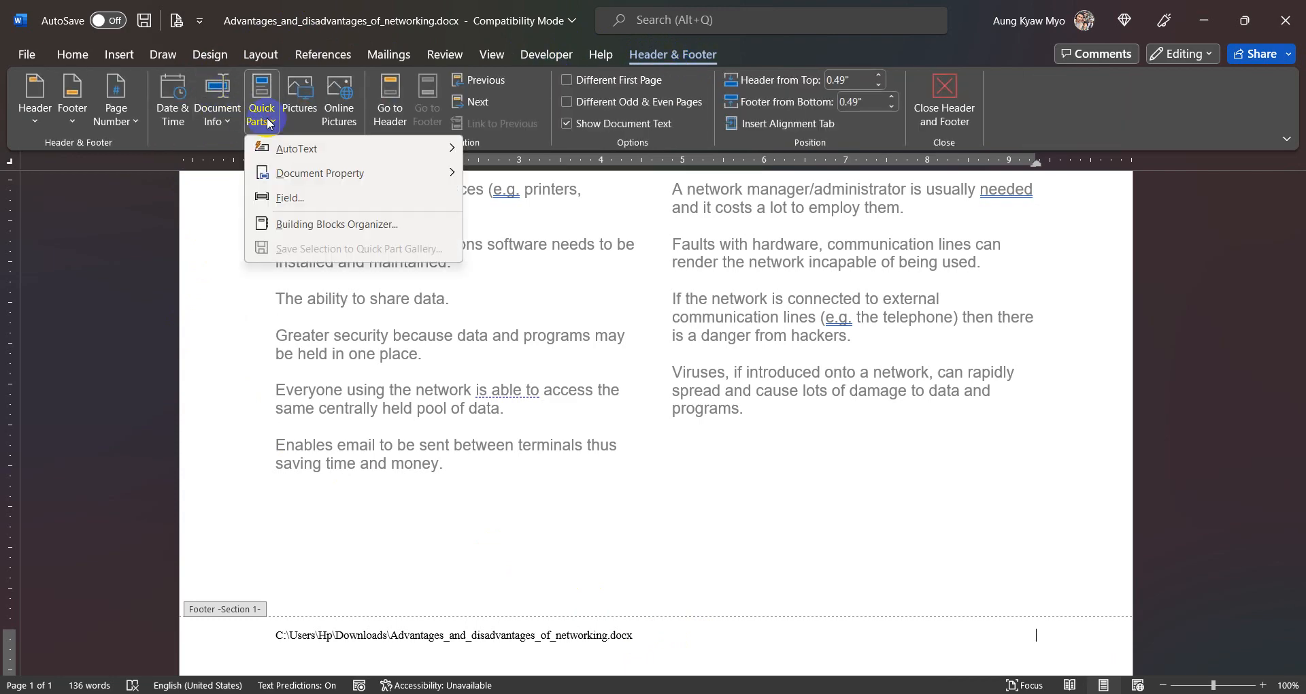
left_click(290, 197)
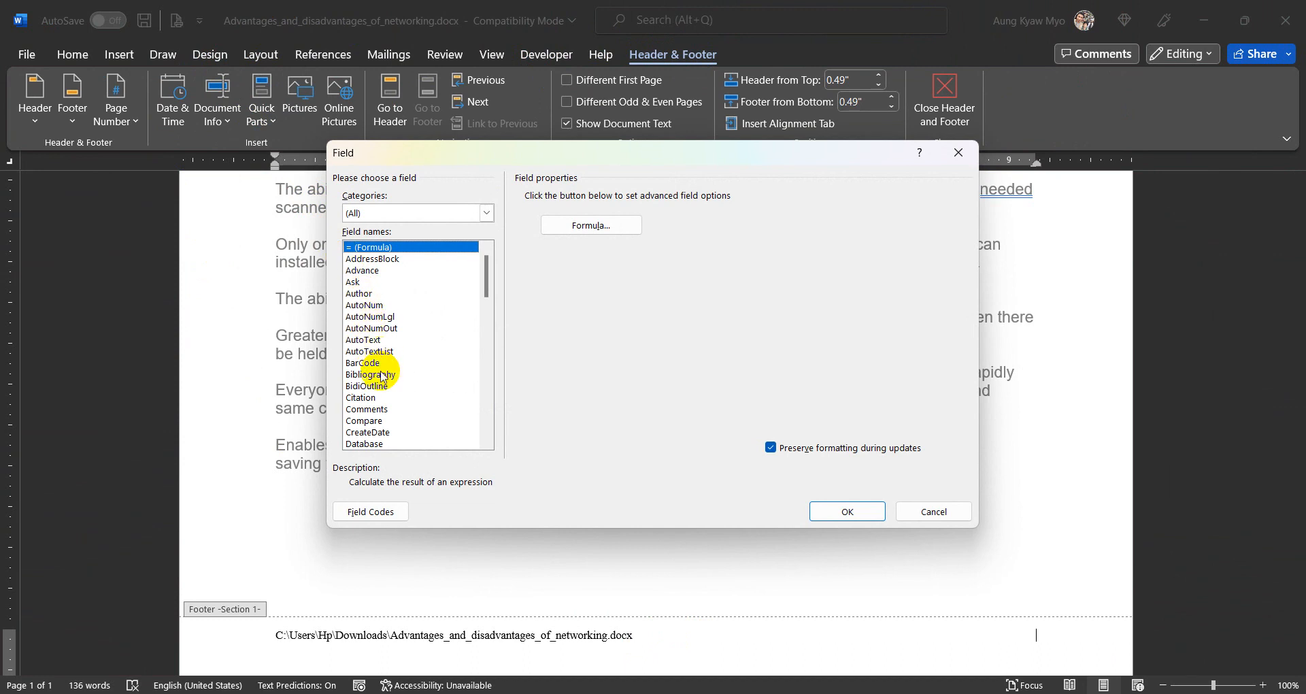
left_click(383, 375)
key("p")
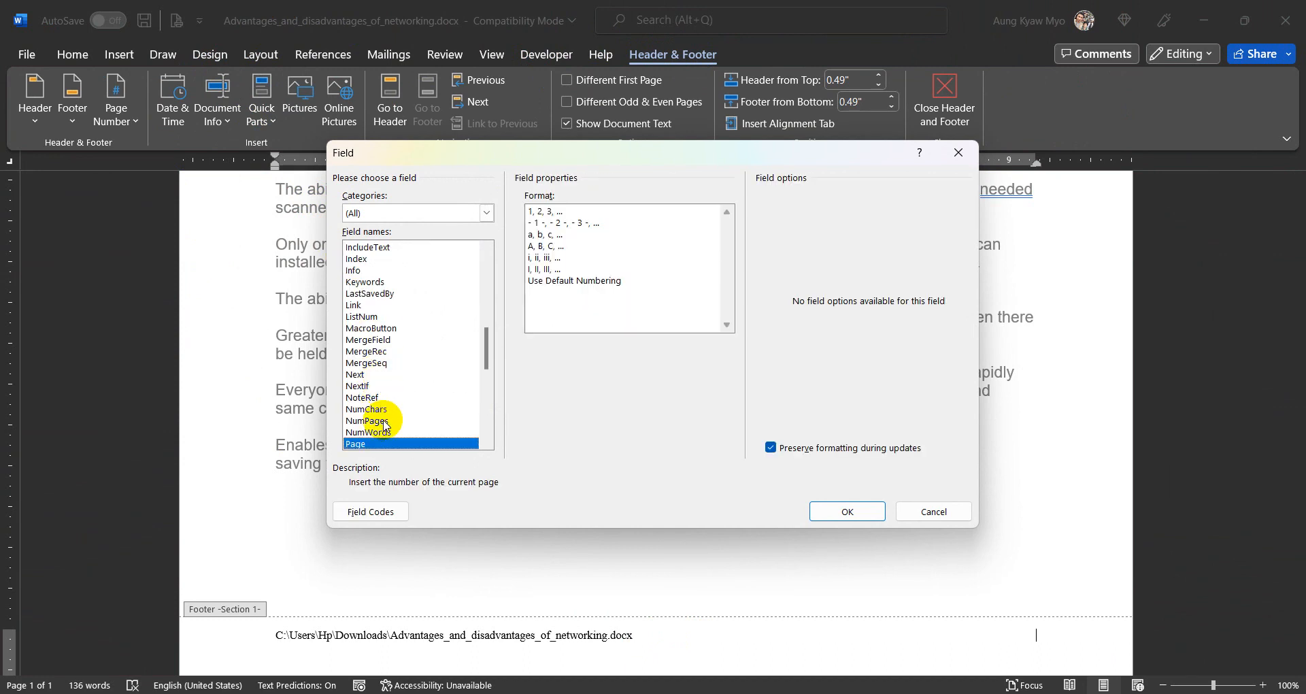
left_click(545, 212)
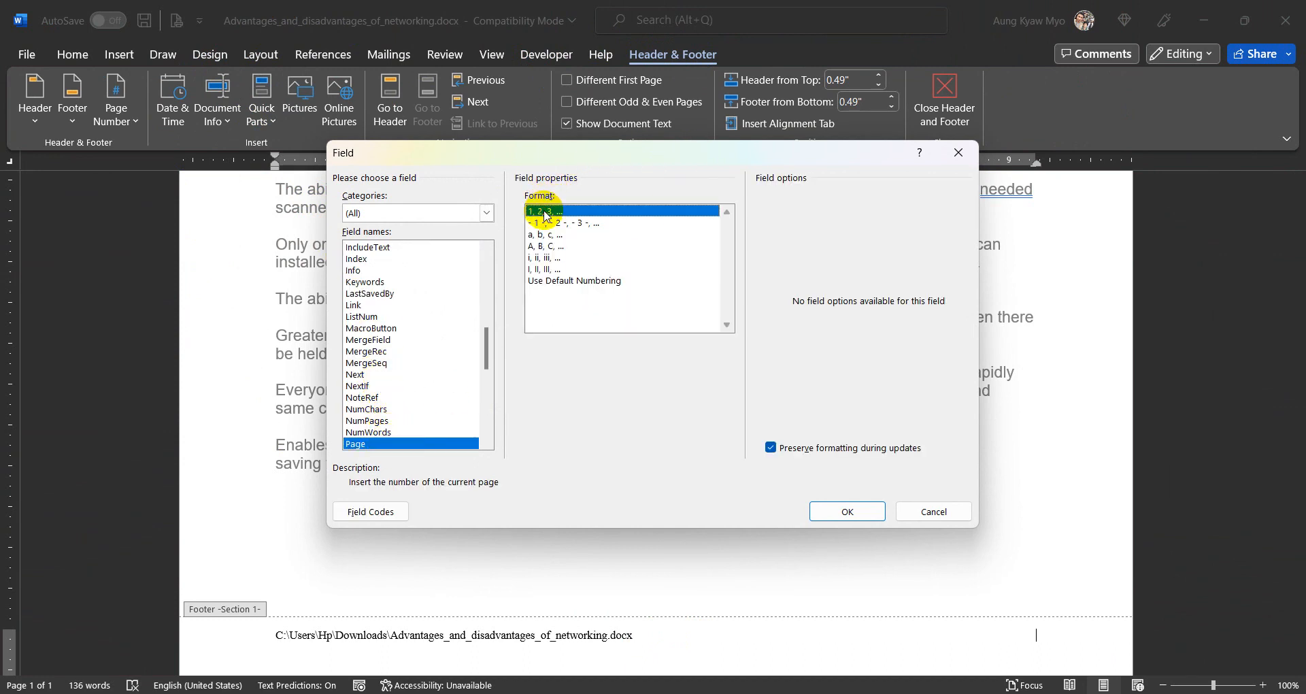
left_click(844, 512)
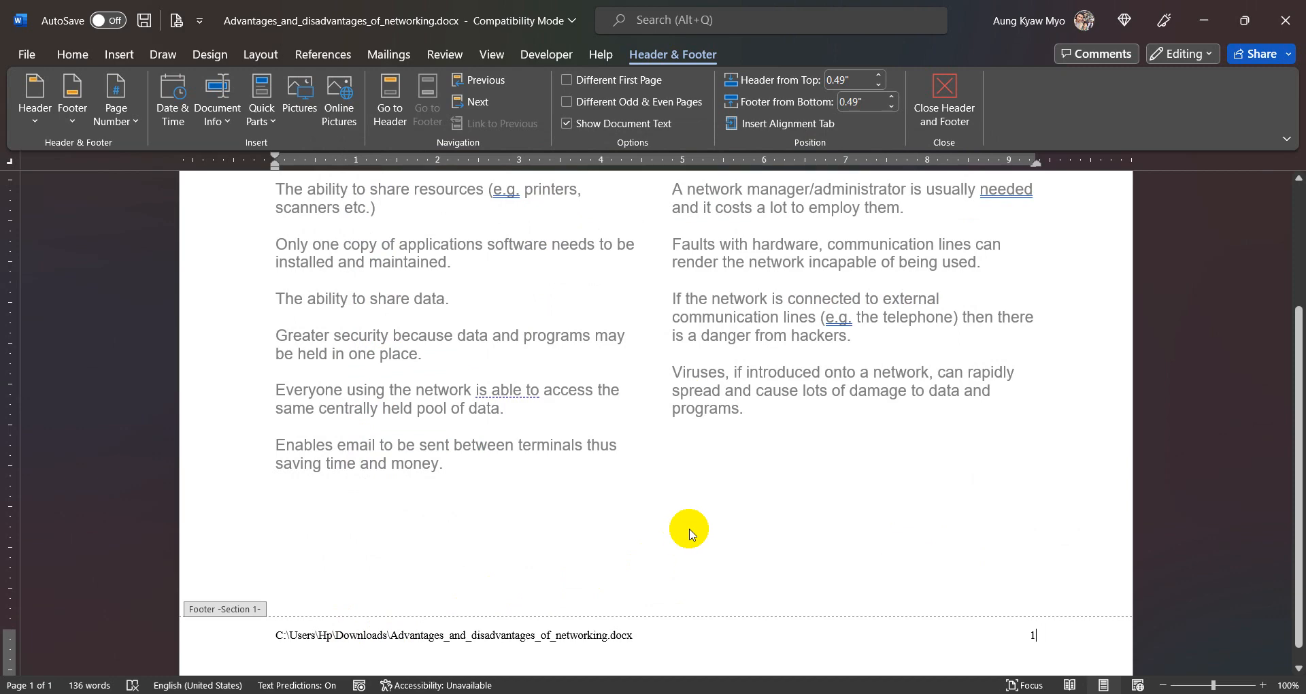
- Leave header and footer editing and check the header and footer on the page
scroll(688, 528, "up", 3)
scroll(689, 534, "up", 1)
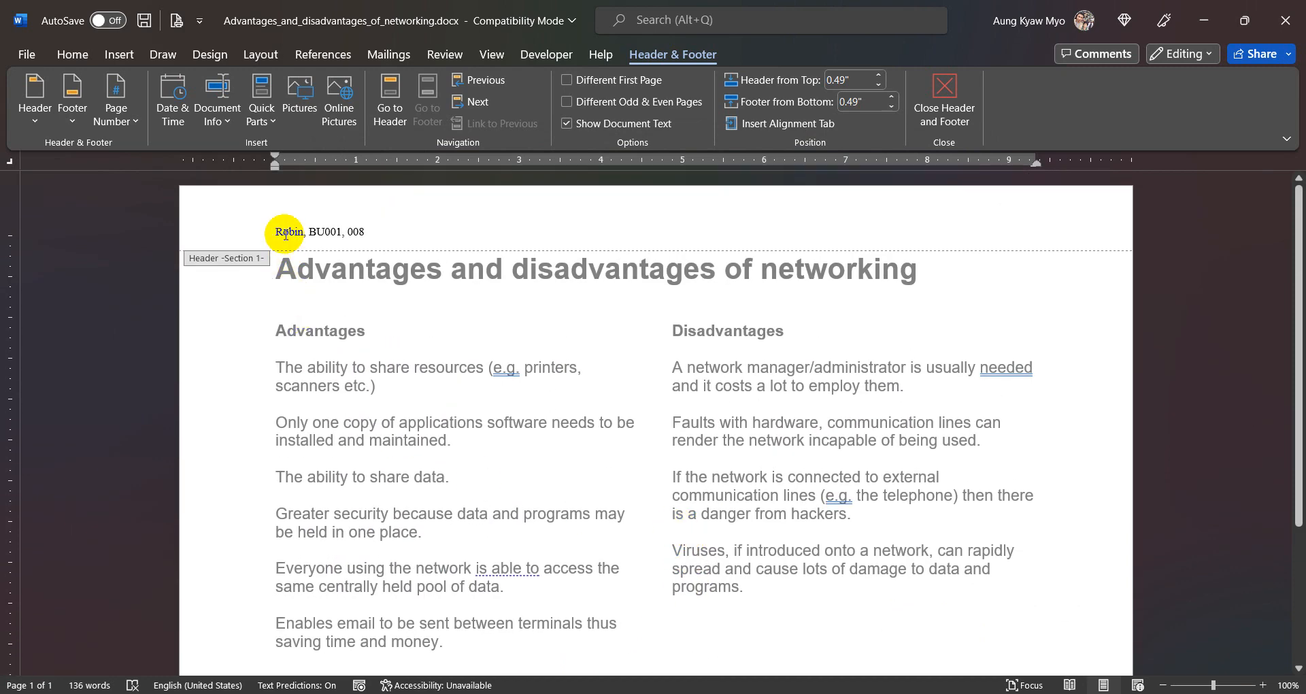
left_click(944, 98)
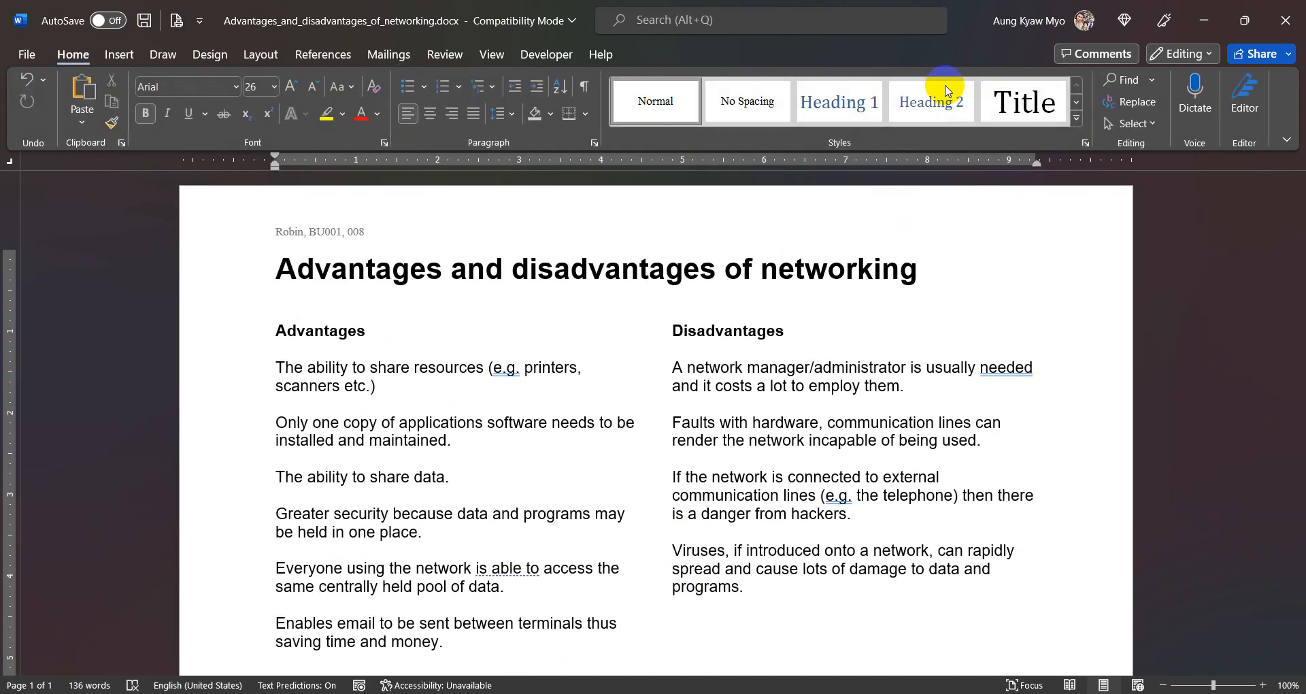
scroll(573, 494, "down", 3)
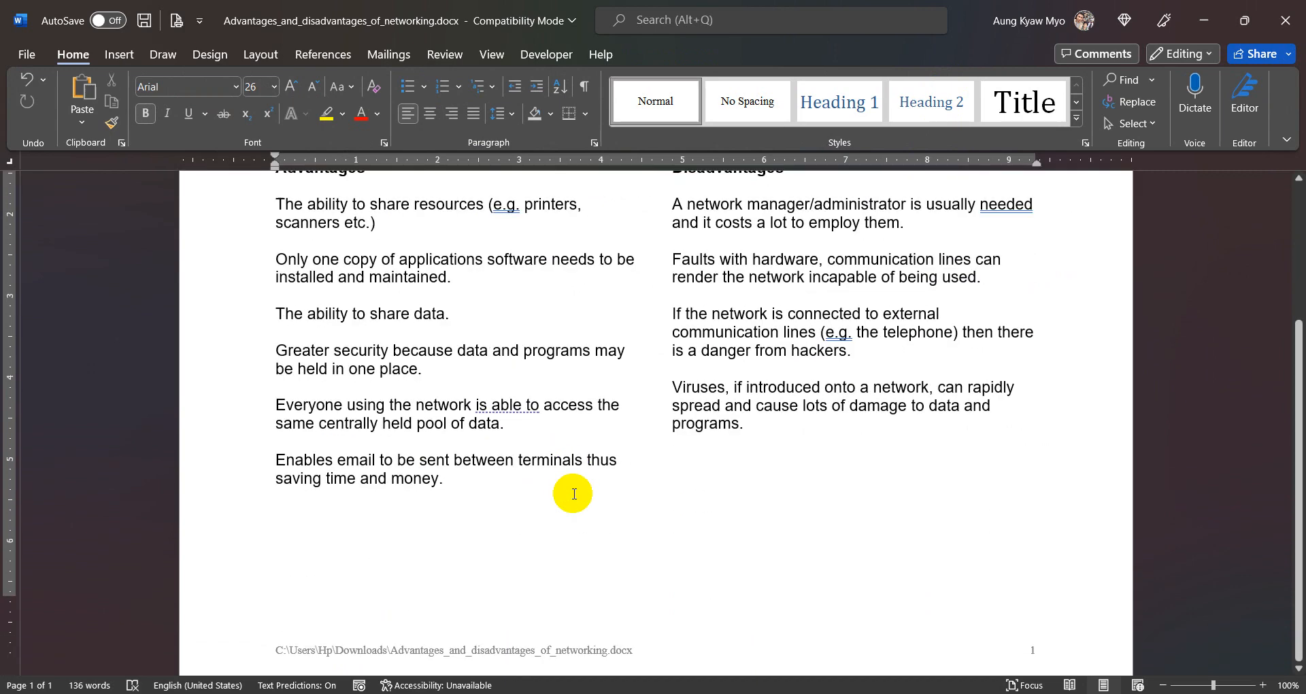
scroll(573, 494, "up", 3)
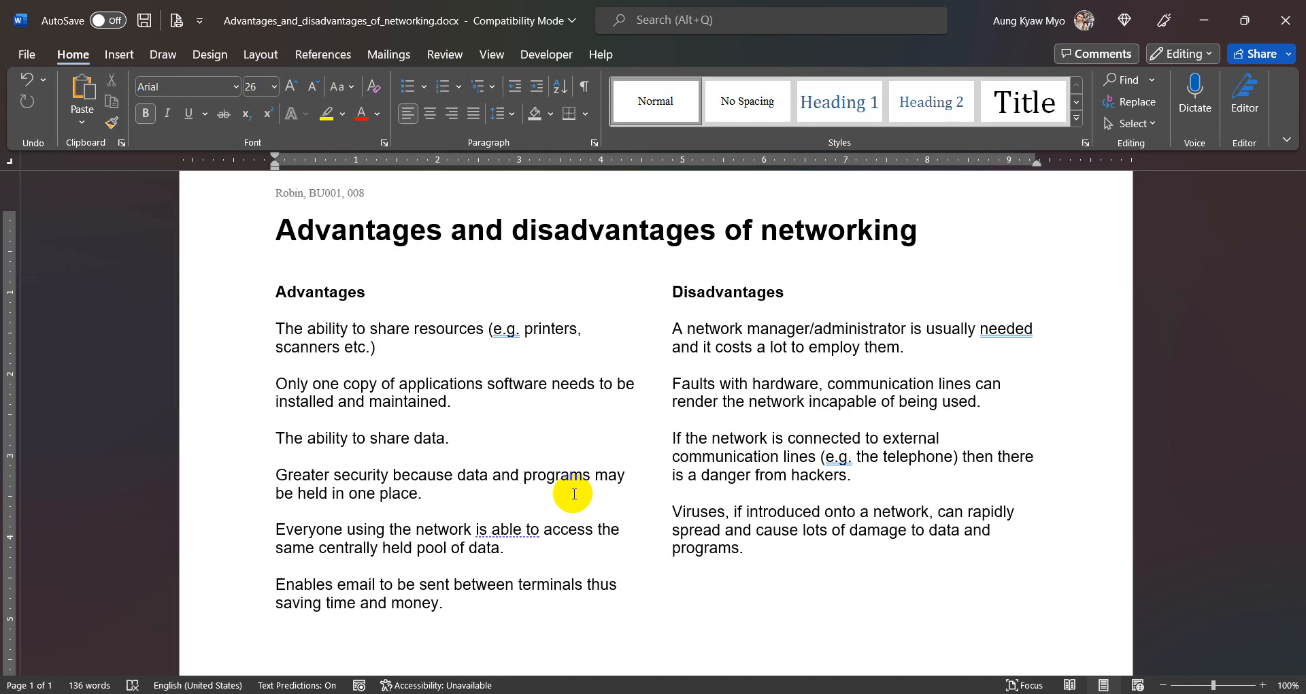
- Set the font size of the "Advantages" column heading to 16
left_click(250, 294)
left_click(258, 86)
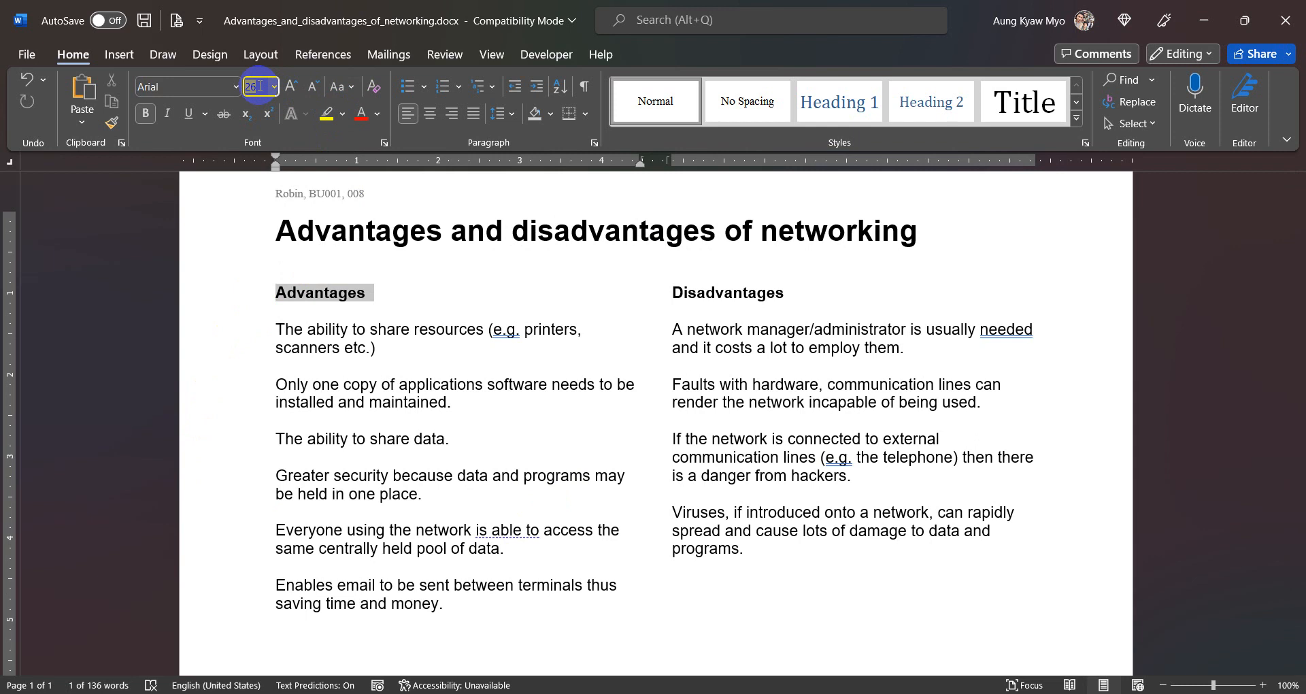
type("16")
key("Return")
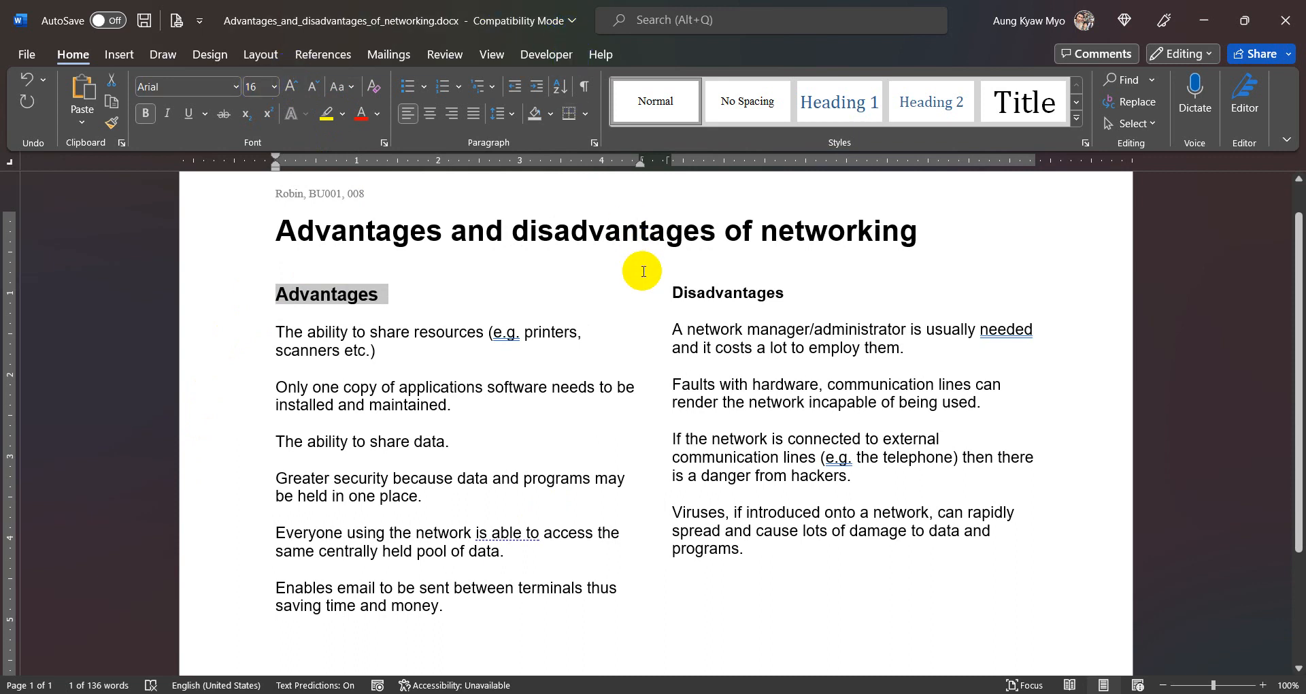
- Set the font size of the "Disadvantages" column heading to 16
left_click(665, 298)
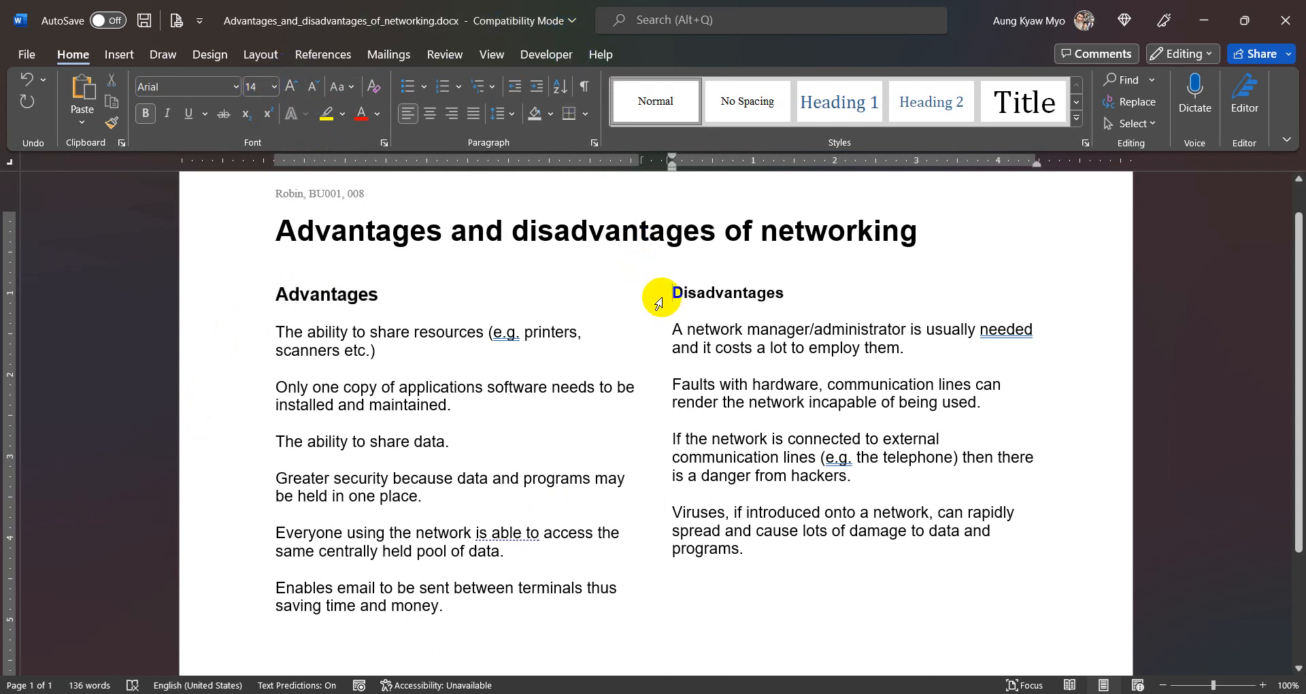
left_click(655, 299)
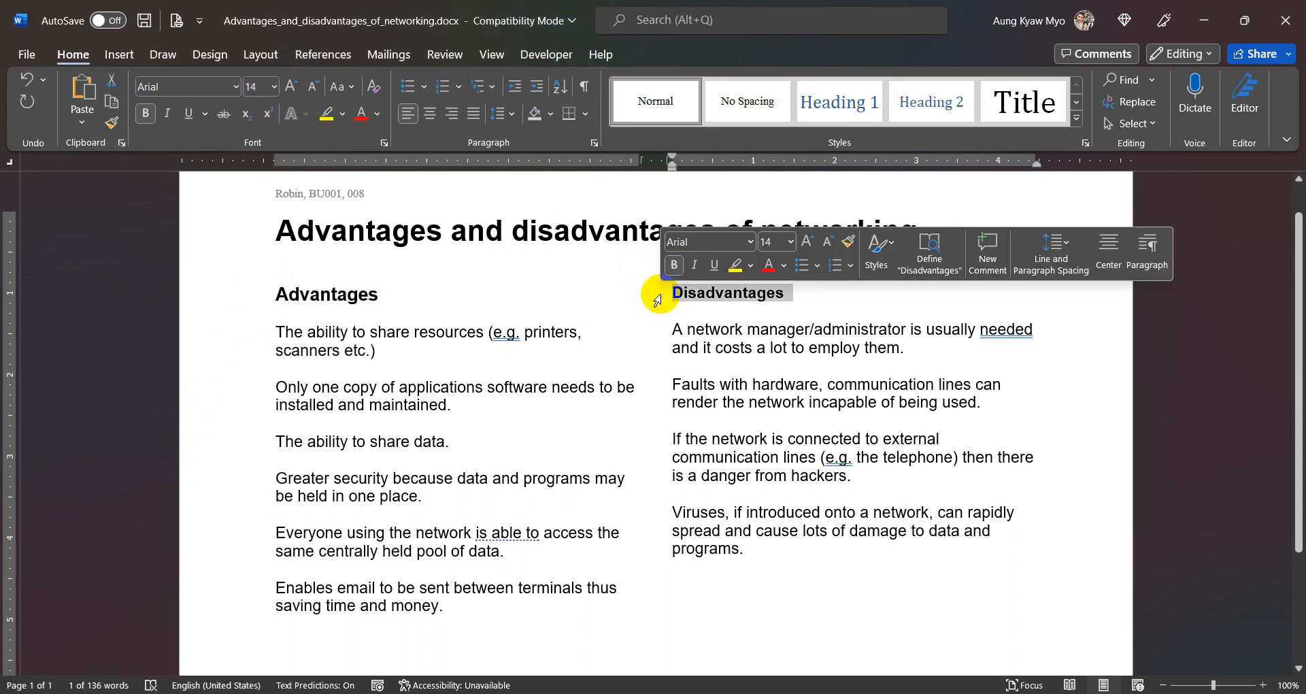
left_click(257, 93)
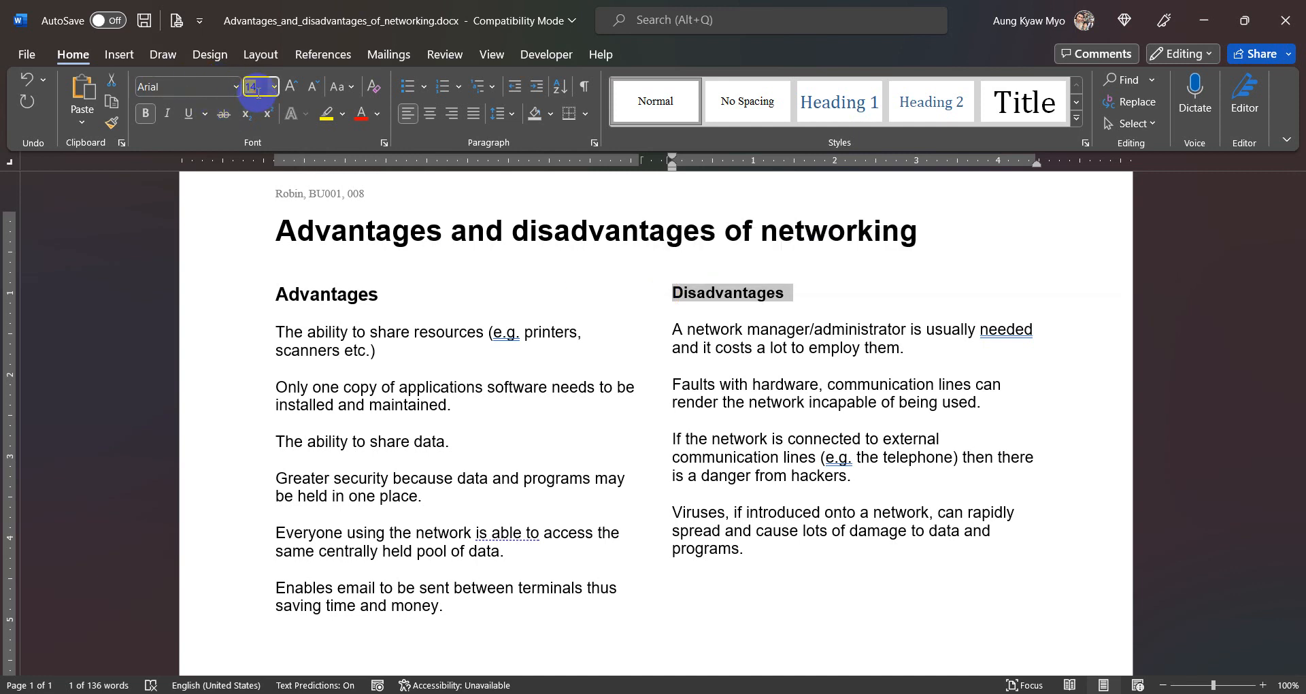
type("16")
key("Return")
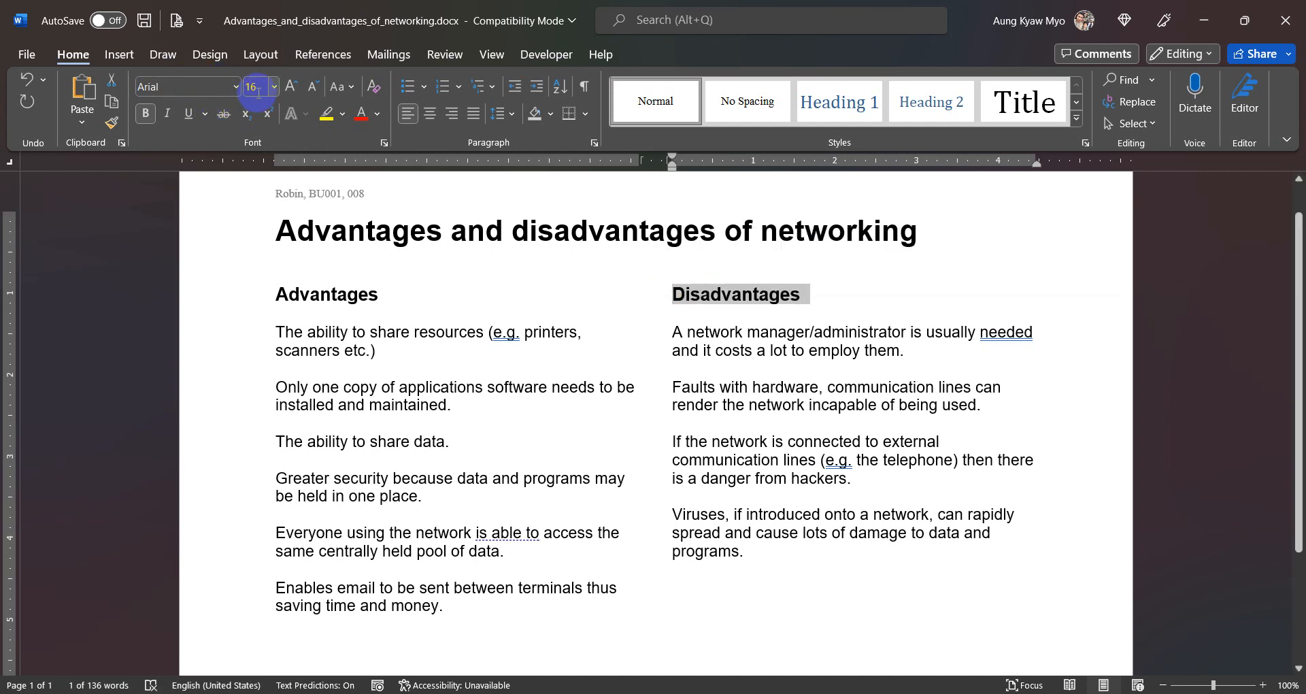
left_click(437, 442)
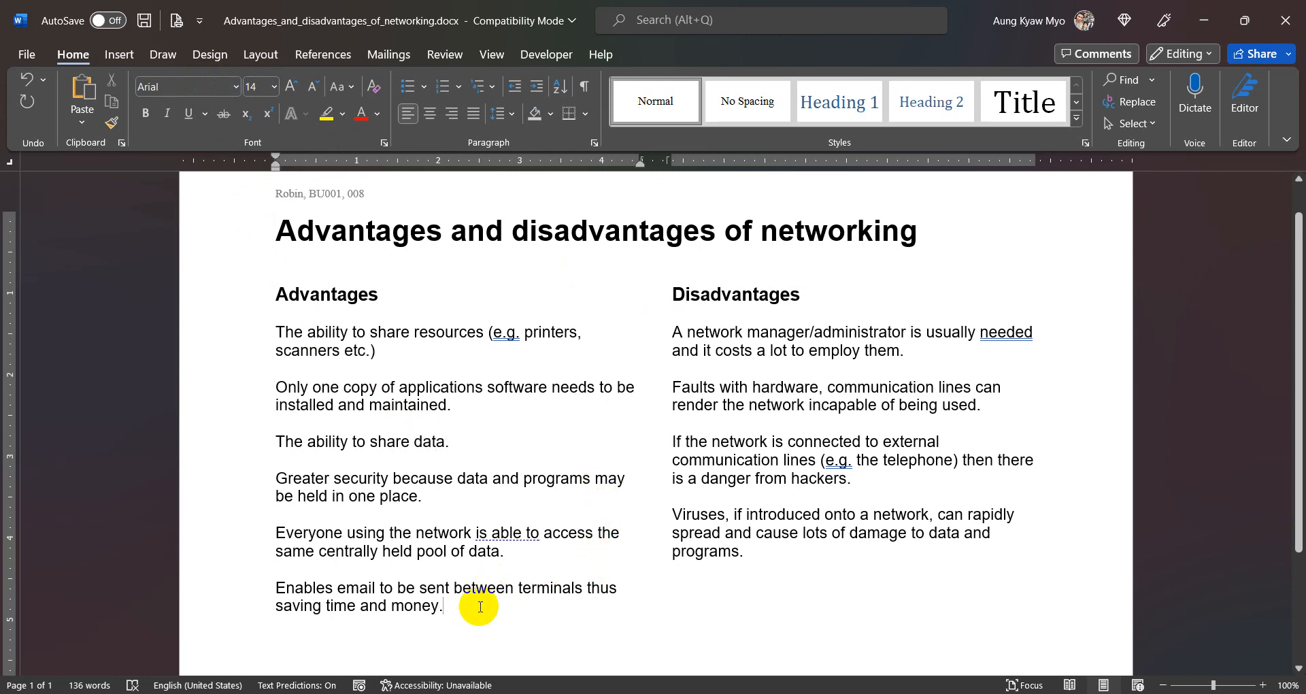
scroll(480, 607, "down", 3)
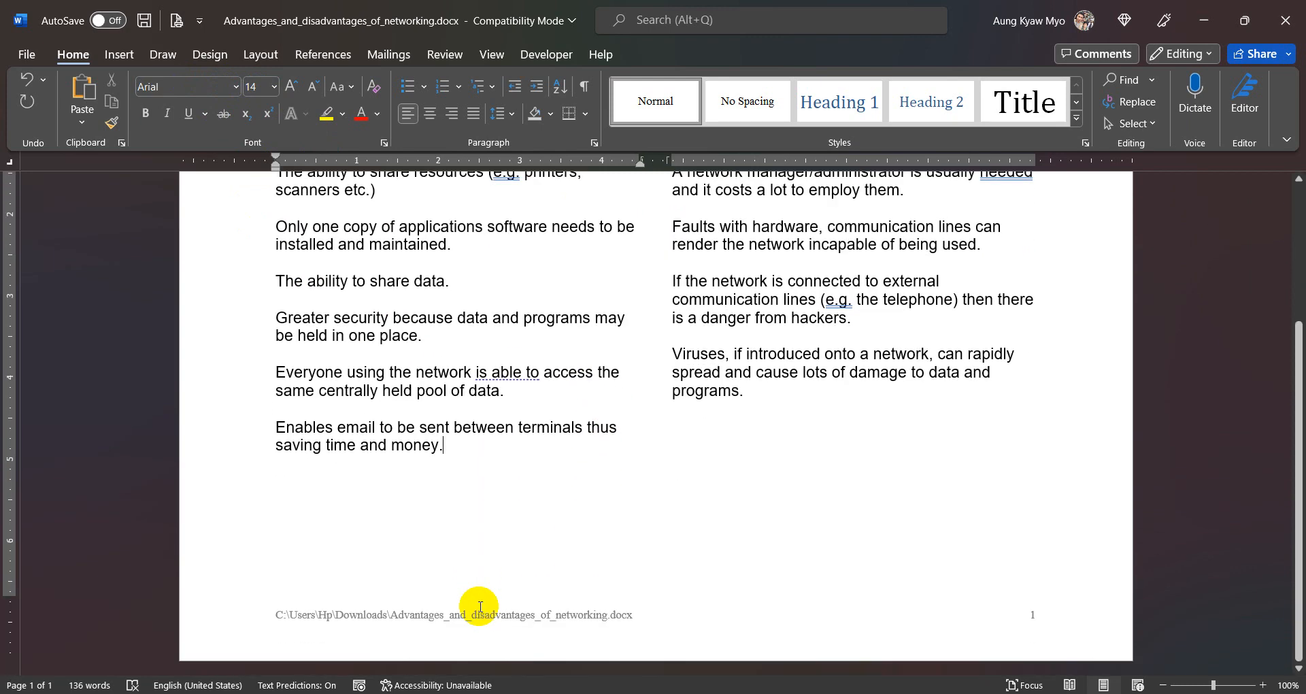
scroll(480, 607, "up", 2)
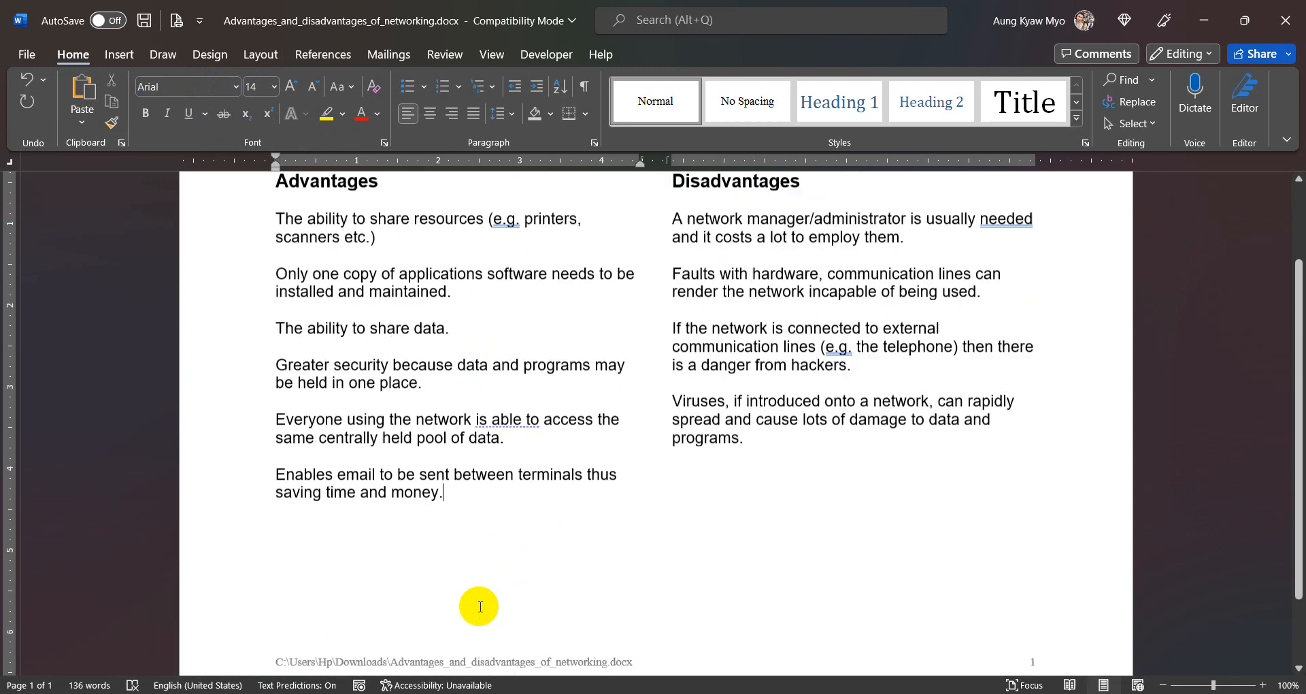